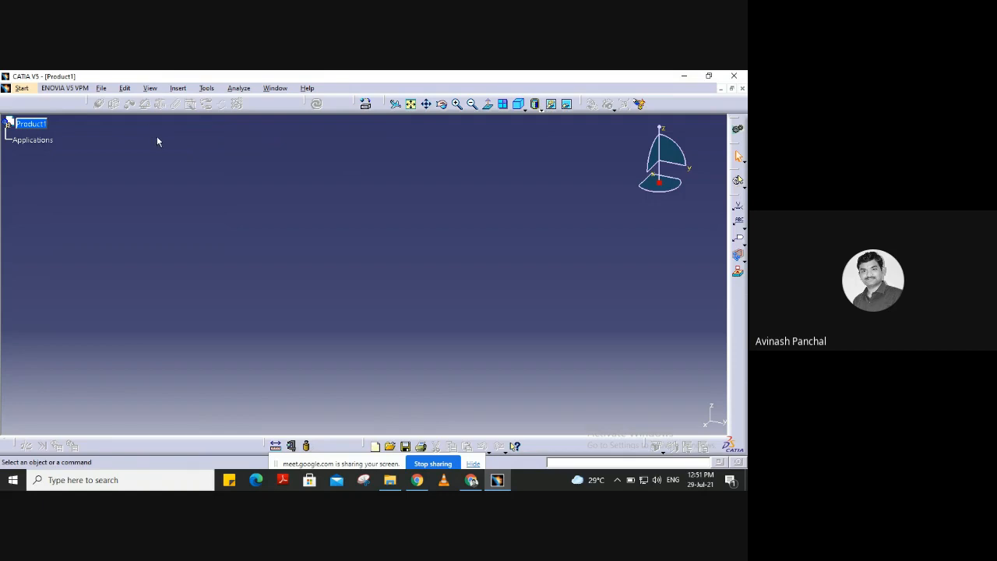
- Insert the existing component Model 6 from the FE WORKSHOP GHR folder into Product1
{"action": "left_click", "coordinate": [178, 89]}
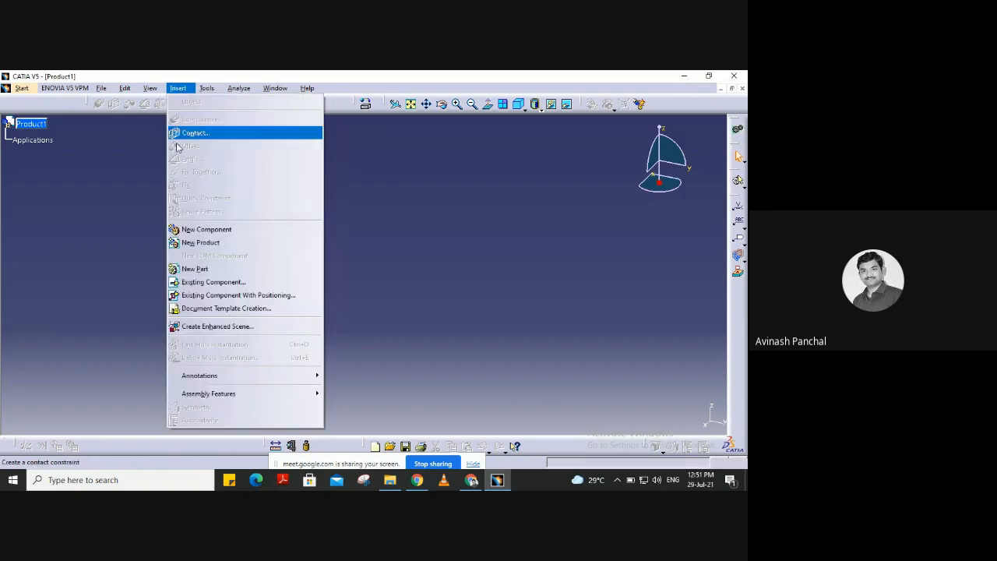
{"action": "left_click", "coordinate": [187, 283]}
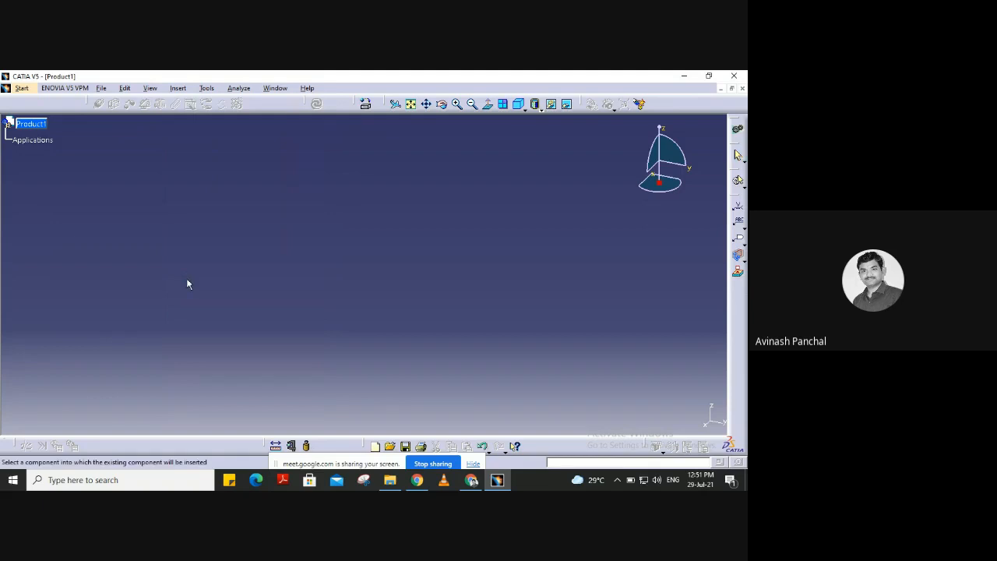
{"action": "left_click", "coordinate": [39, 125]}
{"action": "left_click", "coordinate": [43, 128]}
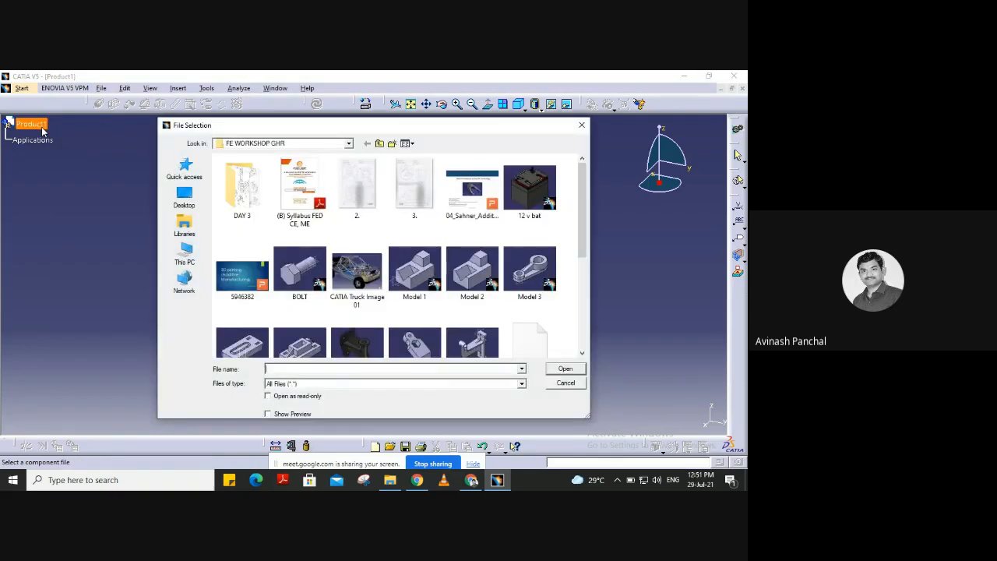
{"action": "scroll", "coordinate": [357, 243], "scroll_direction": "down", "scroll_amount": 3}
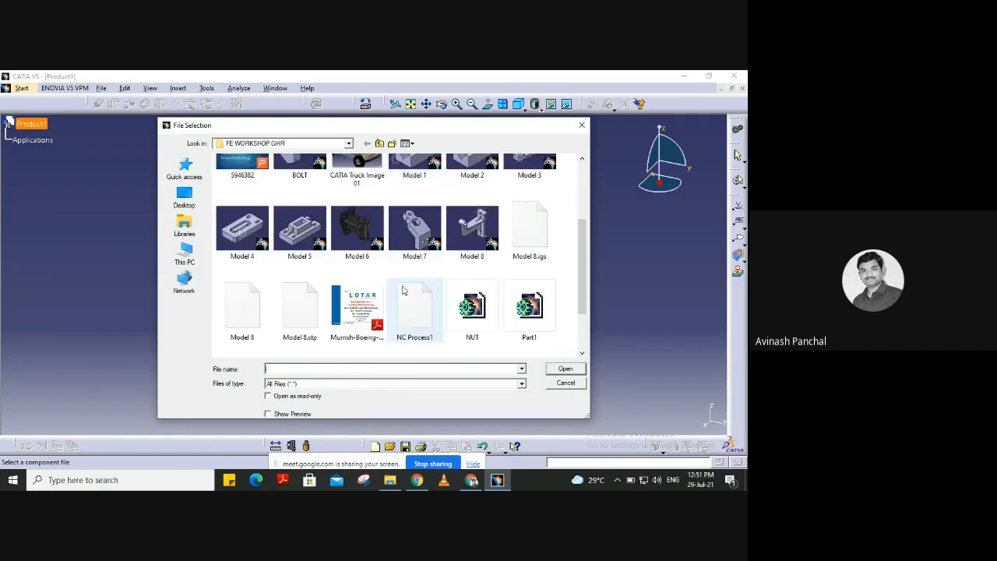
{"action": "left_click", "coordinate": [357, 243]}
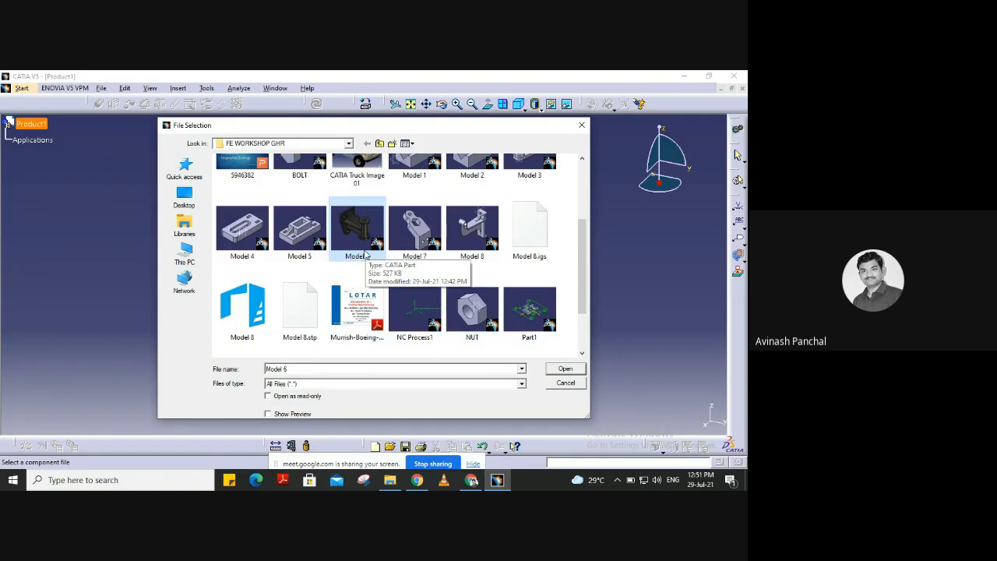
{"action": "left_click", "coordinate": [560, 370]}
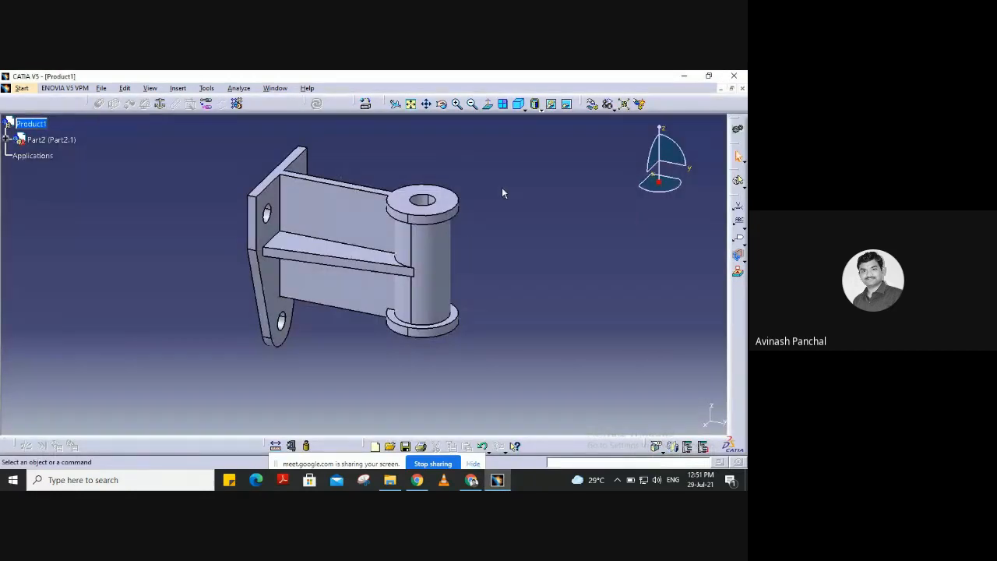
- Apply a Fix constraint to the inserted bracket to anchor it in the assembly
{"action": "middle_click", "coordinate": [503, 190]}
{"action": "middle_click_drag", "start_coordinate": [326, 190], "coordinate": [384, 185]}
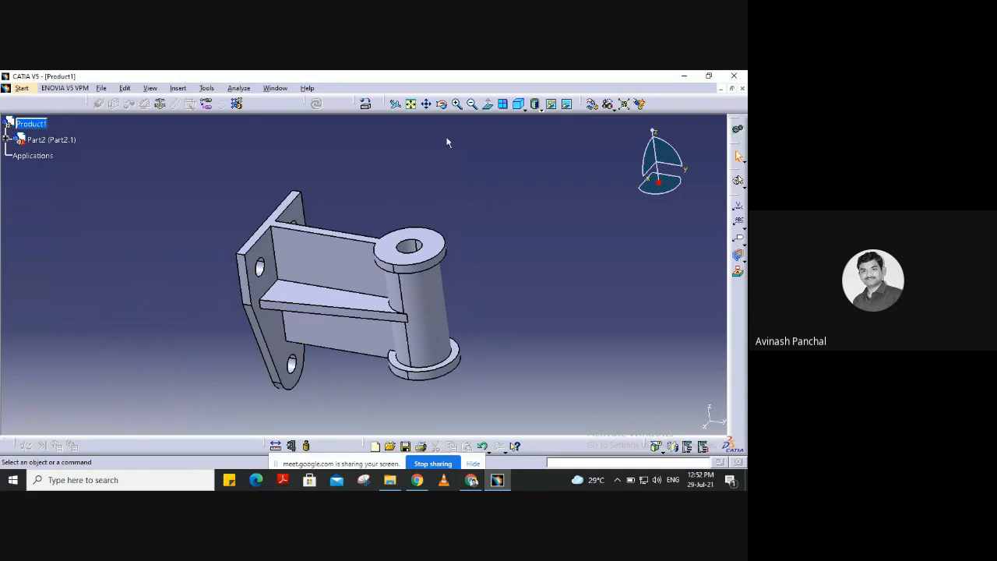
{"action": "left_click", "coordinate": [161, 105]}
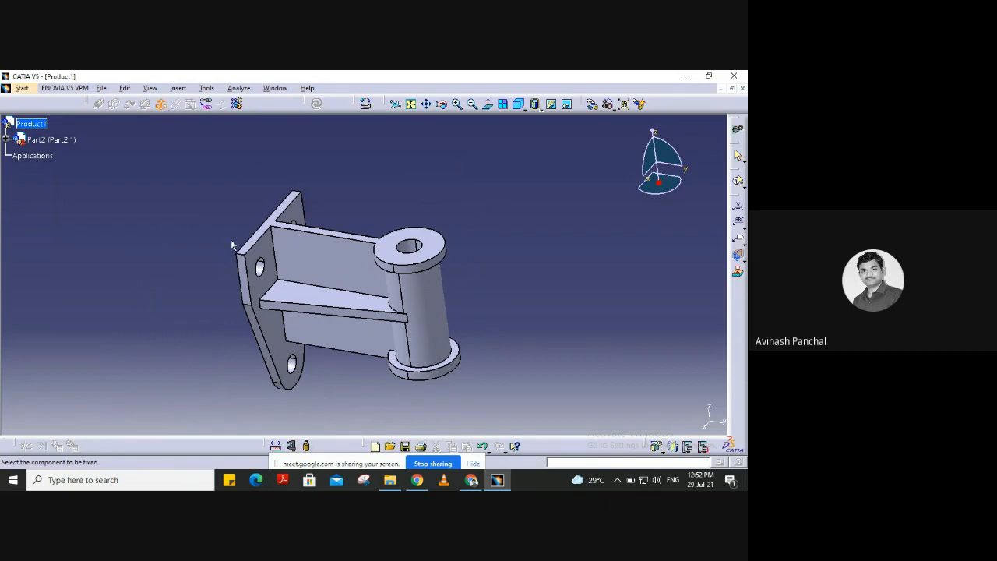
{"action": "left_click", "coordinate": [391, 294]}
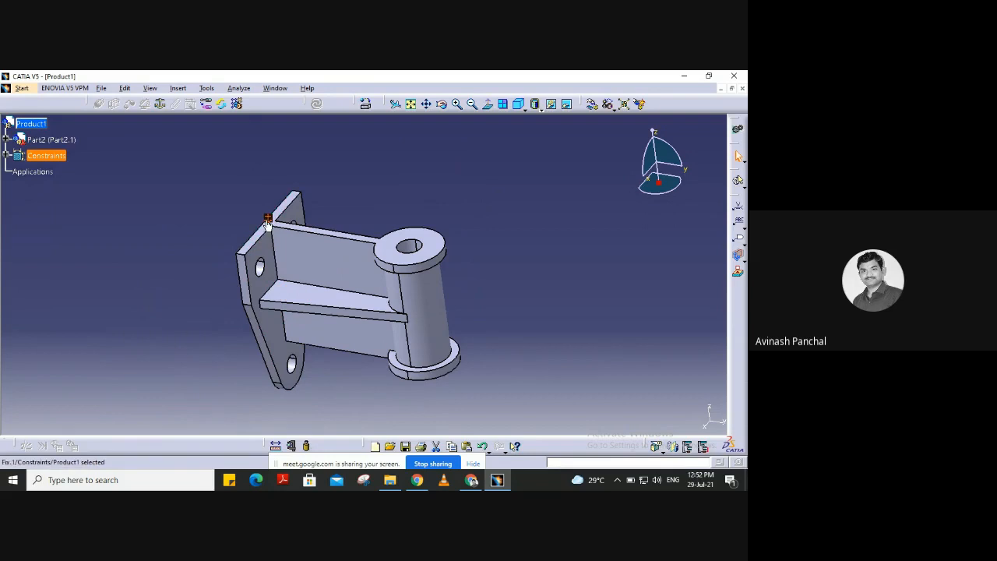
- Insert a second instance of the existing component Model 6 into Product1
{"action": "middle_click", "coordinate": [459, 228]}
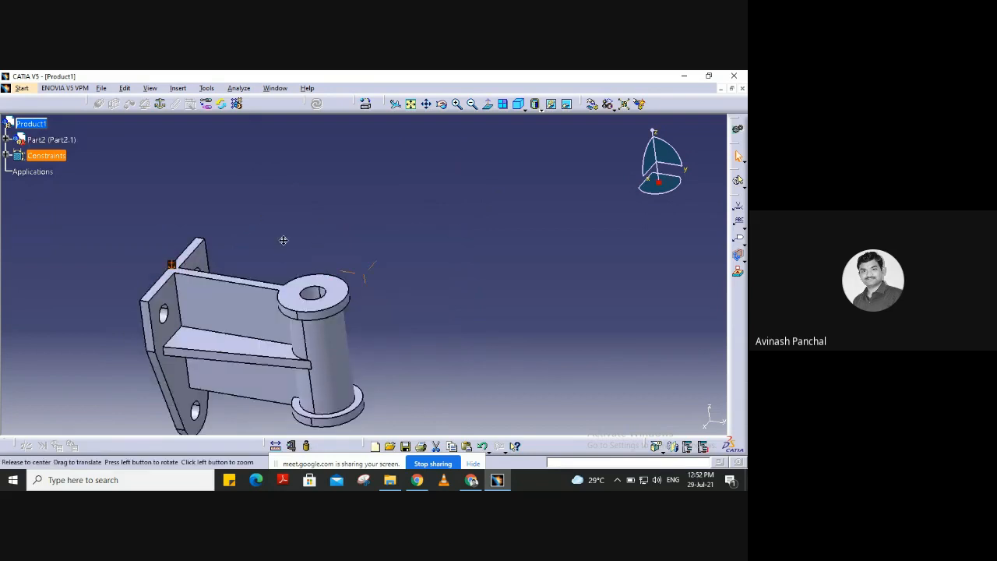
{"action": "middle_click_drag", "start_coordinate": [283, 239], "coordinate": [415, 206]}
{"action": "middle_click_drag", "start_coordinate": [507, 229], "coordinate": [421, 238]}
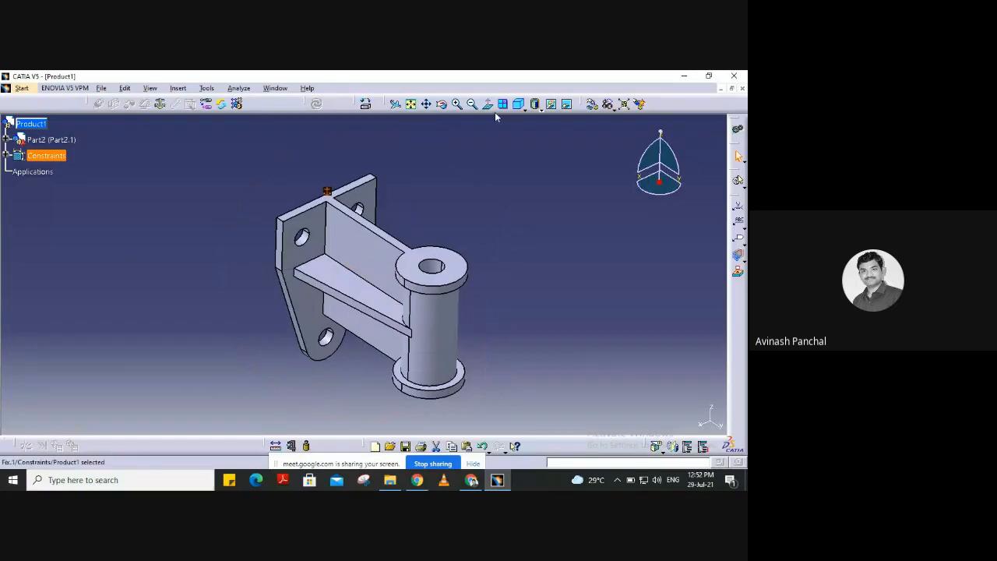
{"action": "left_click", "coordinate": [518, 106]}
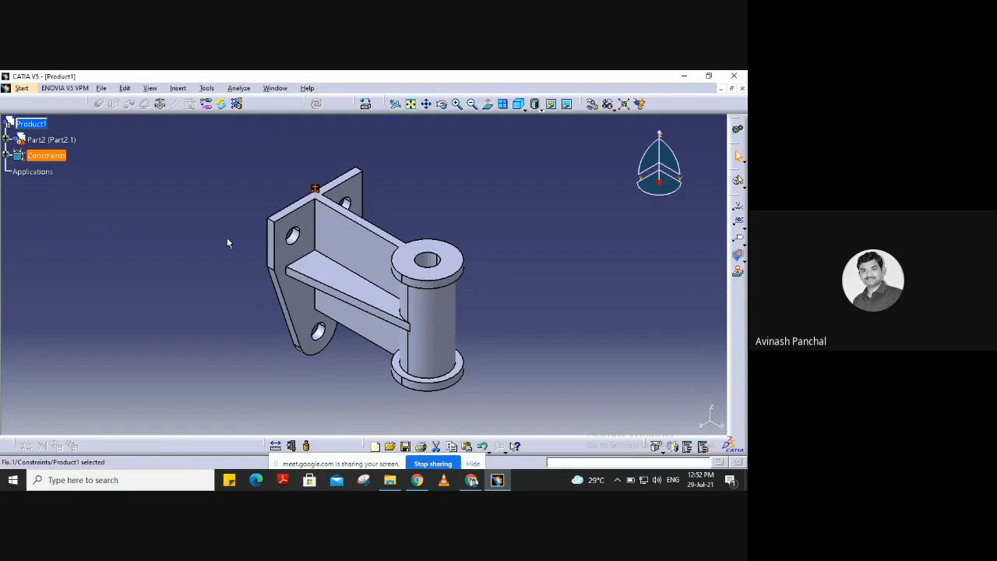
{"action": "left_click", "coordinate": [178, 88]}
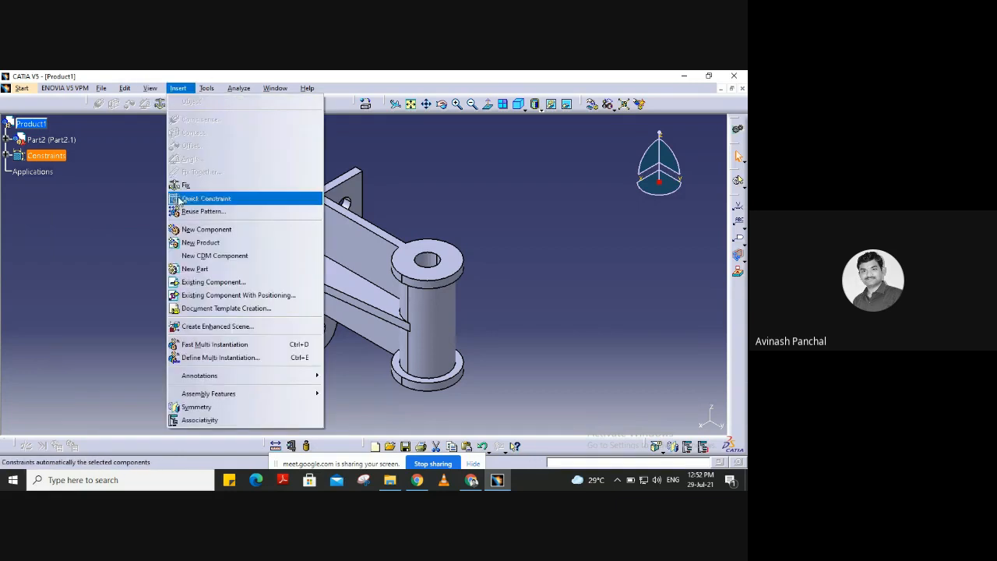
{"action": "left_click", "coordinate": [199, 289]}
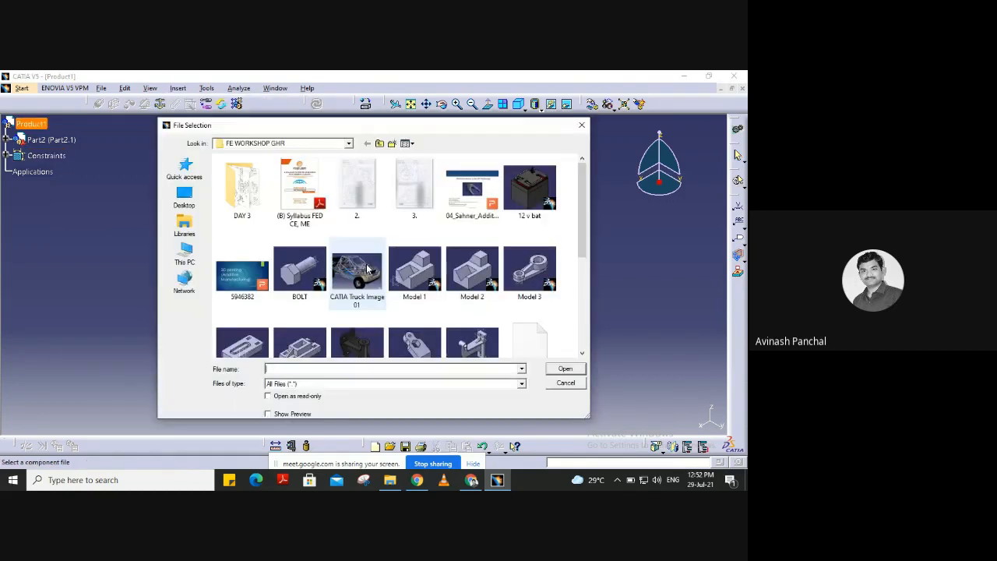
{"action": "left_click", "coordinate": [360, 344]}
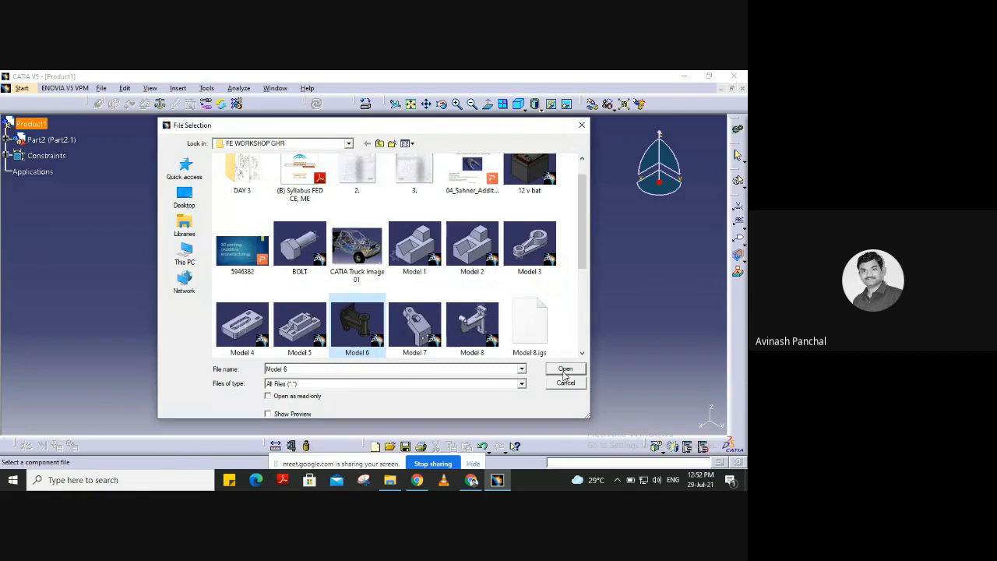
{"action": "left_click", "coordinate": [566, 370]}
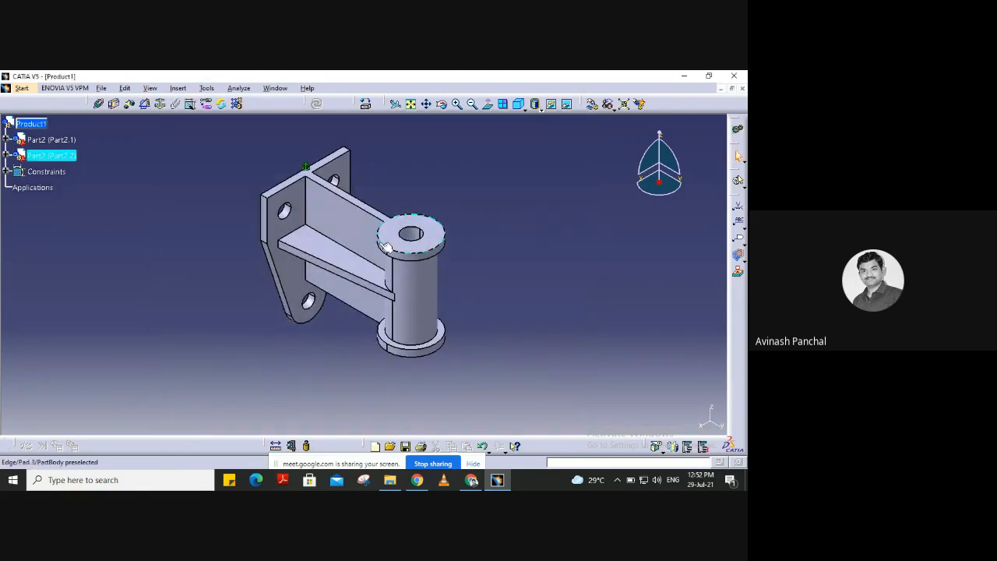
- Use Manipulation to translate the second bracket, Part2.2, along the X axis until it stands clear of the fixed bracket
{"action": "left_click", "coordinate": [43, 140]}
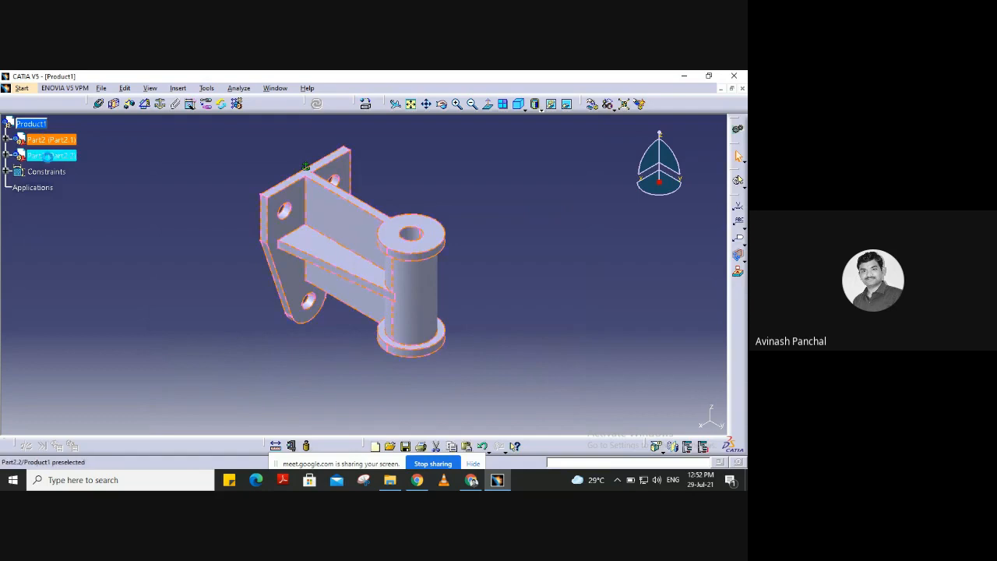
{"action": "left_click", "coordinate": [48, 156]}
{"action": "left_click", "coordinate": [143, 310]}
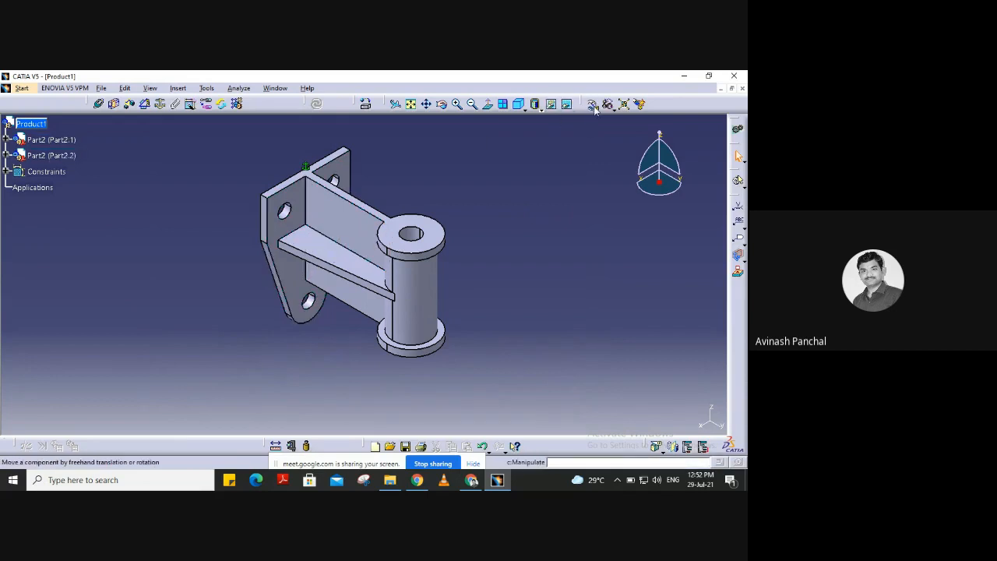
{"action": "left_click_drag", "start_coordinate": [592, 110], "coordinate": [562, 165]}
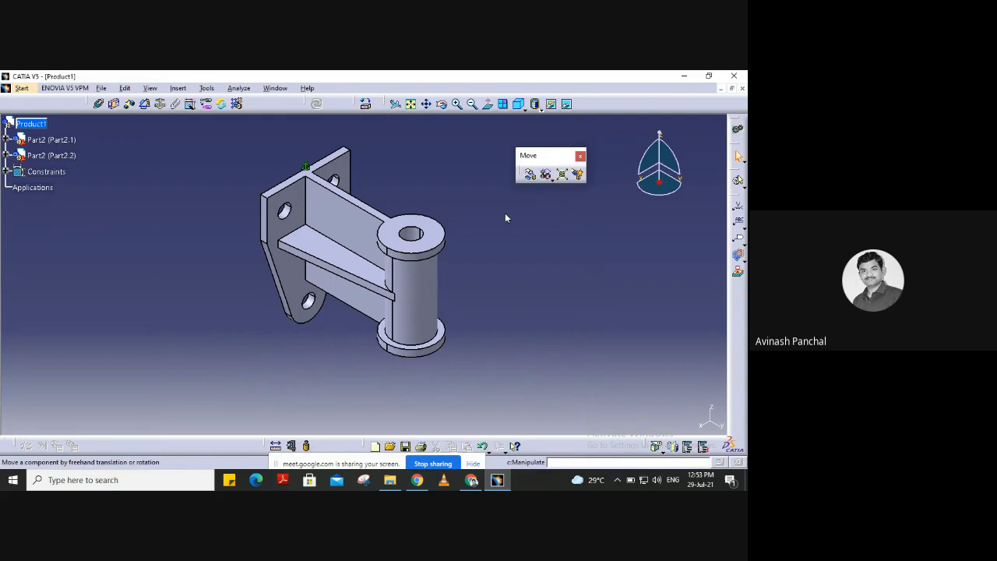
{"action": "left_click", "coordinate": [533, 177]}
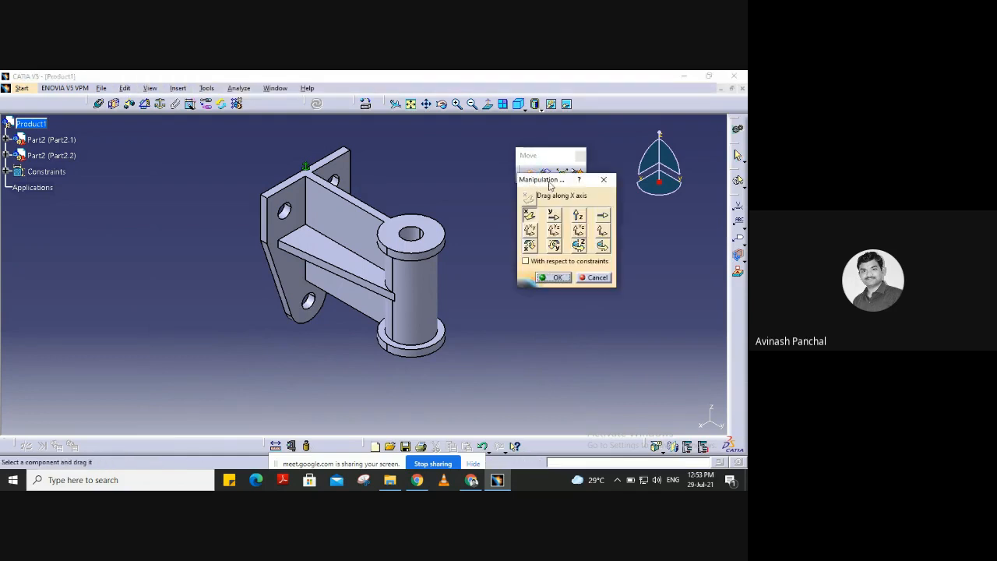
{"action": "left_click_drag", "start_coordinate": [533, 180], "coordinate": [479, 149]}
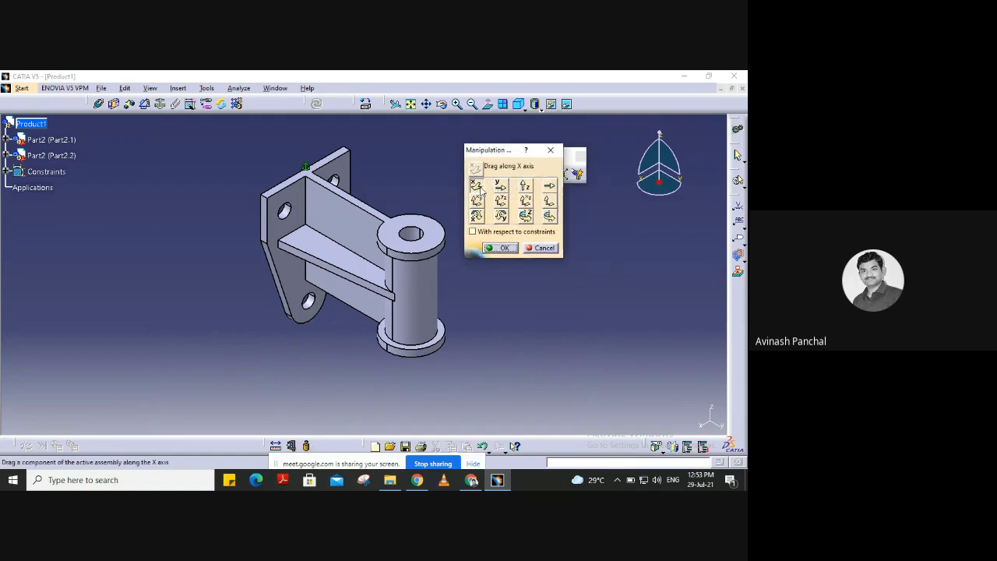
{"action": "left_click", "coordinate": [527, 186]}
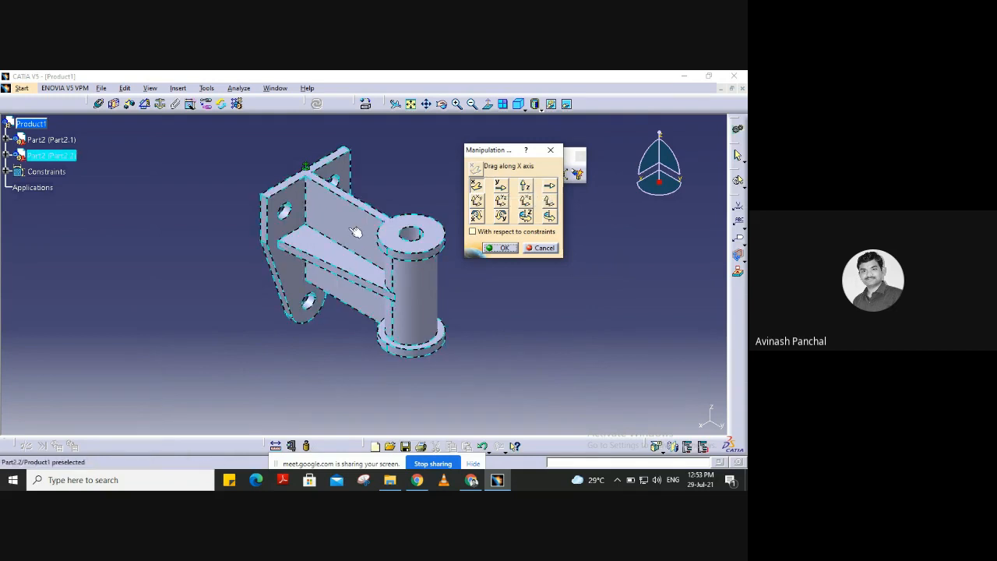
{"action": "left_click_drag", "start_coordinate": [356, 232], "coordinate": [223, 296]}
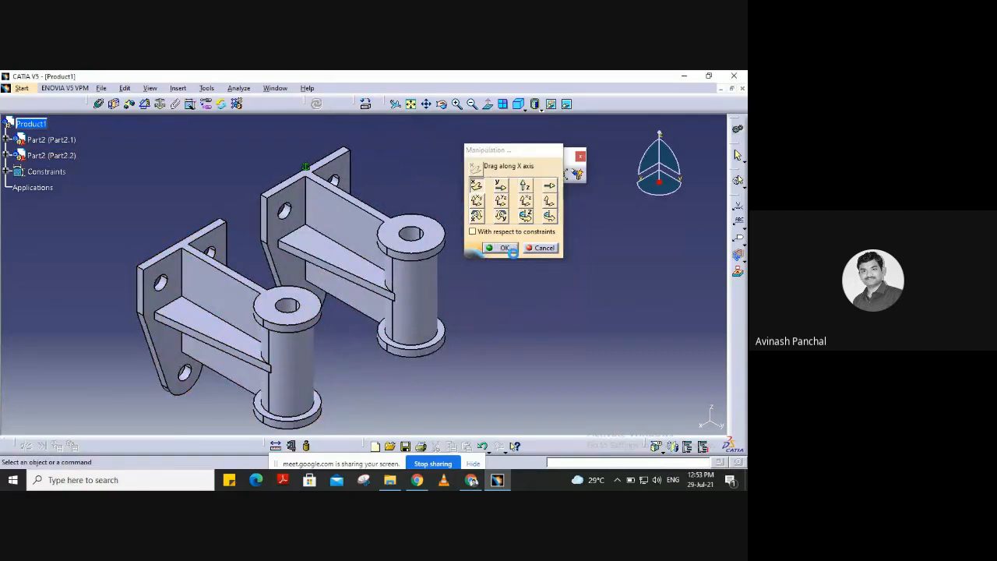
{"action": "left_click", "coordinate": [505, 247]}
- Float the set of constraint commands over the viewport beside the specification tree
{"action": "middle_click_drag", "start_coordinate": [428, 307], "coordinate": [464, 274]}
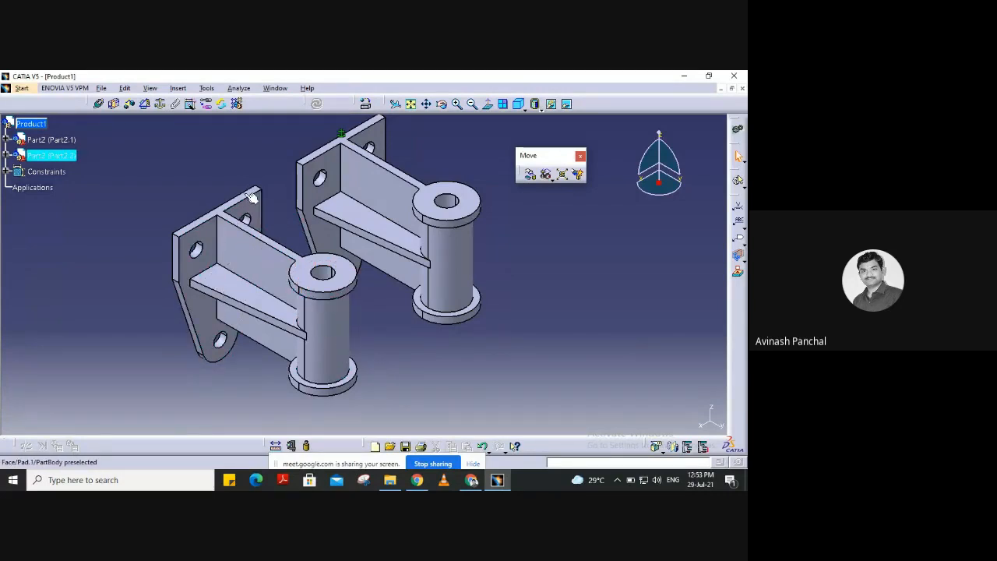
{"action": "middle_click_drag", "start_coordinate": [223, 166], "coordinate": [320, 170]}
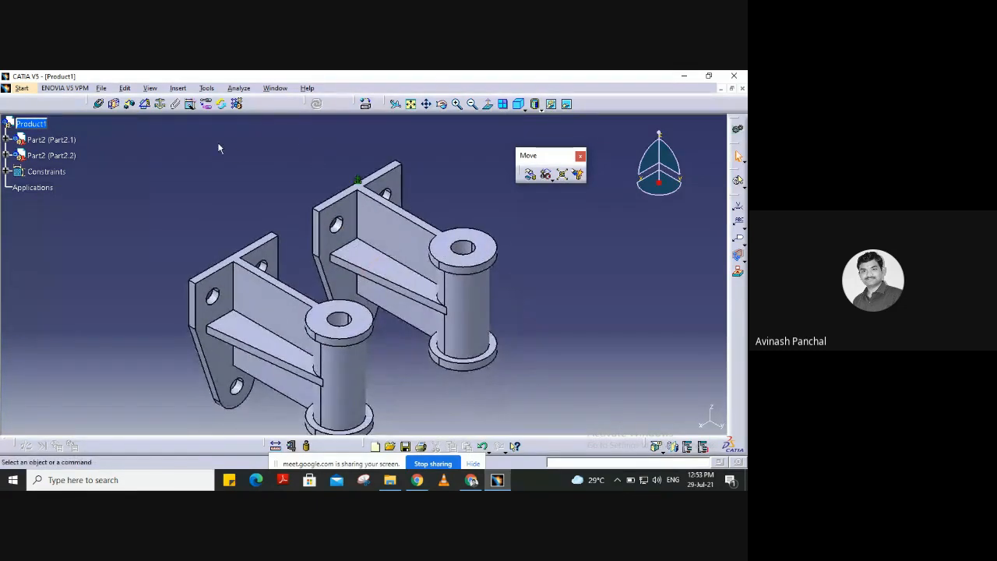
{"action": "left_click_drag", "start_coordinate": [87, 142], "coordinate": [88, 144]}
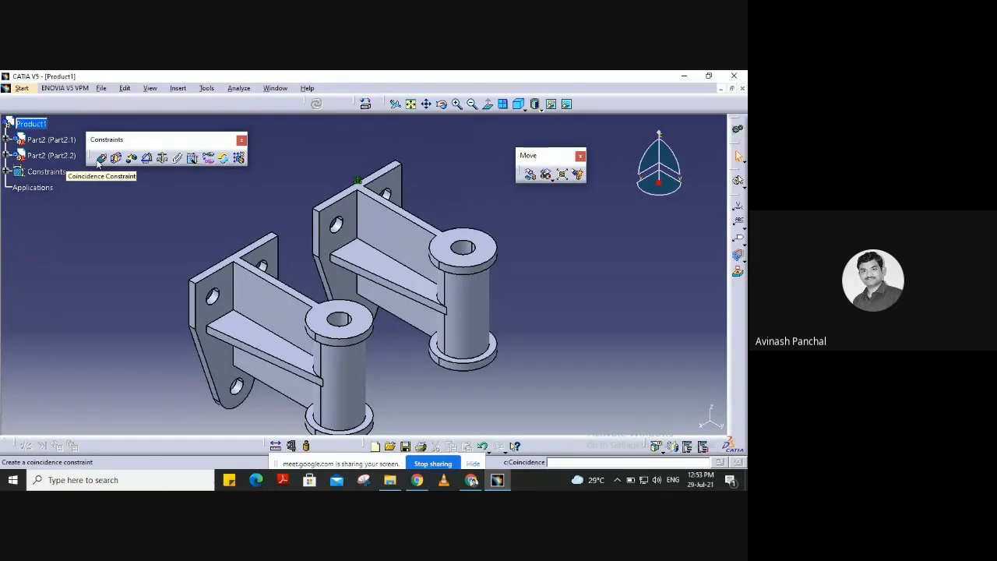
{"action": "left_click", "coordinate": [99, 159]}
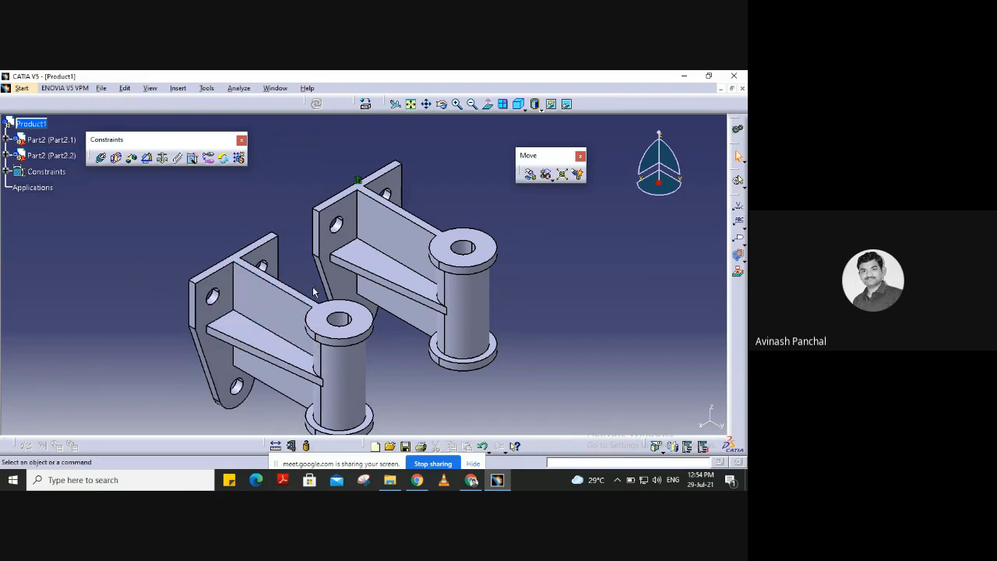
- Rotate Part2.2 about half a turn around its vertical cylinder axis with Manipulation's drag around any axis option
{"action": "left_click", "coordinate": [529, 175]}
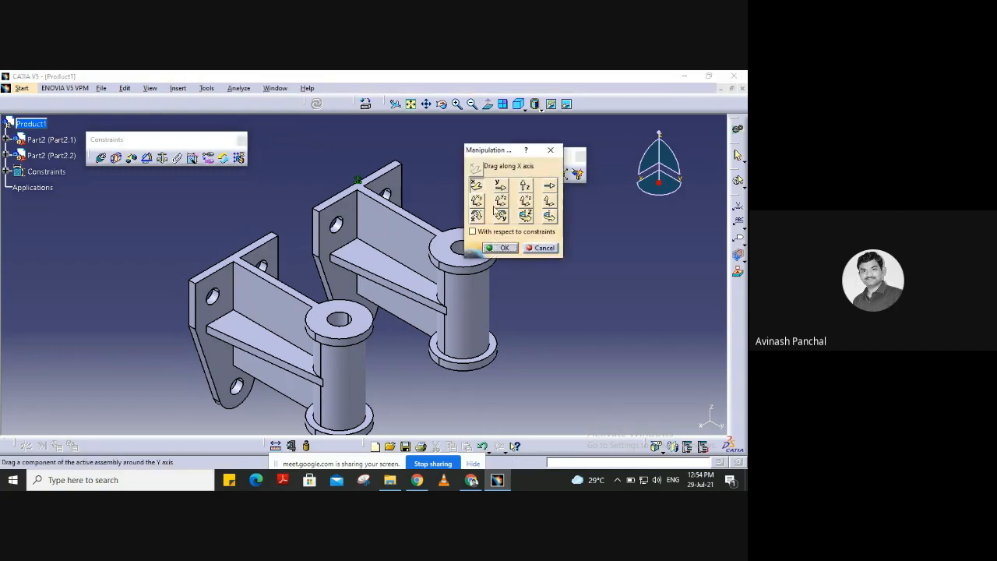
{"action": "left_click_drag", "start_coordinate": [509, 151], "coordinate": [600, 160]}
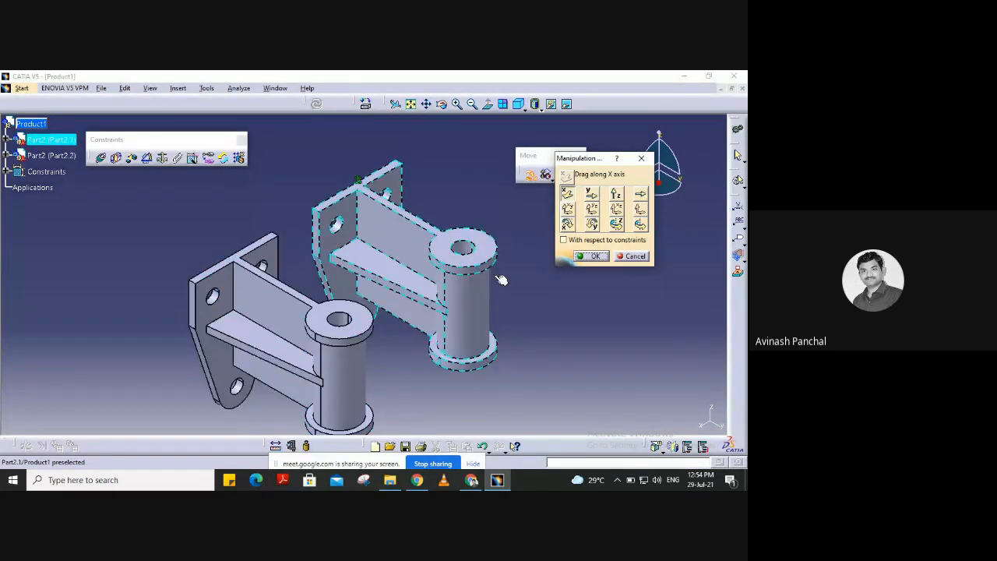
{"action": "left_click", "coordinate": [640, 225]}
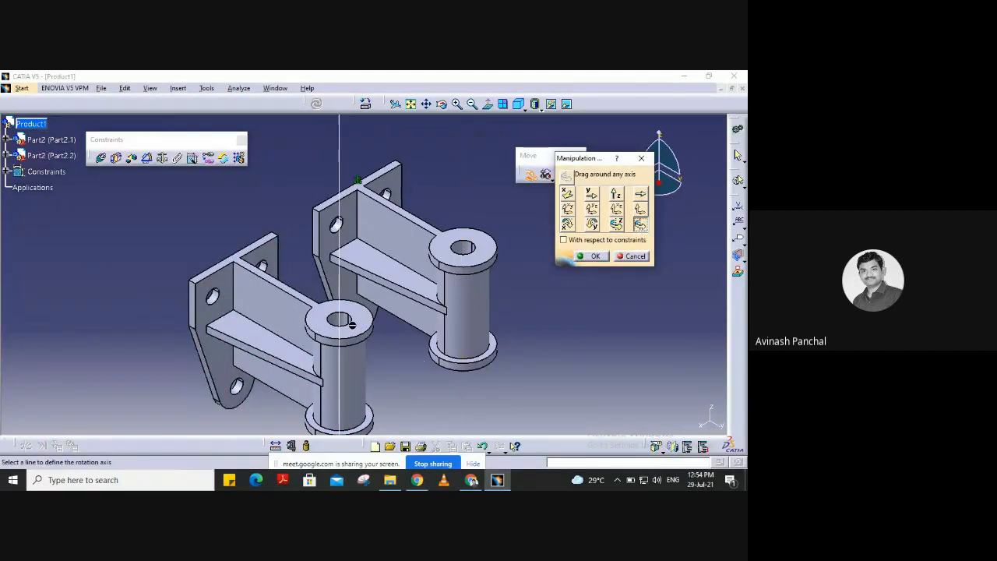
{"action": "left_click", "coordinate": [341, 322]}
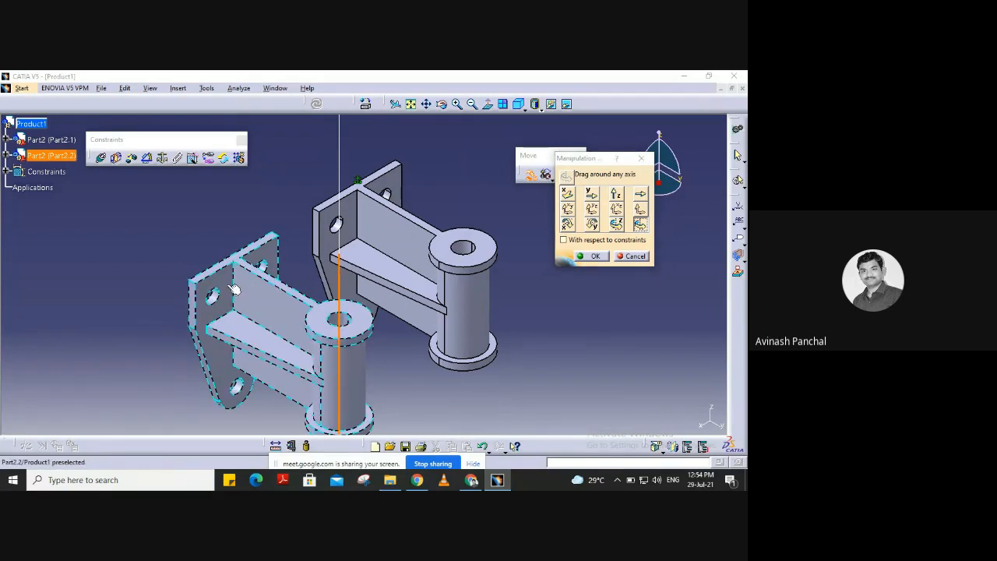
{"action": "left_click_drag", "start_coordinate": [234, 290], "coordinate": [412, 374]}
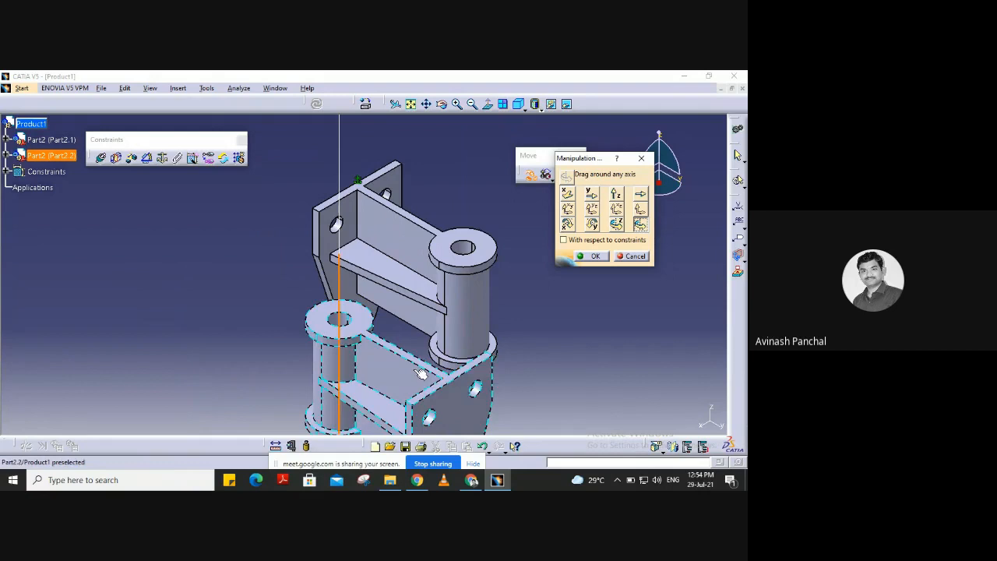
{"action": "left_click", "coordinate": [592, 257]}
- Translate Part2.2 along the Y axis with Manipulation until its mounting plate stands clear of the fixed bracket's plate
{"action": "middle_click_drag", "start_coordinate": [294, 298], "coordinate": [265, 222]}
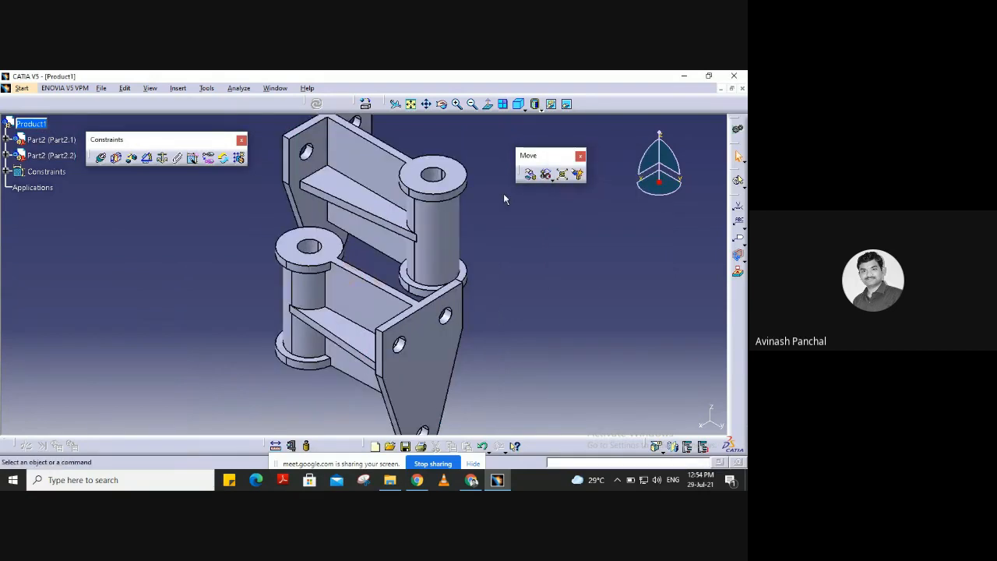
{"action": "left_click", "coordinate": [528, 175]}
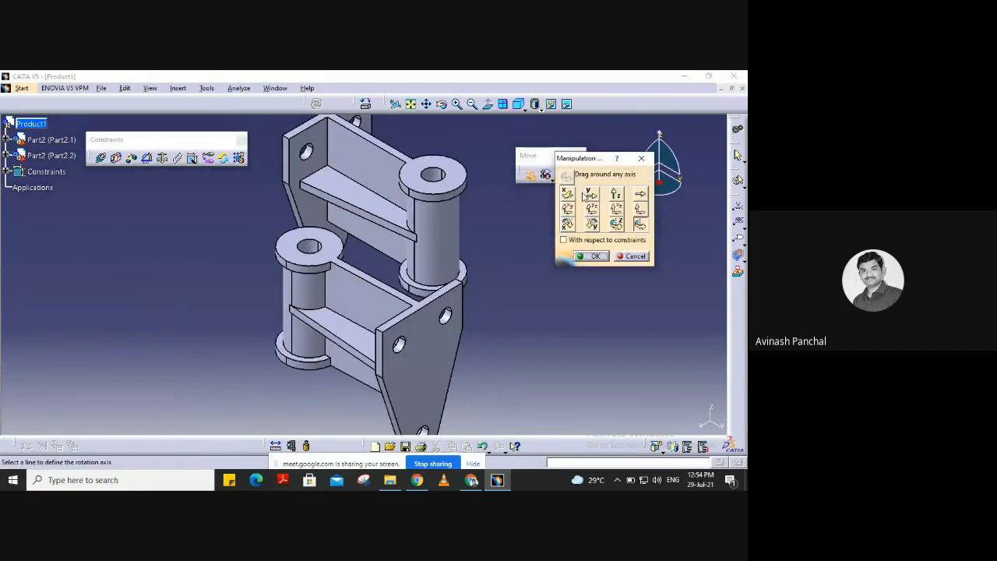
{"action": "left_click", "coordinate": [592, 195]}
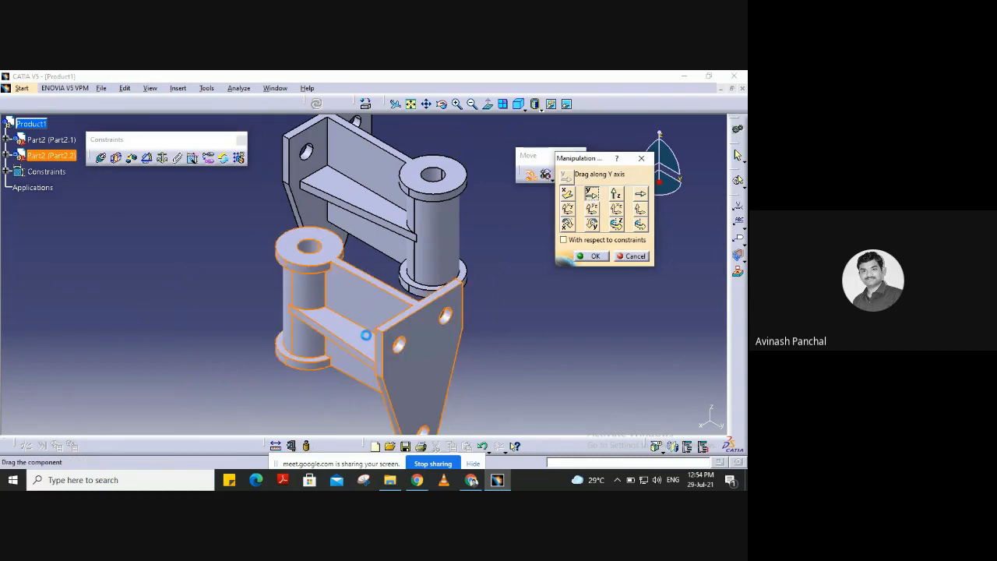
{"action": "left_click_drag", "start_coordinate": [367, 337], "coordinate": [169, 222]}
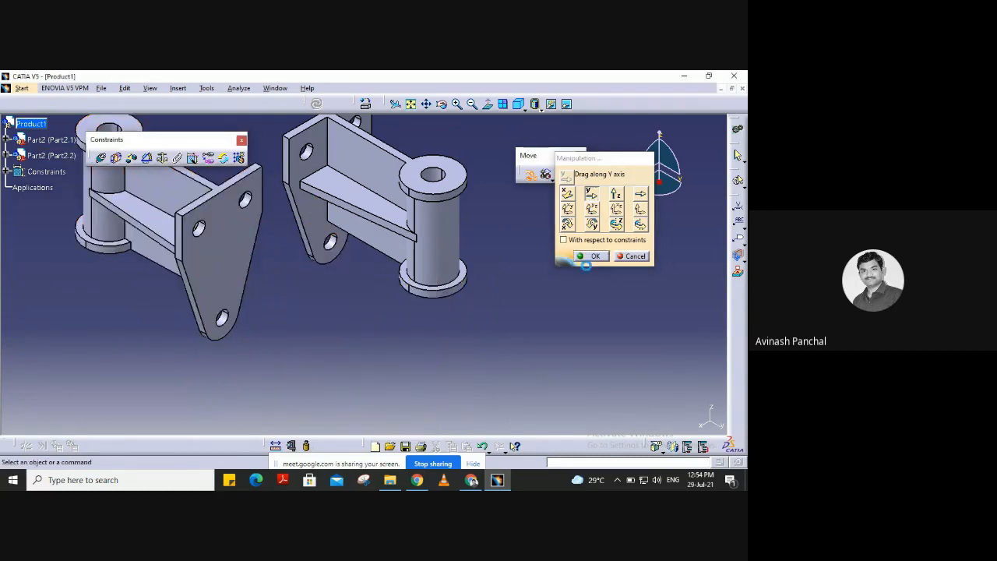
{"action": "left_click", "coordinate": [592, 256]}
{"action": "middle_click_drag", "start_coordinate": [196, 247], "coordinate": [368, 303]}
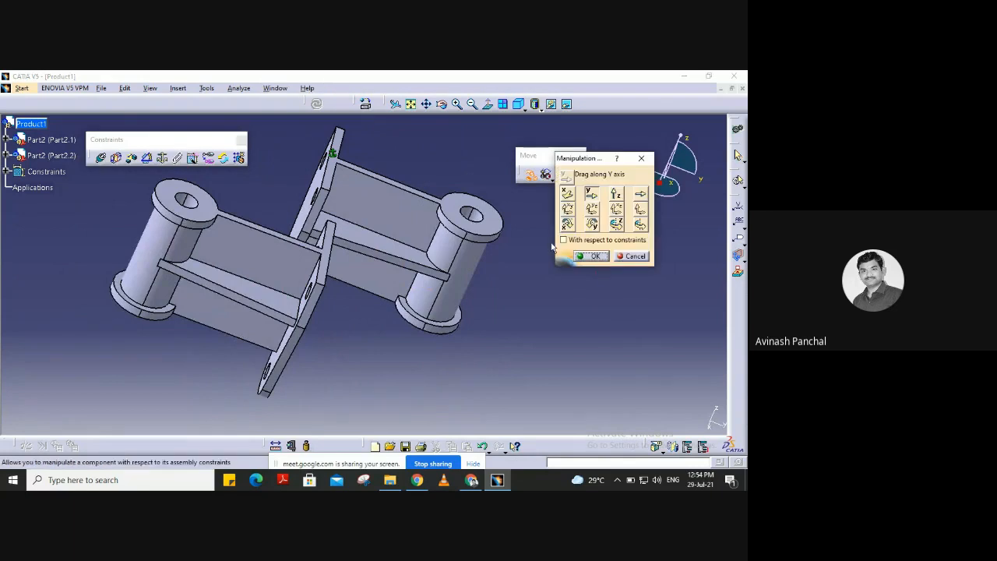
{"action": "left_click_drag", "start_coordinate": [278, 260], "coordinate": [225, 232]}
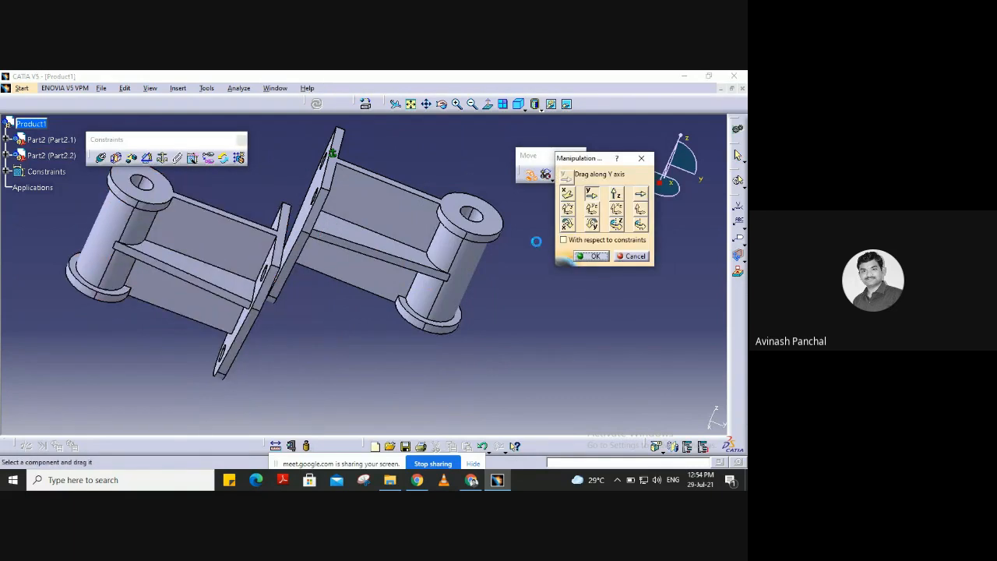
{"action": "left_click", "coordinate": [592, 256]}
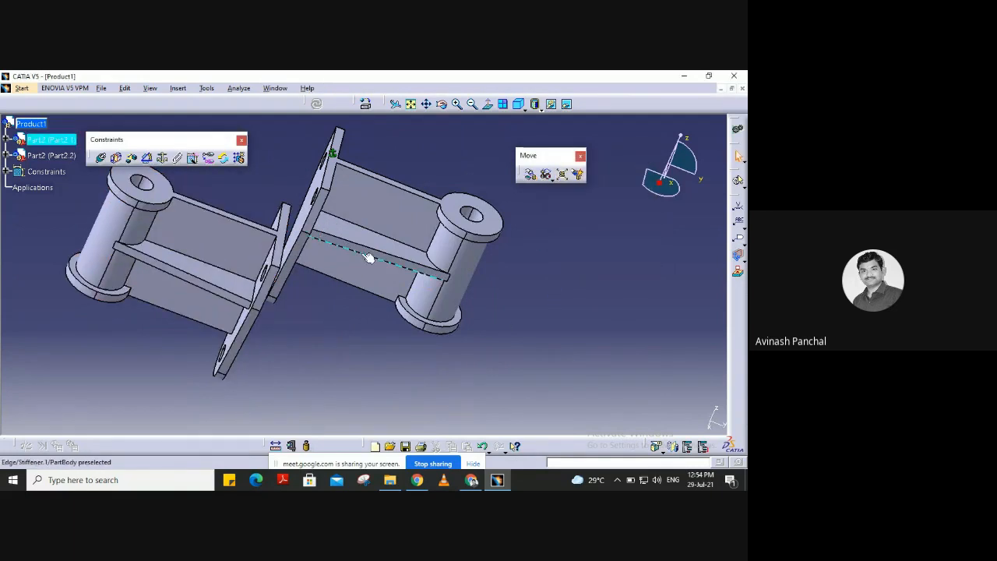
- Translate Part2.2 along the X axis with Manipulation until its mounting plate roughly faces the fixed bracket's plate
{"action": "middle_click_drag", "start_coordinate": [369, 258], "coordinate": [543, 200]}
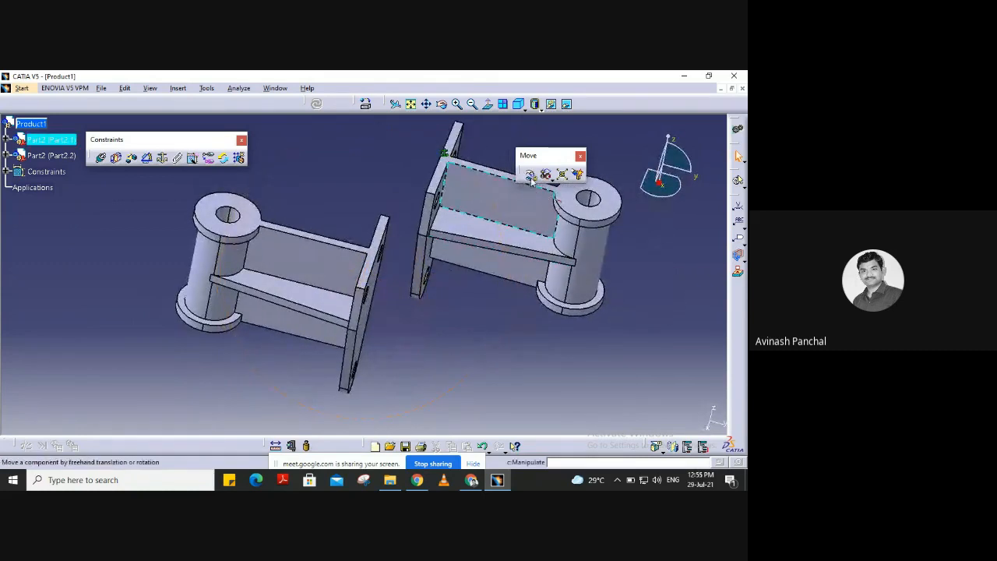
{"action": "left_click", "coordinate": [530, 174]}
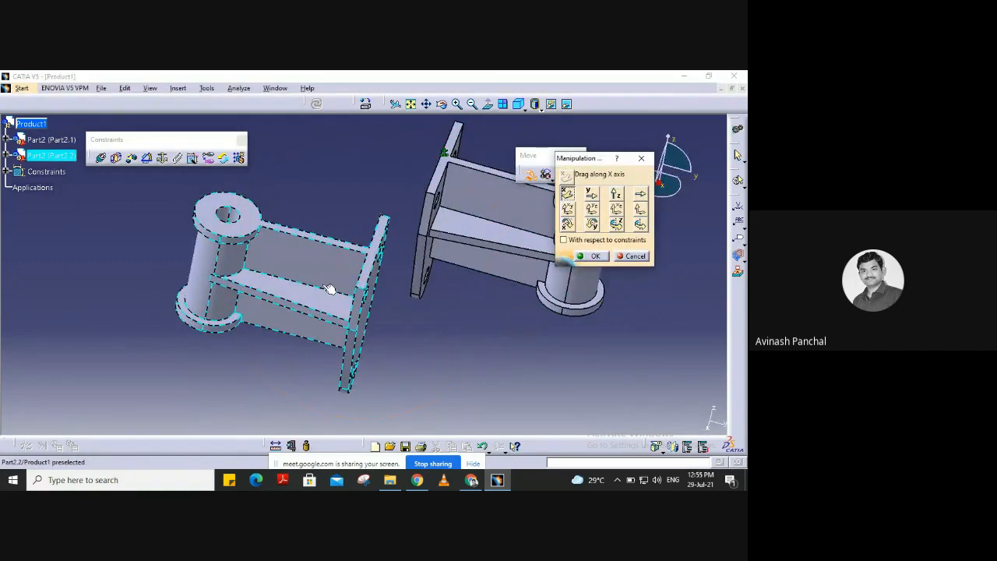
{"action": "left_click_drag", "start_coordinate": [334, 289], "coordinate": [377, 198]}
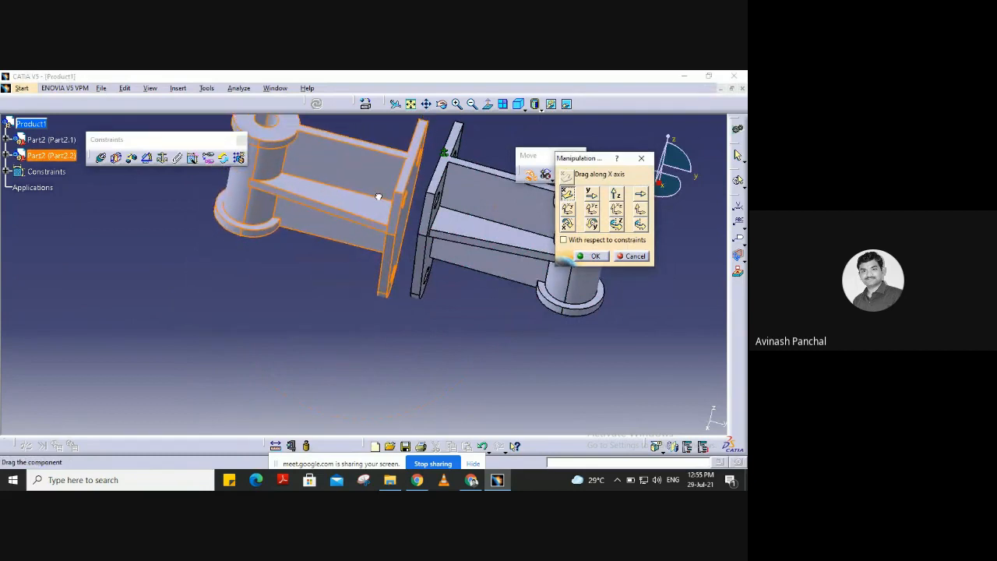
{"action": "left_click", "coordinate": [592, 257]}
- Add a coincidence constraint between the axes of the facing upper holes nearest the viewer on the two mounting plates
{"action": "middle_click_drag", "start_coordinate": [472, 292], "coordinate": [444, 263]}
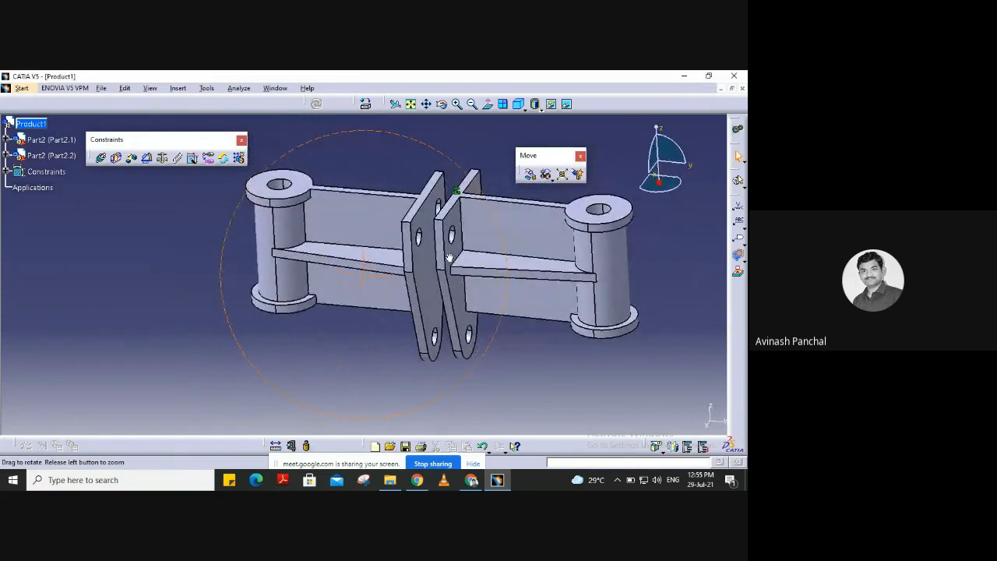
{"action": "middle_click_drag", "start_coordinate": [407, 235], "coordinate": [305, 264]}
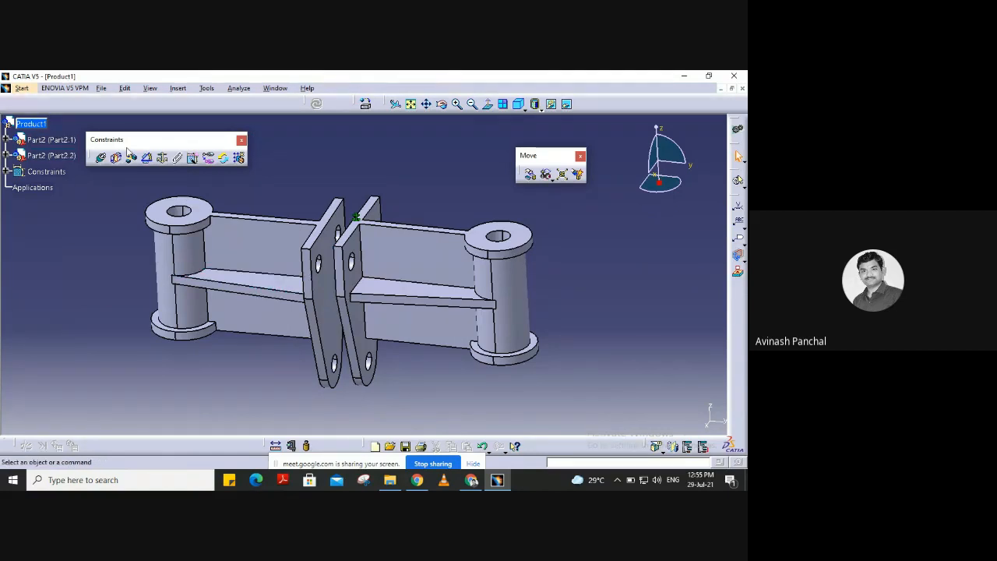
{"action": "left_click", "coordinate": [101, 159]}
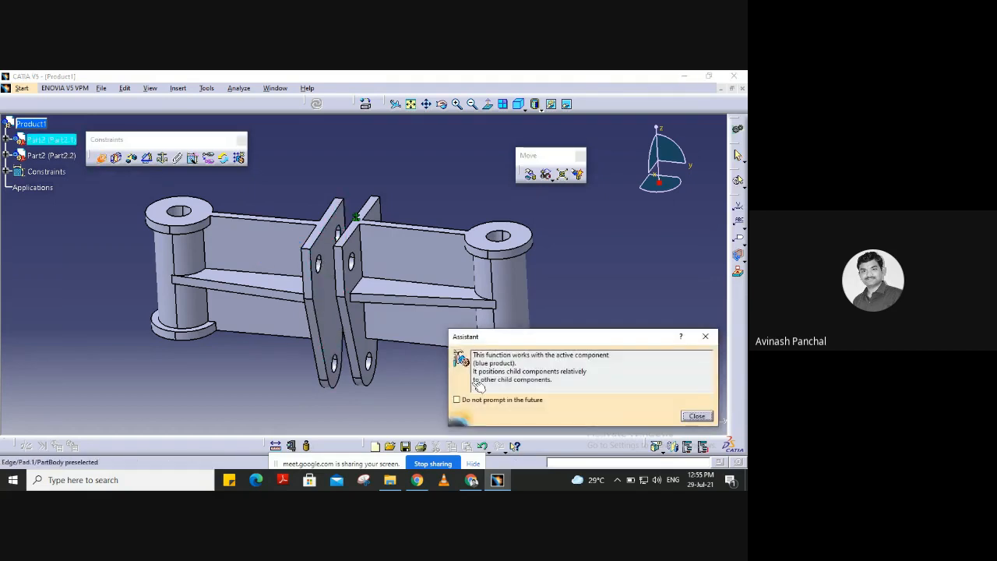
{"action": "left_click", "coordinate": [698, 416]}
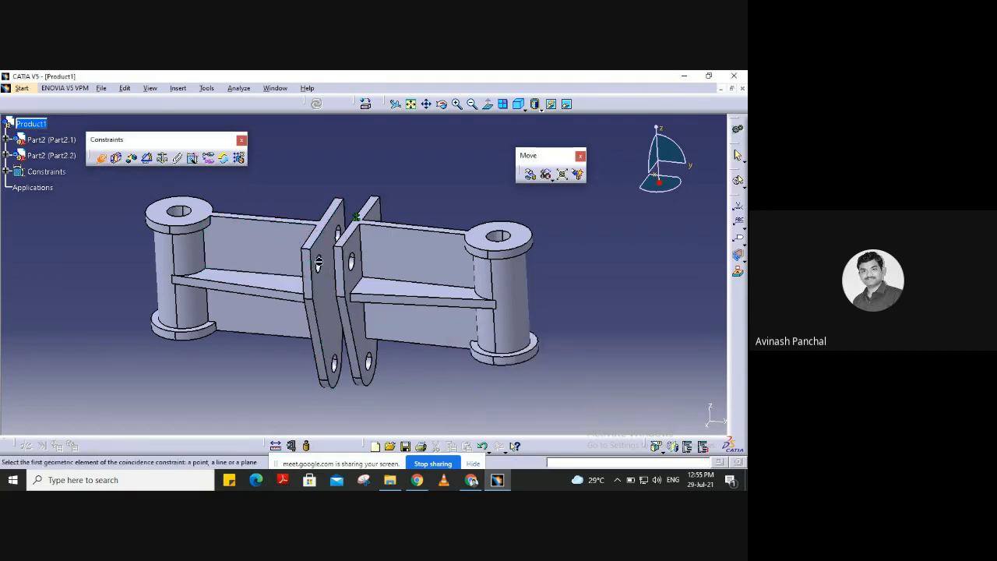
{"action": "middle_click_drag", "start_coordinate": [313, 266], "coordinate": [304, 222]}
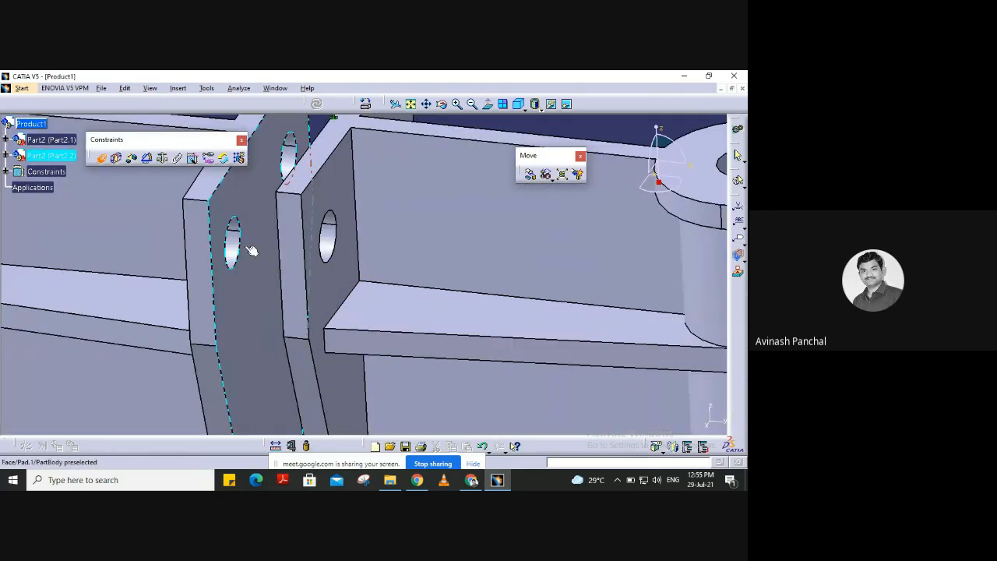
{"action": "left_click", "coordinate": [243, 247]}
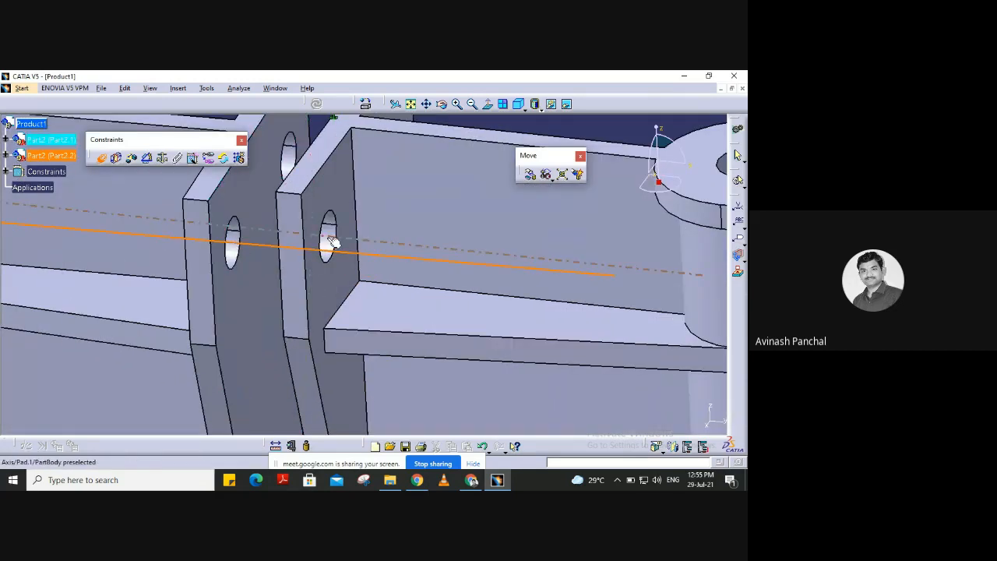
{"action": "left_click", "coordinate": [328, 247]}
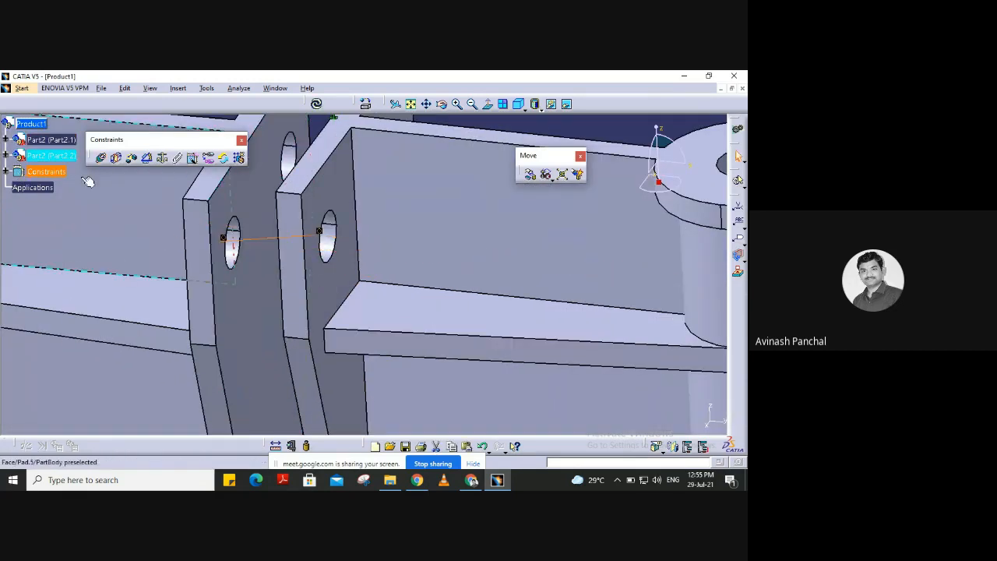
- Add a coincidence constraint between the axes of the bottom holes in the two brackets' mounting plates
{"action": "middle_click_drag", "start_coordinate": [369, 205], "coordinate": [330, 231]}
{"action": "middle_click_drag", "start_coordinate": [462, 213], "coordinate": [356, 403]}
{"action": "middle_click_drag", "start_coordinate": [454, 279], "coordinate": [408, 156]}
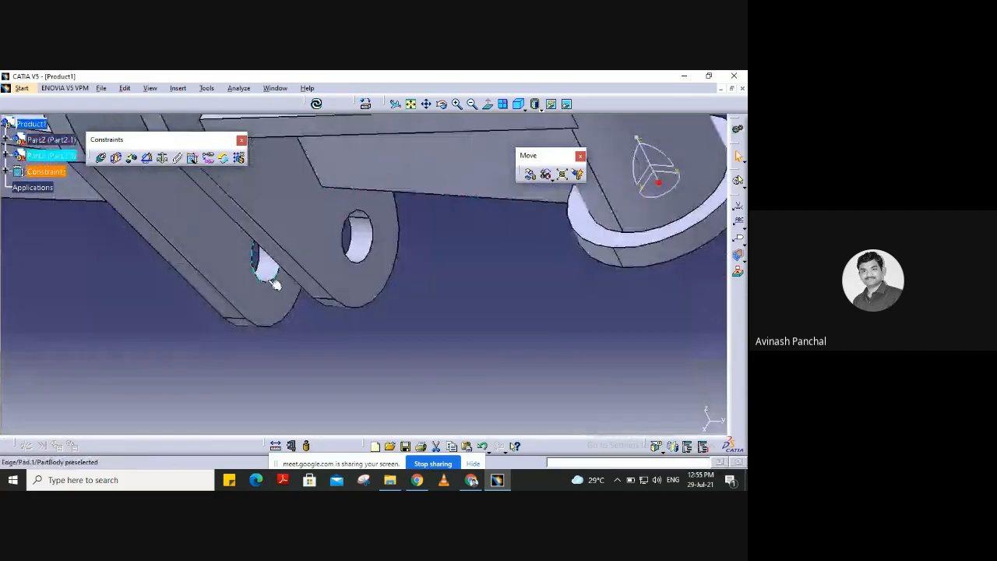
{"action": "left_click", "coordinate": [102, 159]}
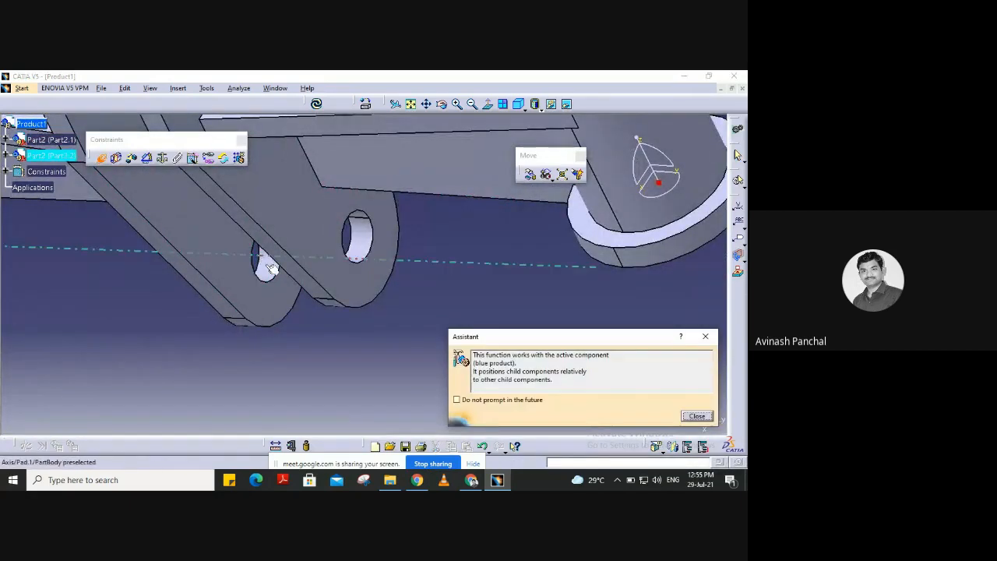
{"action": "left_click", "coordinate": [265, 264]}
{"action": "left_click", "coordinate": [349, 247]}
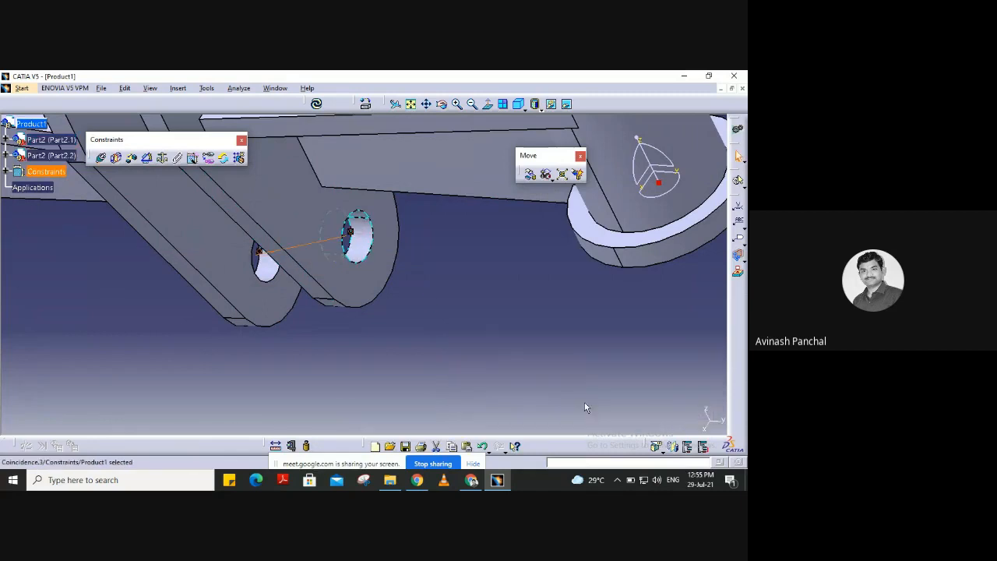
- Update the assembly to apply the two hole coincidence constraints, and check the alignment of the brackets
{"action": "middle_click_drag", "start_coordinate": [458, 298], "coordinate": [458, 415]}
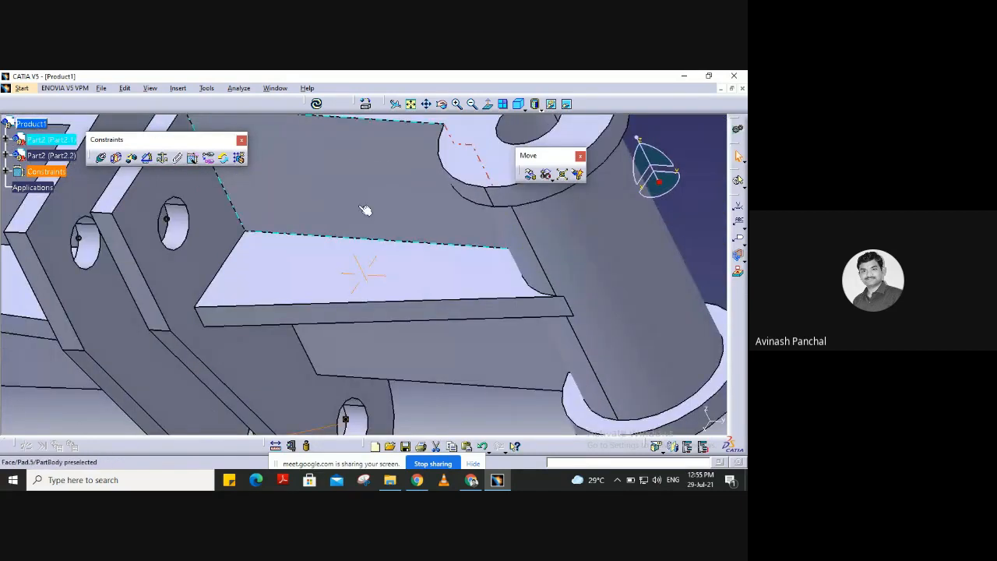
{"action": "middle_click_drag", "start_coordinate": [365, 210], "coordinate": [387, 399]}
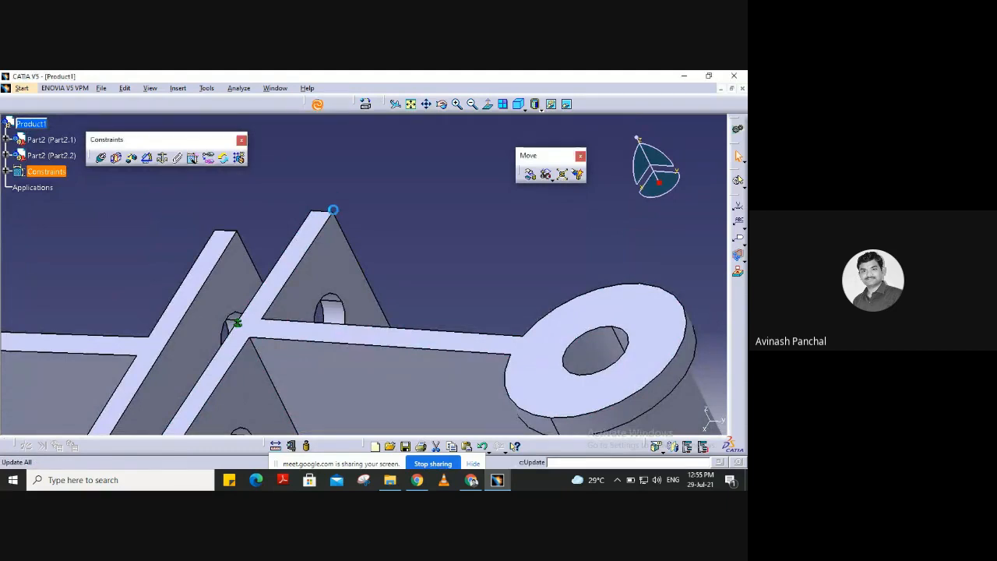
{"action": "middle_click_drag", "start_coordinate": [339, 285], "coordinate": [430, 153]}
{"action": "middle_click_drag", "start_coordinate": [221, 262], "coordinate": [353, 322]}
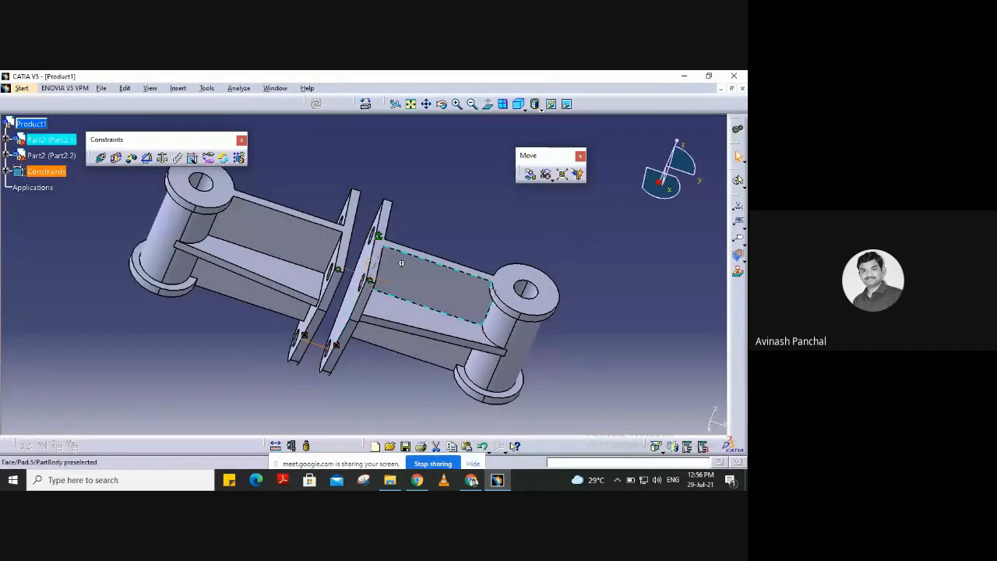
{"action": "middle_click_drag", "start_coordinate": [401, 264], "coordinate": [377, 293]}
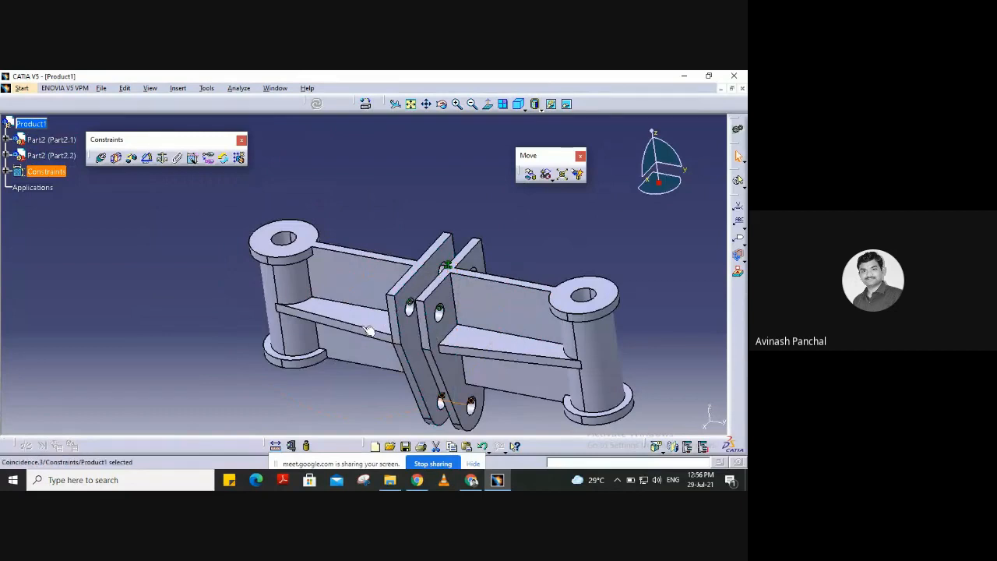
- Add a surface contact constraint between the facing mounting plate faces of Part2.2 and the fixed bracket
{"action": "left_click", "coordinate": [116, 159]}
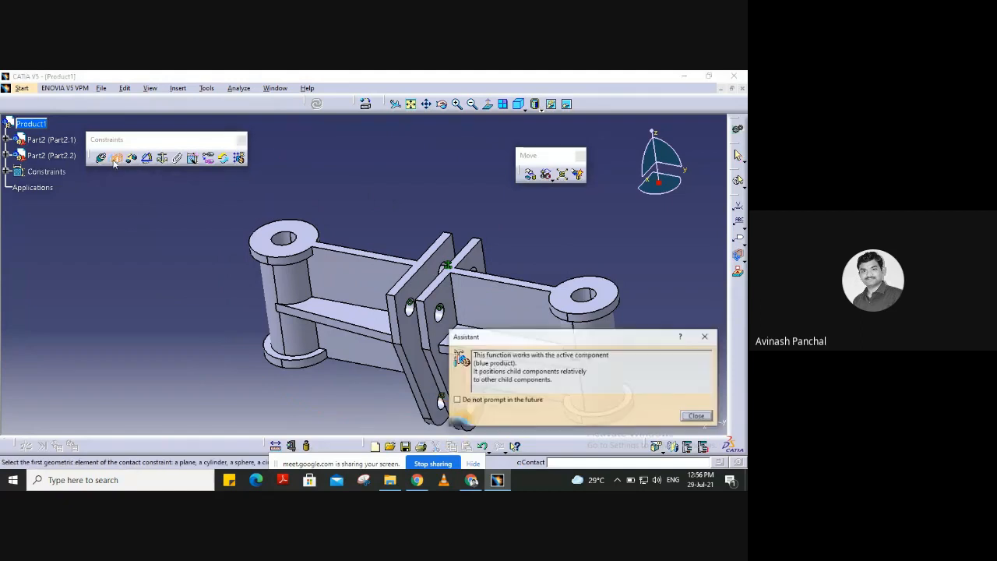
{"action": "left_click", "coordinate": [696, 416]}
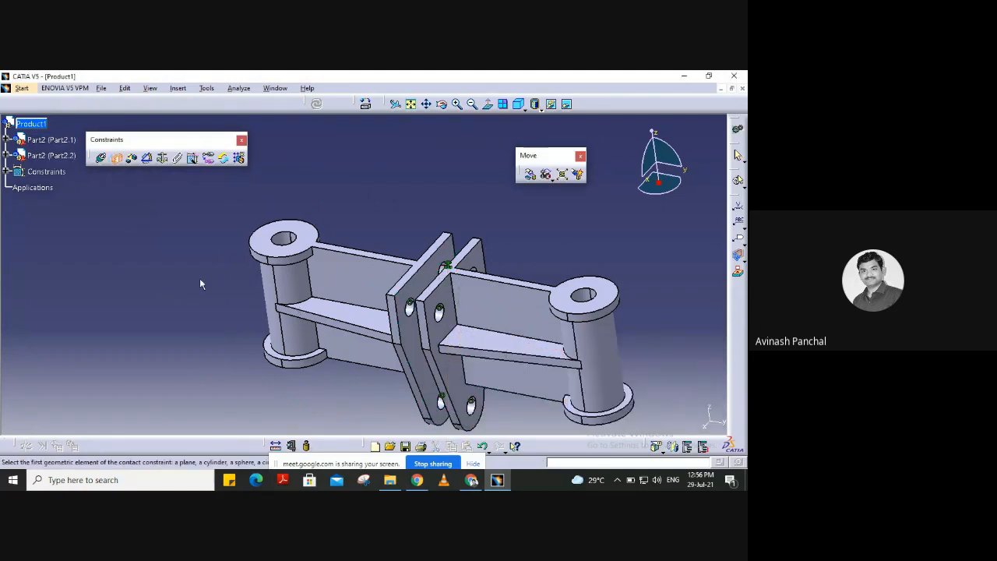
{"action": "middle_click_drag", "start_coordinate": [196, 276], "coordinate": [355, 342]}
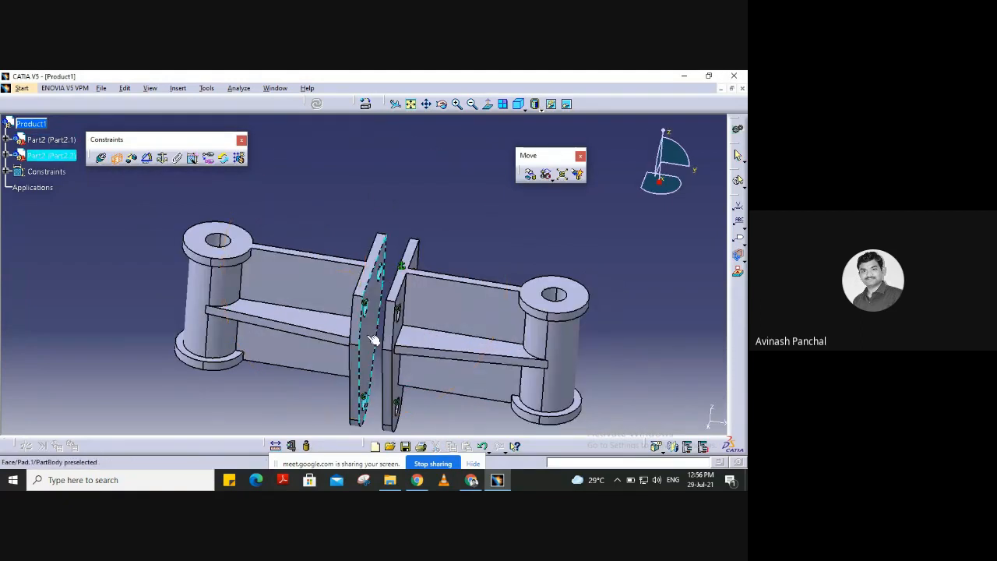
{"action": "left_click", "coordinate": [360, 348]}
{"action": "middle_click_drag", "start_coordinate": [113, 298], "coordinate": [276, 330]}
{"action": "left_click", "coordinate": [310, 354]}
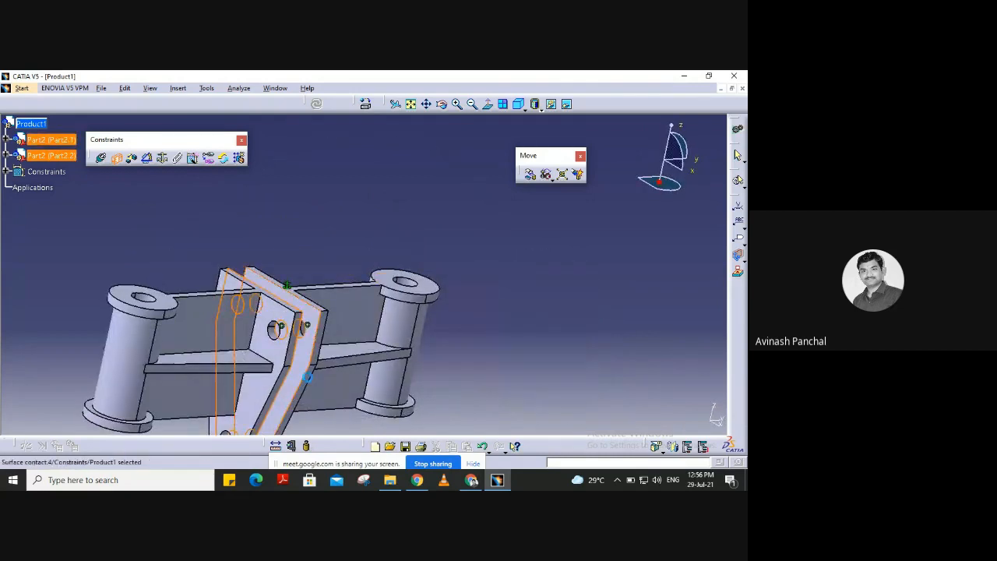
- Update the assembly to bring the two mounting plates into contact, and inspect the joined plates and holes
{"action": "middle_click_drag", "start_coordinate": [486, 238], "coordinate": [353, 290]}
{"action": "left_click", "coordinate": [353, 290]}
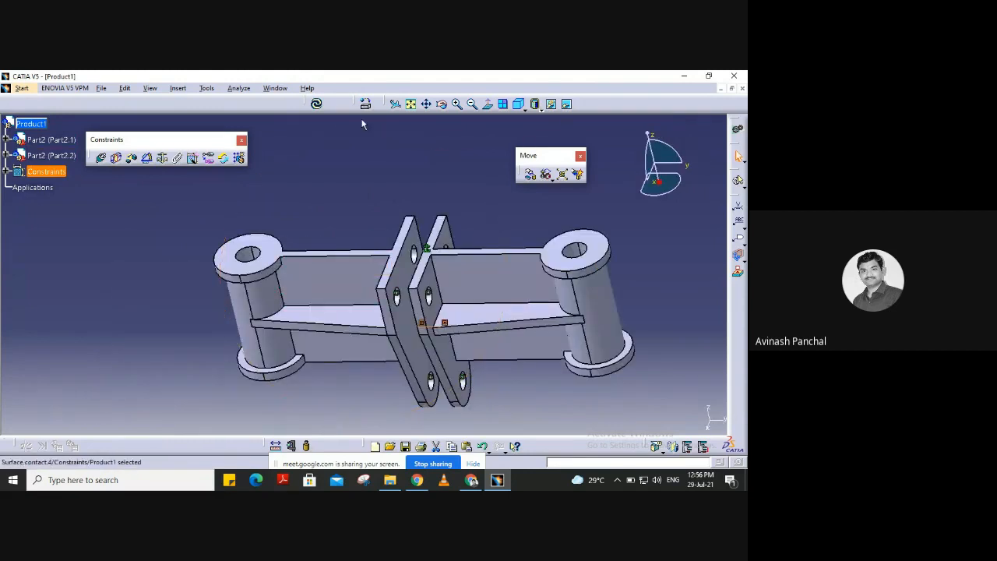
{"action": "left_click", "coordinate": [318, 104]}
{"action": "middle_click_drag", "start_coordinate": [382, 276], "coordinate": [290, 278]}
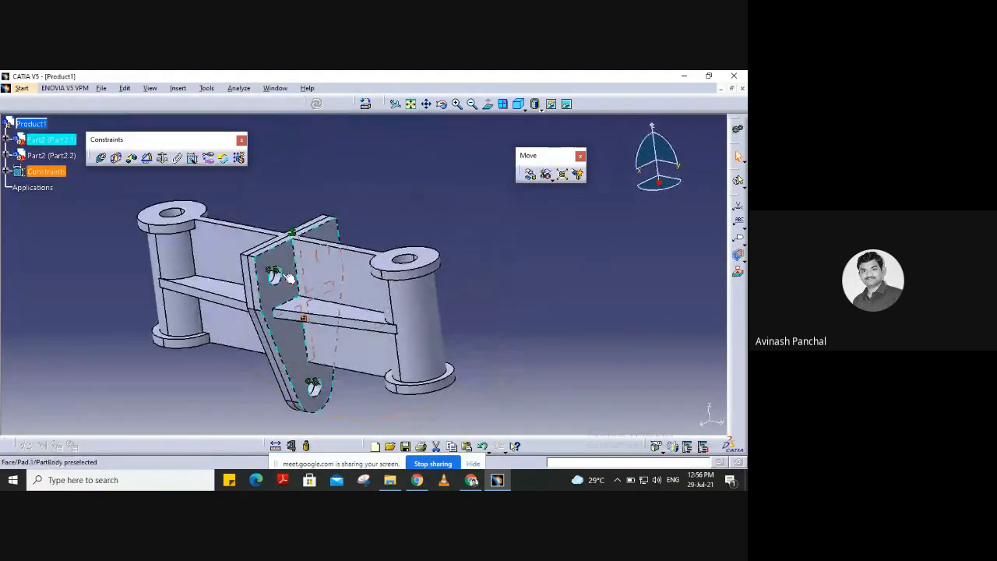
{"action": "left_click", "coordinate": [274, 277]}
{"action": "middle_click_drag", "start_coordinate": [116, 282], "coordinate": [313, 193]}
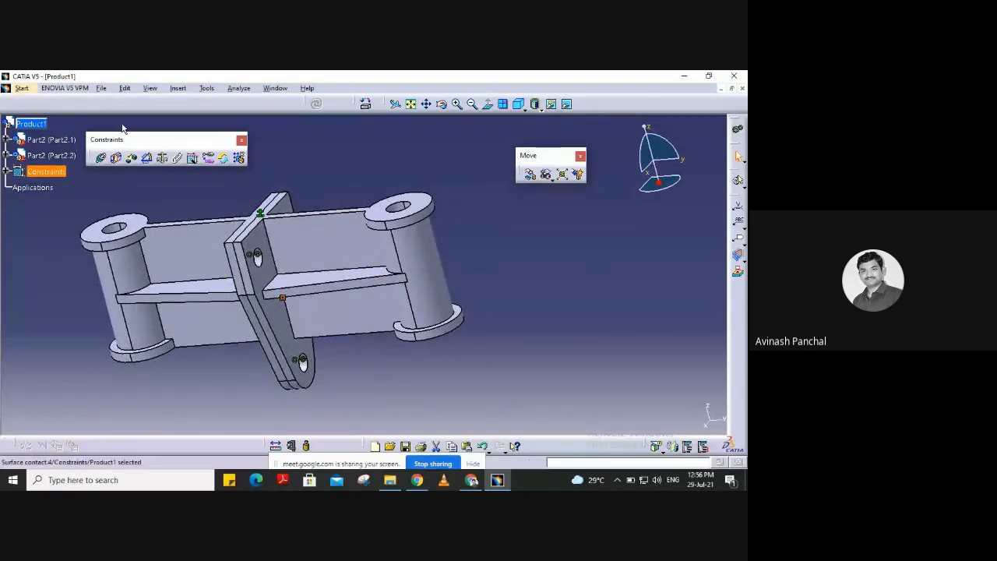
- Insert the existing component BOLT from the FE WORKSHOP GHR folder into Product1
{"action": "left_click", "coordinate": [179, 88]}
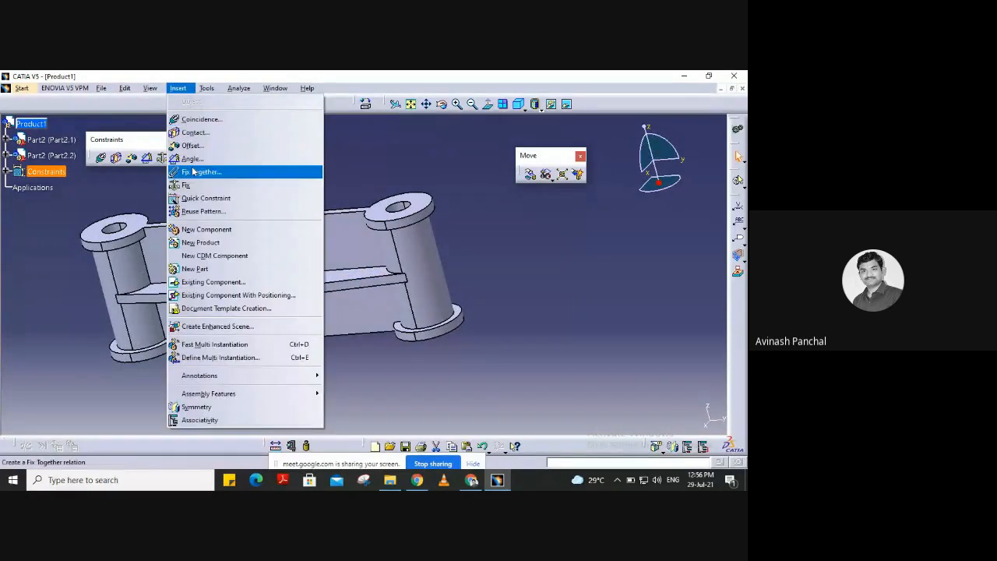
{"action": "left_click", "coordinate": [201, 282]}
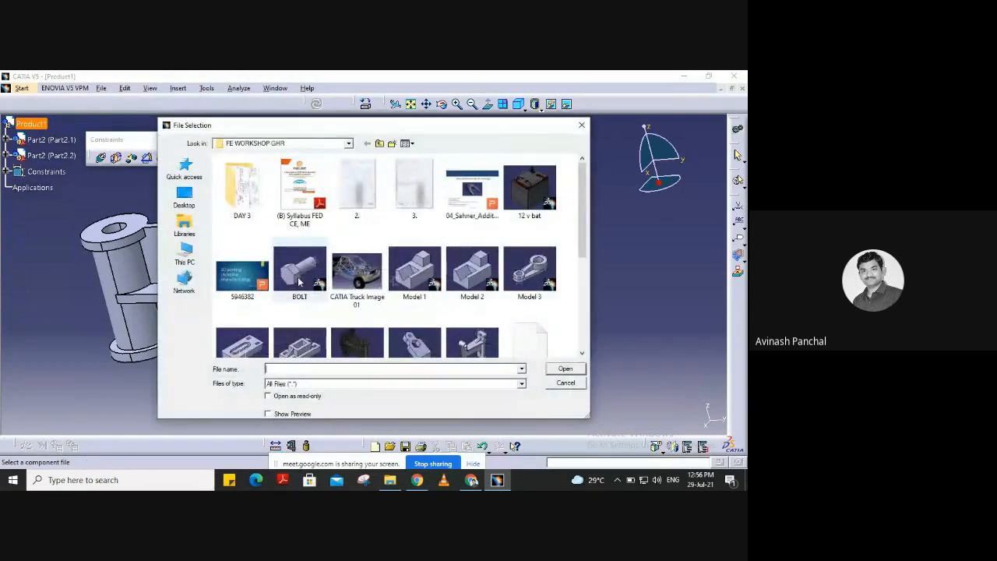
{"action": "left_click", "coordinate": [298, 282]}
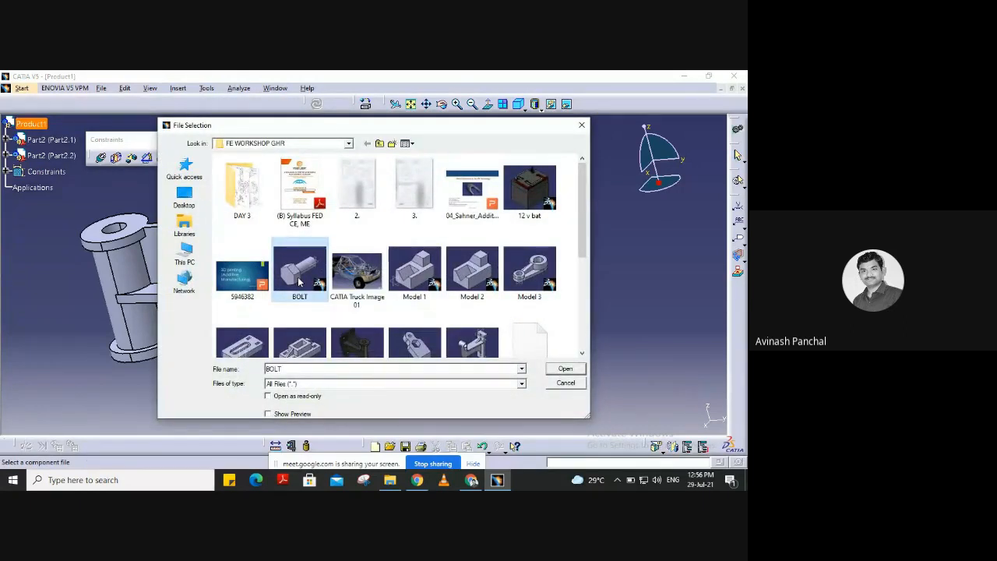
{"action": "left_click", "coordinate": [565, 370]}
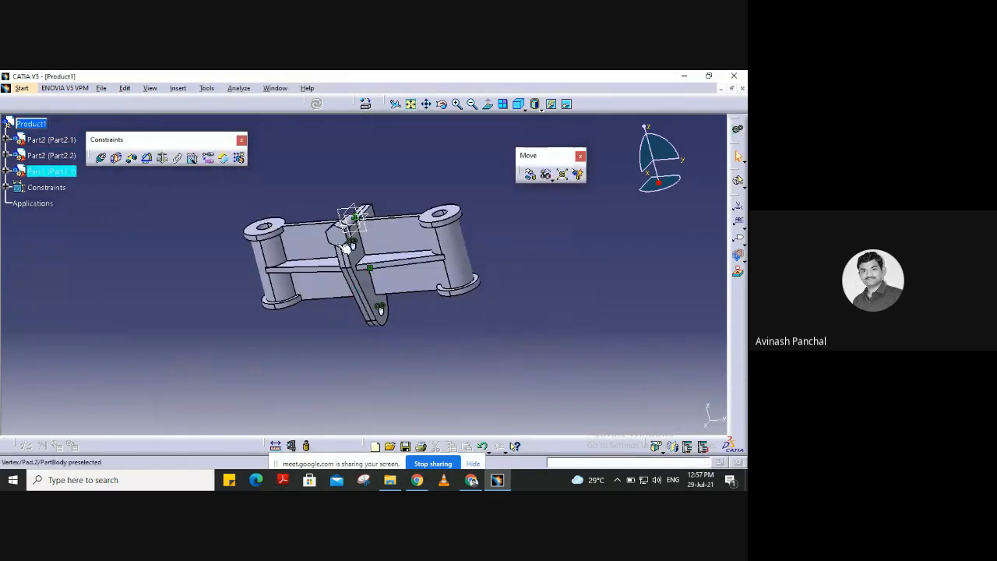
- Move the inserted bolt along the Z axis until it is clear above the bracket assembly
{"action": "left_click", "coordinate": [350, 240]}
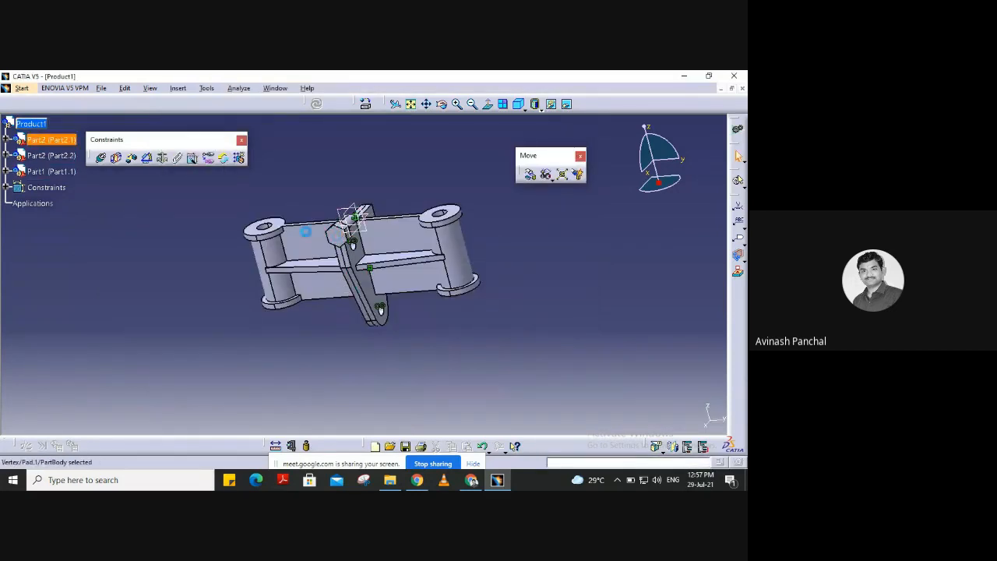
{"action": "left_click", "coordinate": [140, 327]}
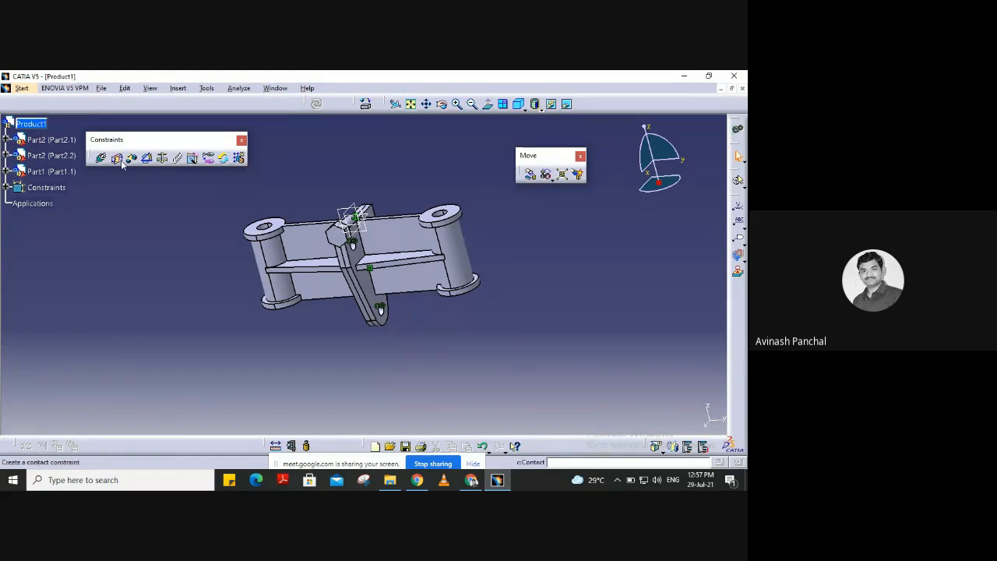
{"action": "left_click", "coordinate": [529, 176]}
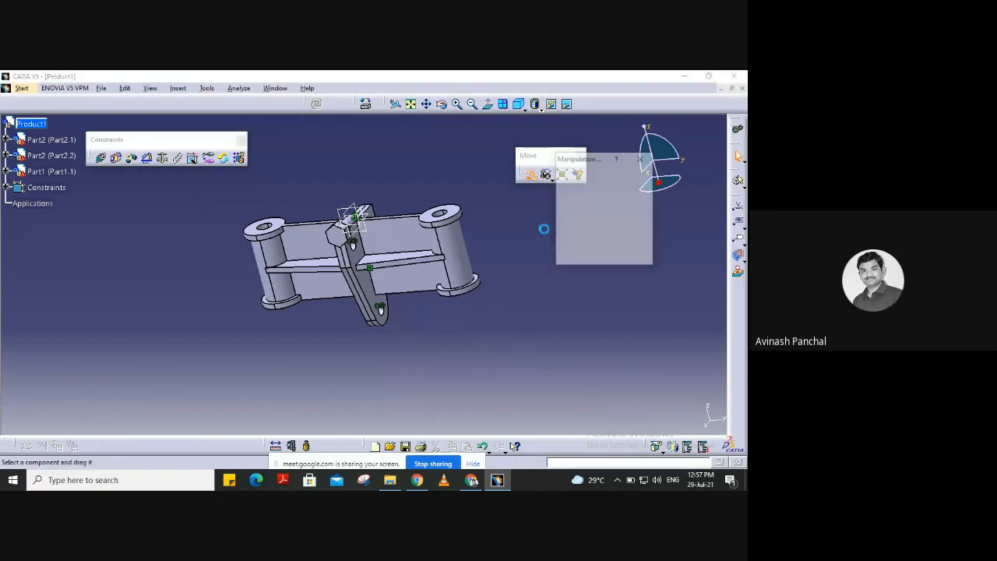
{"action": "left_click", "coordinate": [616, 198]}
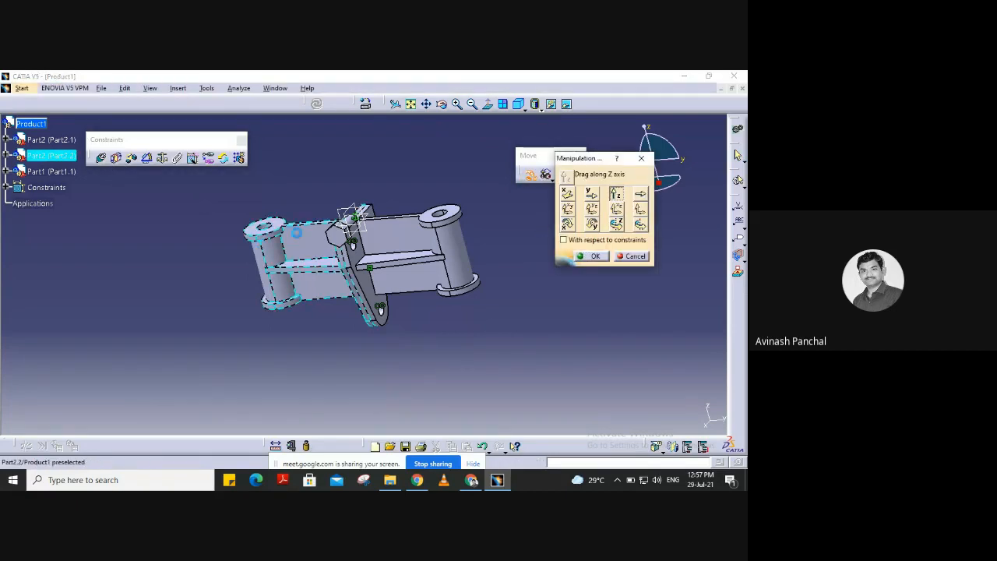
{"action": "left_click_drag", "start_coordinate": [352, 227], "coordinate": [332, 192]}
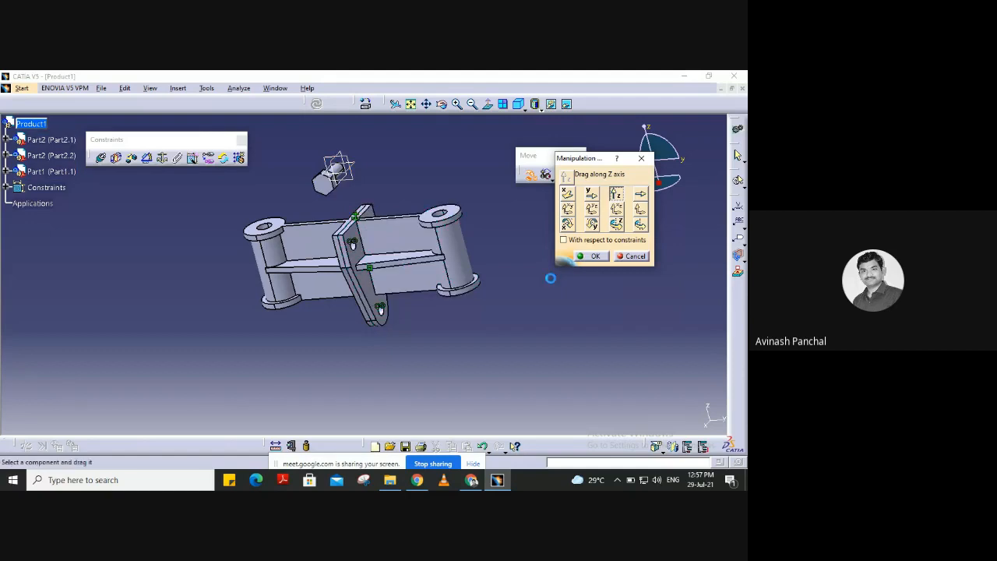
{"action": "left_click", "coordinate": [590, 256]}
{"action": "middle_click_drag", "start_coordinate": [424, 170], "coordinate": [437, 341]}
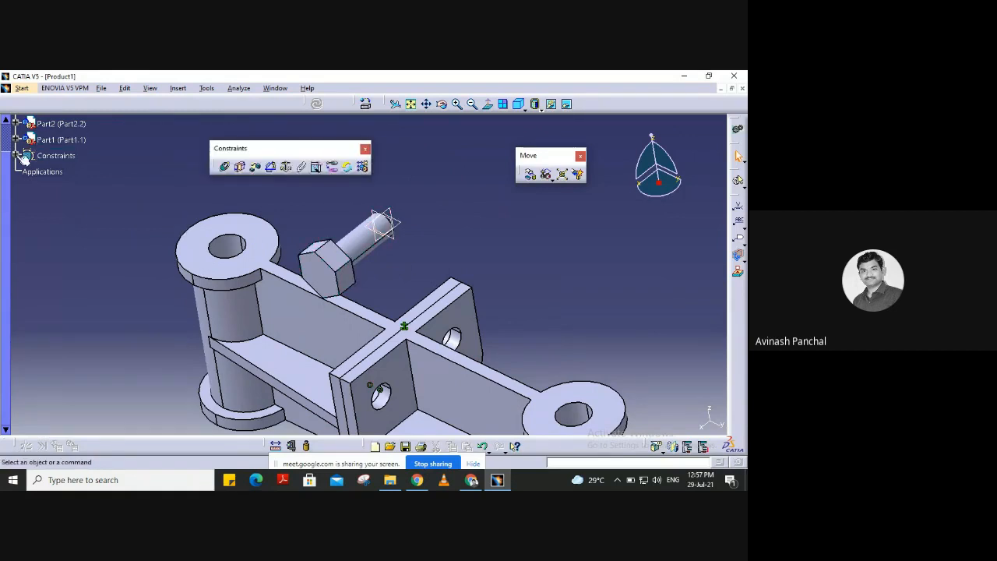
- Copy the bolt Part1.1 and paste it twice into Product1
{"action": "scroll", "coordinate": [15, 143], "scroll_direction": "up", "scroll_amount": 2}
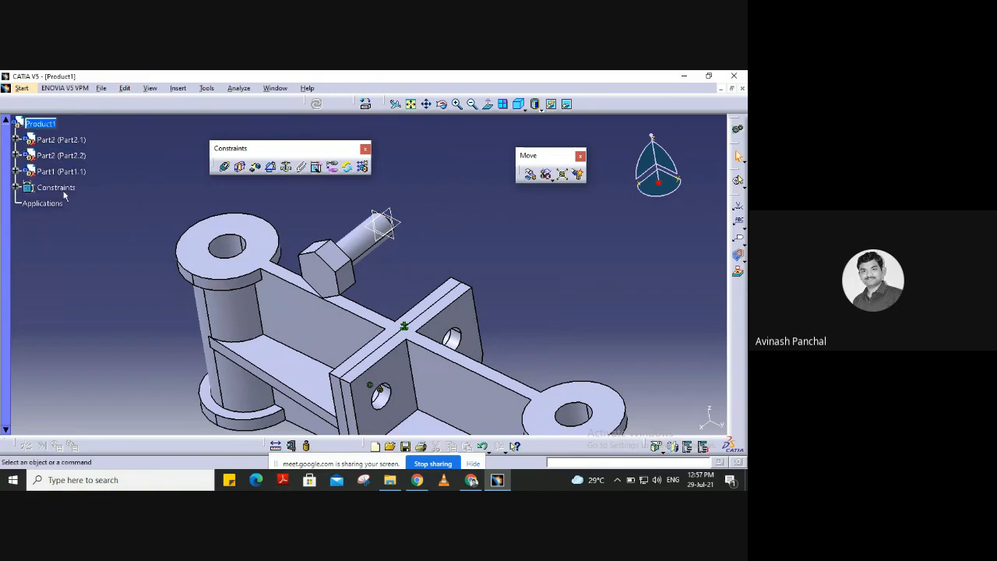
{"action": "left_click", "coordinate": [62, 170]}
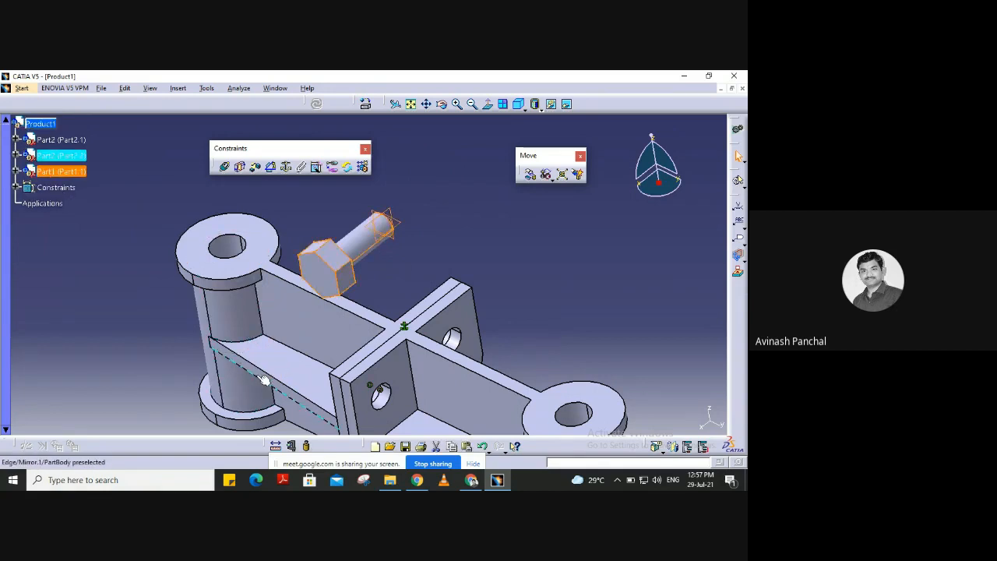
{"action": "left_click", "coordinate": [66, 173]}
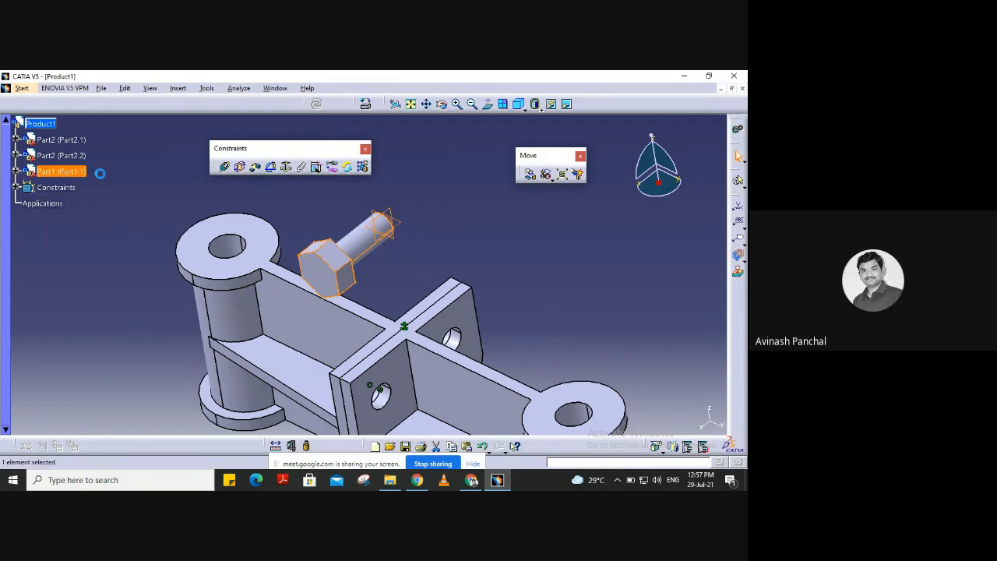
{"action": "left_click", "coordinate": [40, 124]}
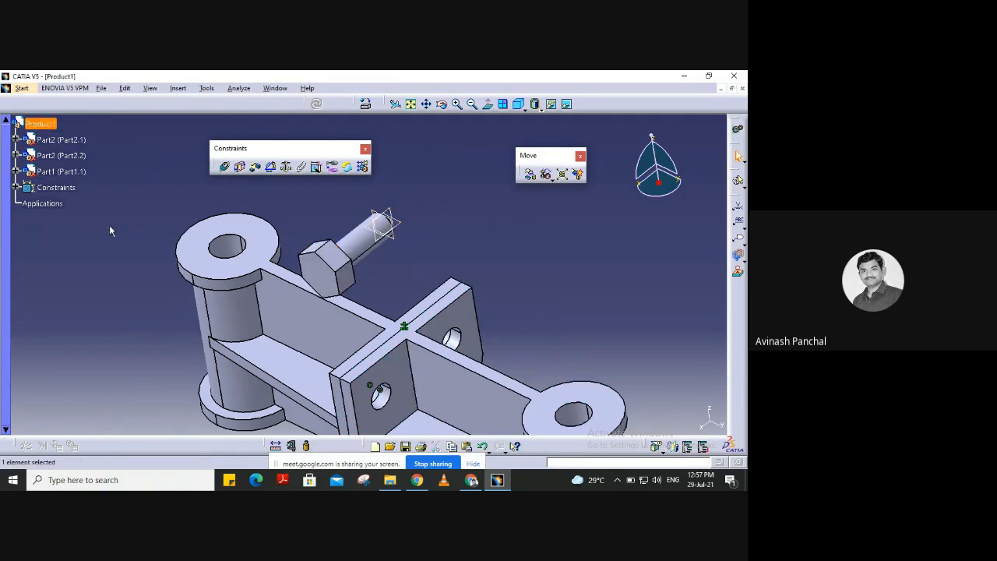
{"action": "key", "text": "ctrl+v"}
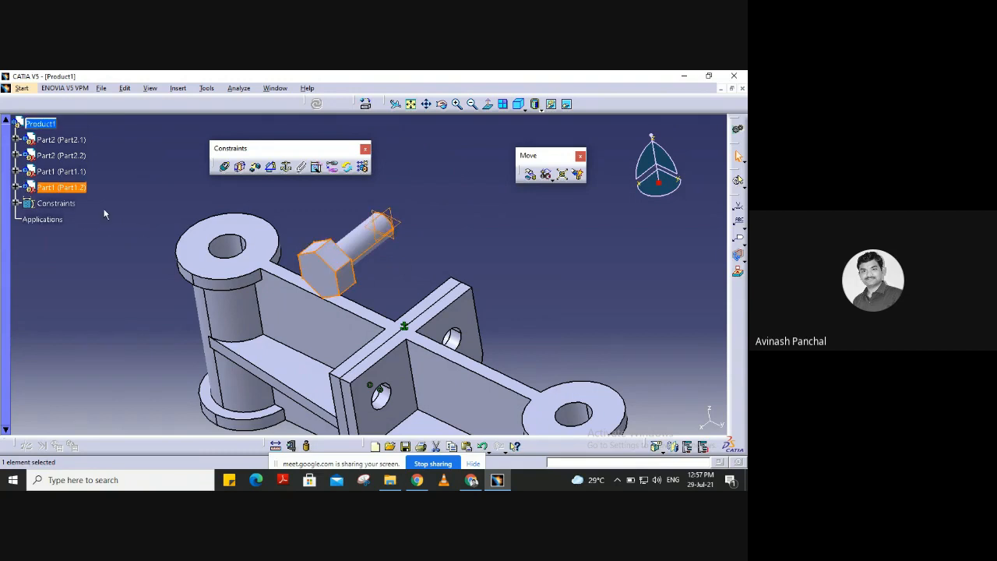
{"action": "left_click", "coordinate": [84, 189]}
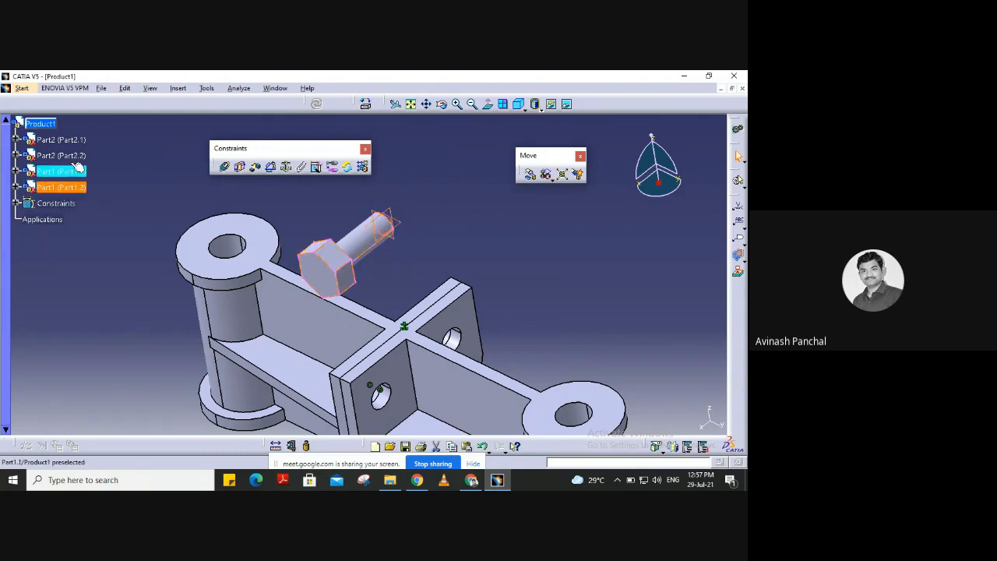
{"action": "left_click", "coordinate": [49, 126]}
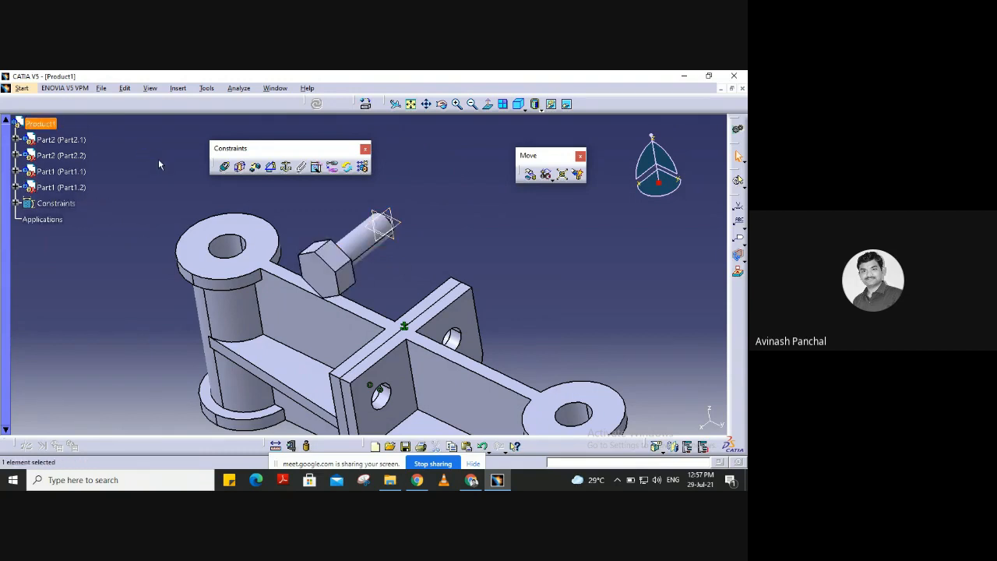
{"action": "key", "text": "ctrl+v"}
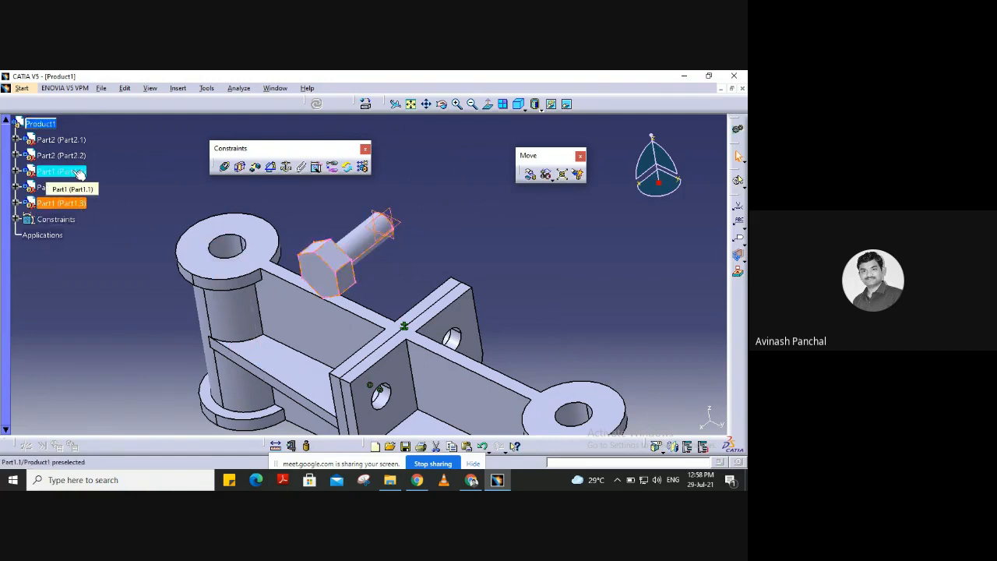
{"action": "left_click", "coordinate": [460, 259]}
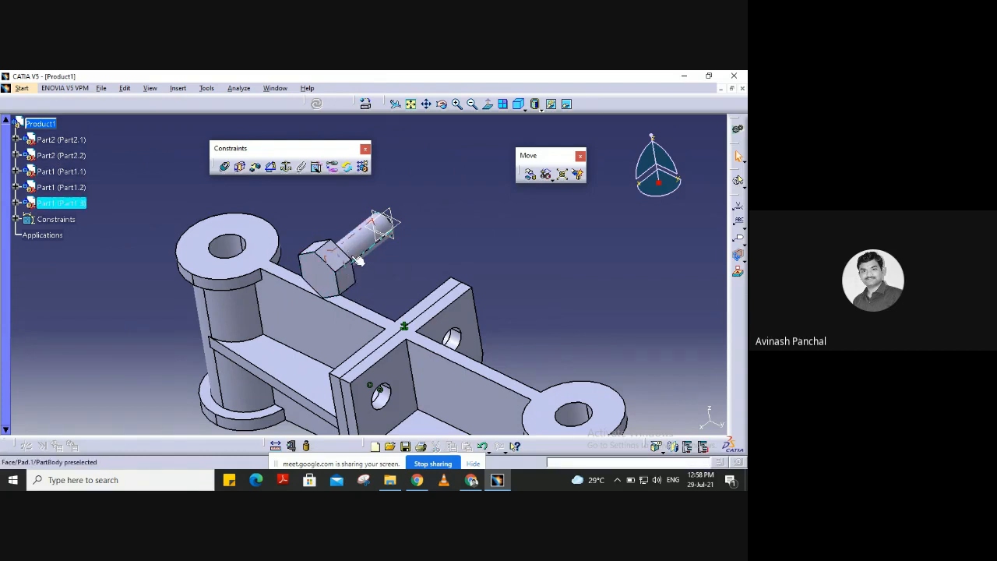
- Spread the three overlapping bolts along the X axis by moving two of them in opposite directions
{"action": "left_click", "coordinate": [530, 176]}
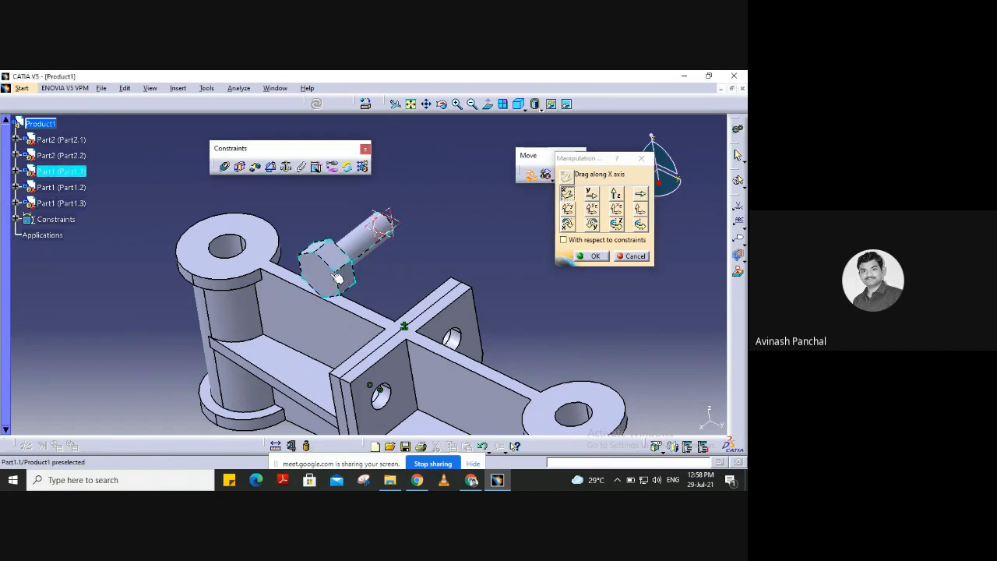
{"action": "left_click_drag", "start_coordinate": [341, 276], "coordinate": [191, 323]}
{"action": "left_click_drag", "start_coordinate": [355, 261], "coordinate": [449, 184]}
{"action": "left_click", "coordinate": [600, 255]}
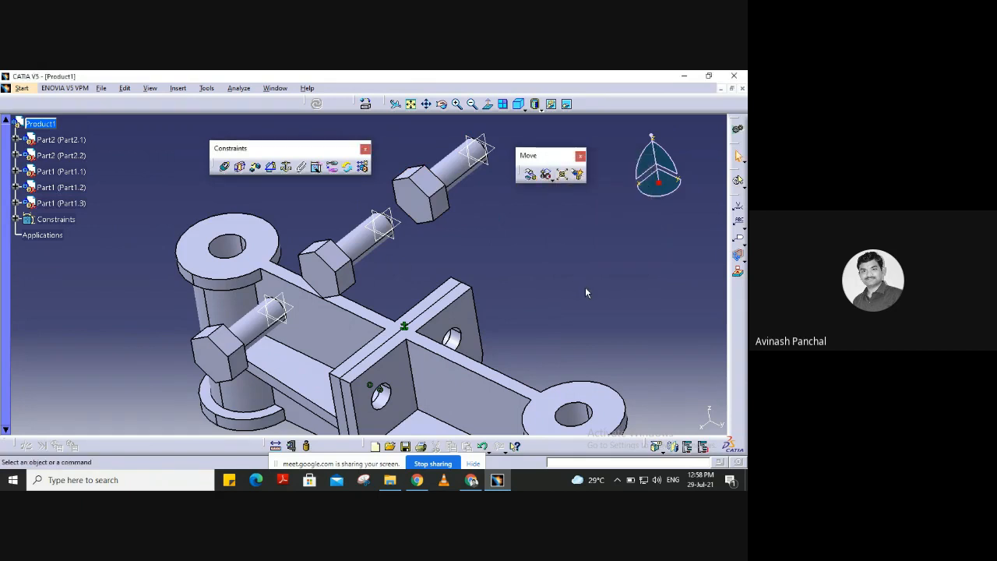
- Add a coincidence constraint between the nearer upper mounting plate hole axis of Part2.1 and the axis of bolt Part1.1
{"action": "middle_click_drag", "start_coordinate": [498, 259], "coordinate": [499, 193]}
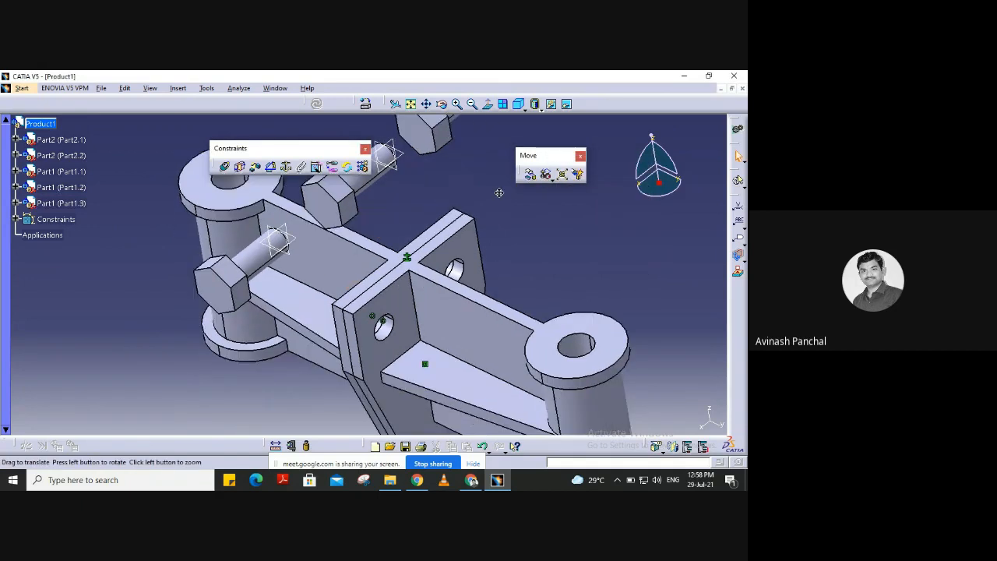
{"action": "left_click", "coordinate": [383, 331]}
{"action": "middle_click_drag", "start_coordinate": [384, 332], "coordinate": [249, 256]}
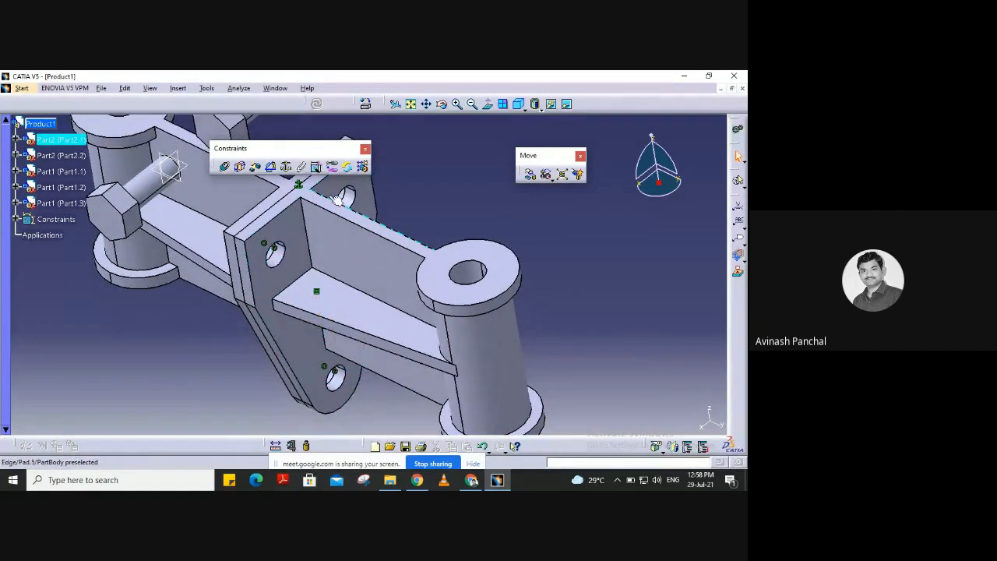
{"action": "middle_click_drag", "start_coordinate": [329, 195], "coordinate": [327, 273]}
{"action": "left_click", "coordinate": [226, 168]}
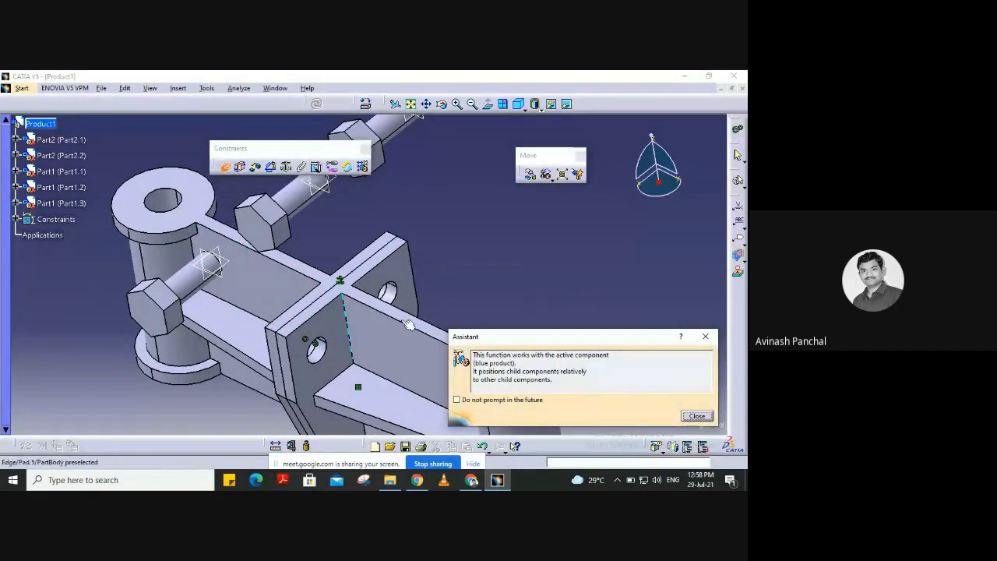
{"action": "left_click", "coordinate": [698, 416]}
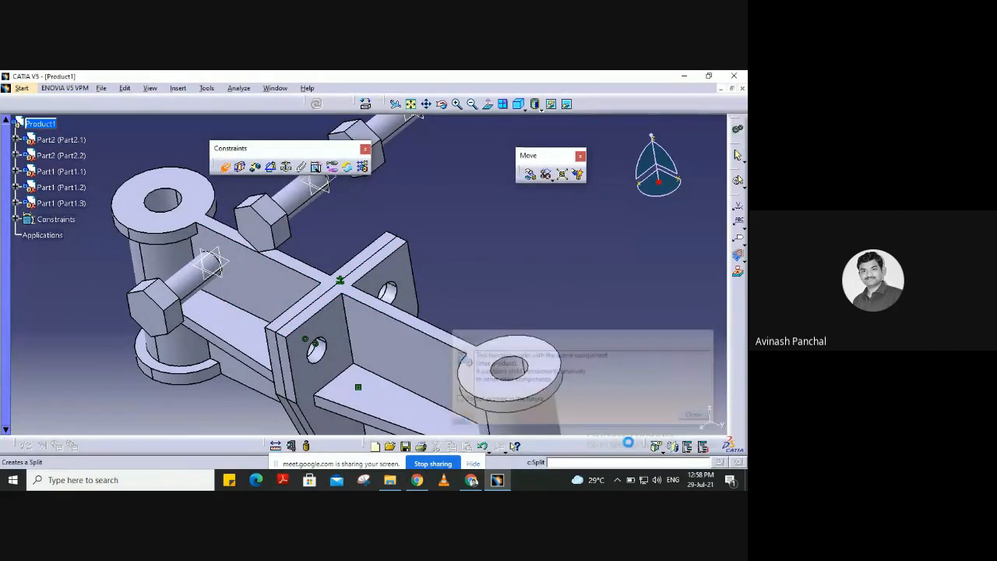
{"action": "left_click", "coordinate": [322, 356]}
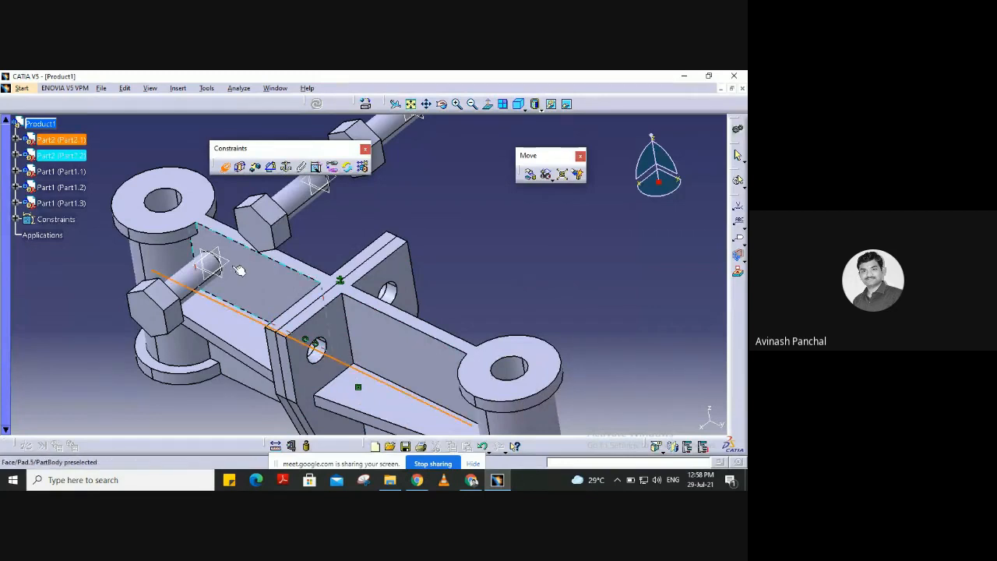
{"action": "left_click", "coordinate": [203, 280]}
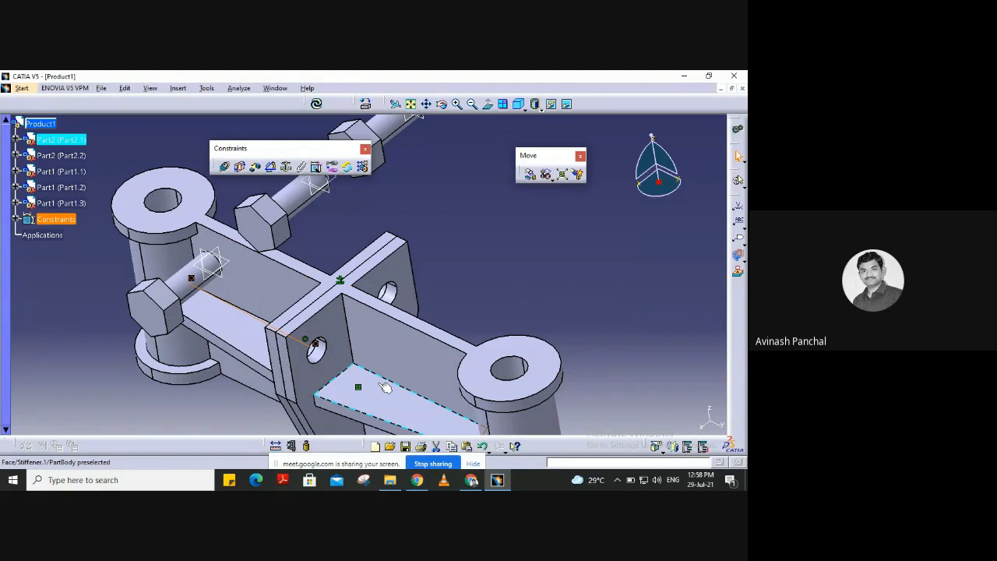
- Add a coincidence constraint between the axis of bolt Part1.2 and the other upper mounting plate hole
{"action": "left_click", "coordinate": [226, 167]}
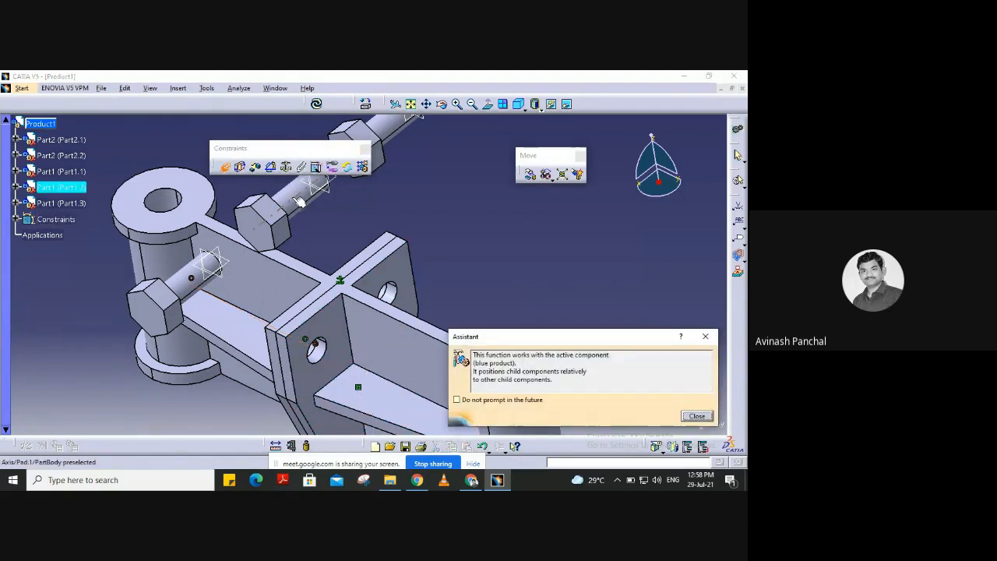
{"action": "left_click", "coordinate": [298, 201]}
{"action": "left_click", "coordinate": [385, 288]}
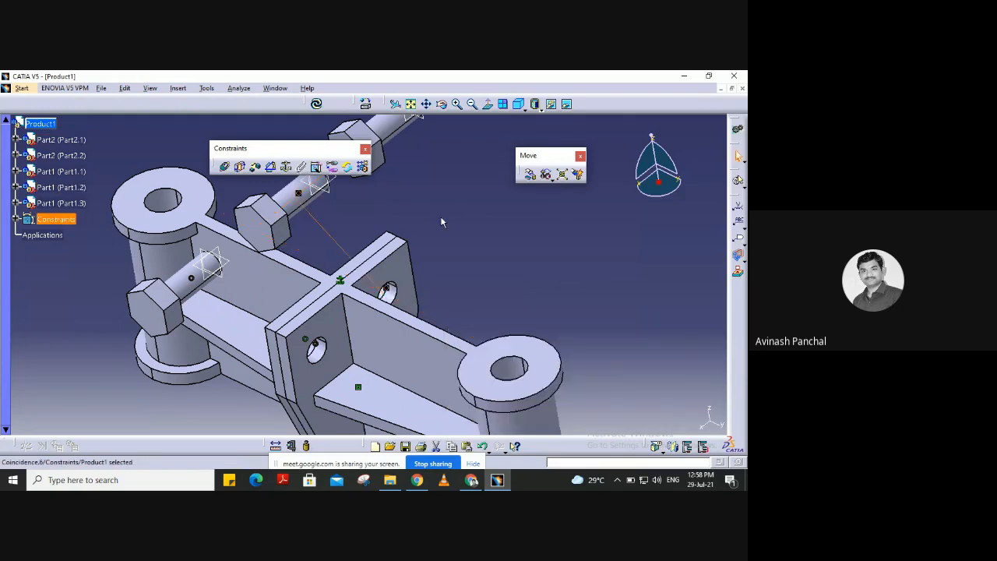
- Add a coincidence constraint between the axis of bolt Part1.3 and the lower mounting plate hole, turning off the assistant prompt
{"action": "middle_click_drag", "start_coordinate": [441, 223], "coordinate": [287, 312]}
{"action": "left_click", "coordinate": [226, 168]}
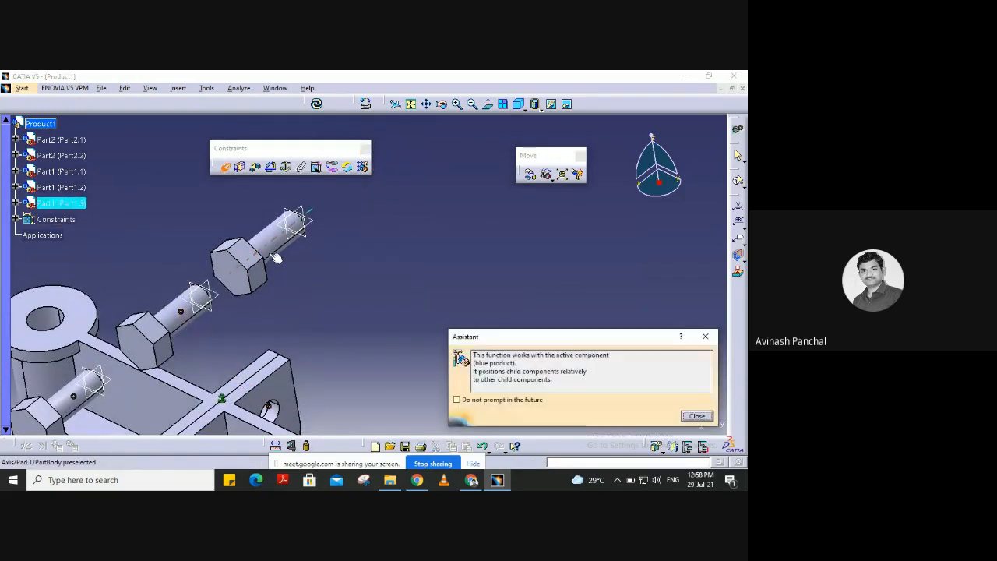
{"action": "left_click", "coordinate": [275, 253]}
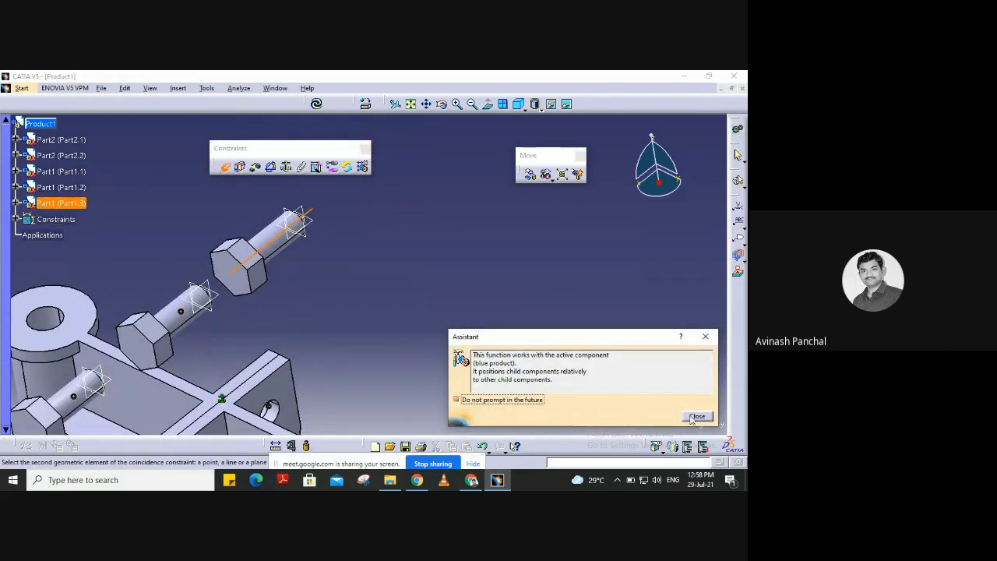
{"action": "middle_click_drag", "start_coordinate": [382, 340], "coordinate": [479, 176]}
{"action": "left_click", "coordinate": [361, 404]}
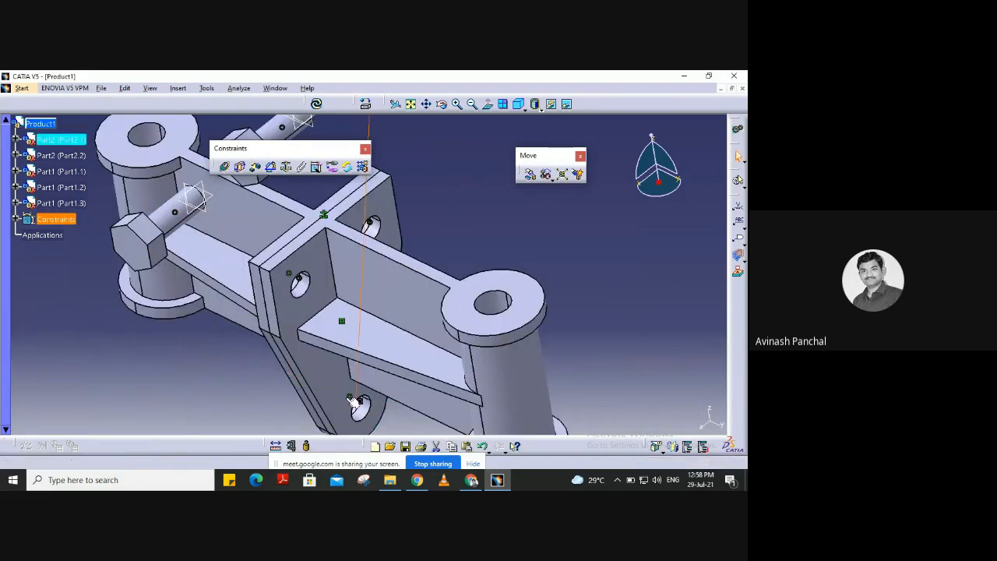
- Dock the Constraints toolbar, update the assembly to align the three bolts with their holes, and check their orientation
{"action": "mouse_move", "coordinate": [288, 321]}
{"action": "middle_mouse_down"}
{"action": "mouse_move", "coordinate": [282, 270]}
{"action": "mouse_move", "coordinate": [305, 313]}
{"action": "middle_mouse_up"}
{"action": "middle_click_drag", "start_coordinate": [357, 260], "coordinate": [293, 339]}
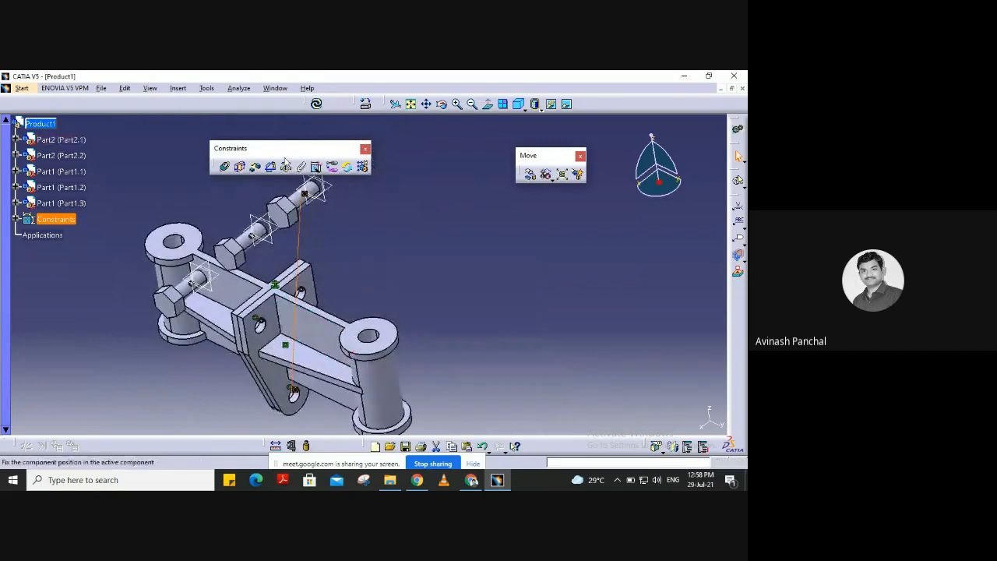
{"action": "left_click_drag", "start_coordinate": [205, 106], "coordinate": [208, 106]}
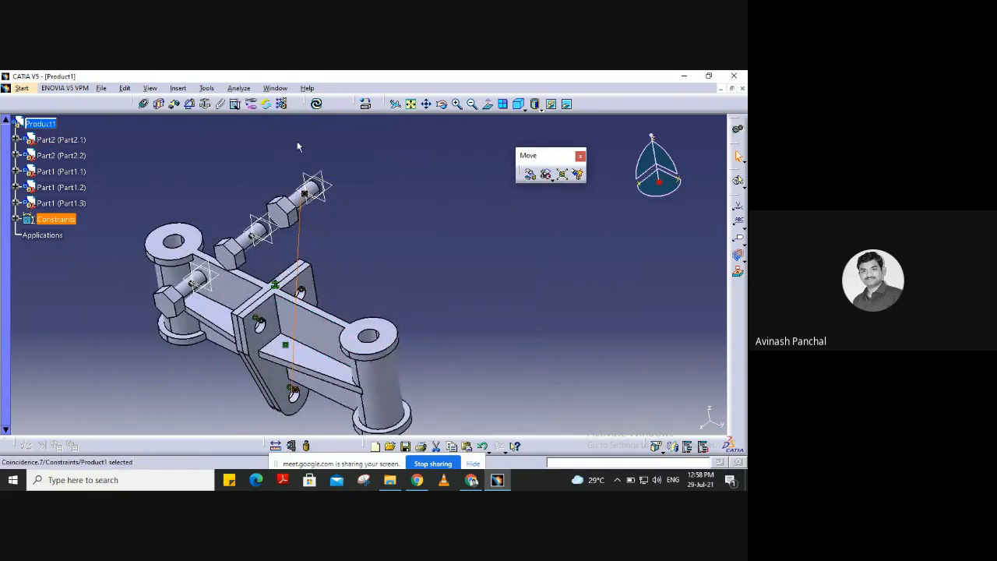
{"action": "left_click", "coordinate": [317, 104]}
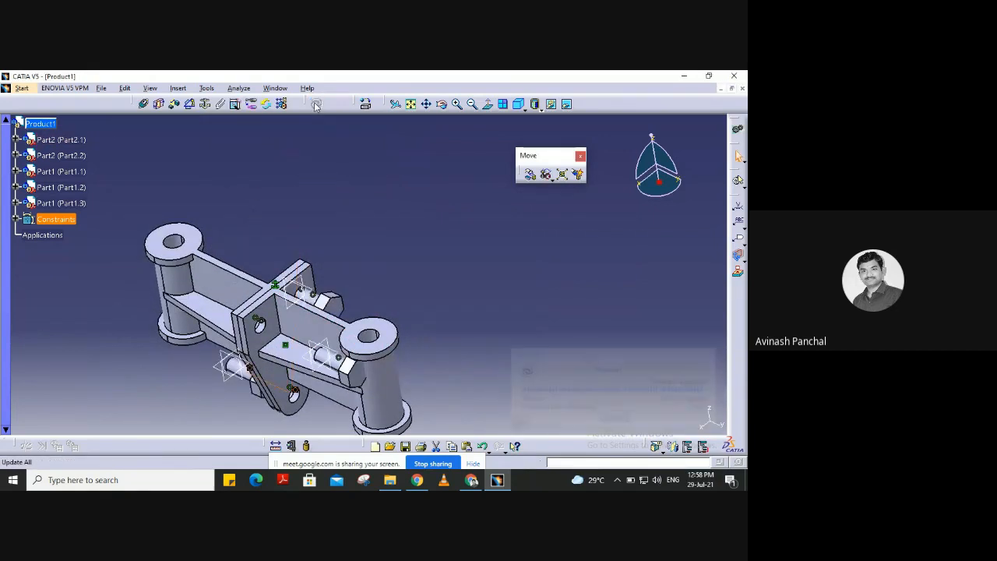
{"action": "middle_click_drag", "start_coordinate": [324, 233], "coordinate": [395, 176]}
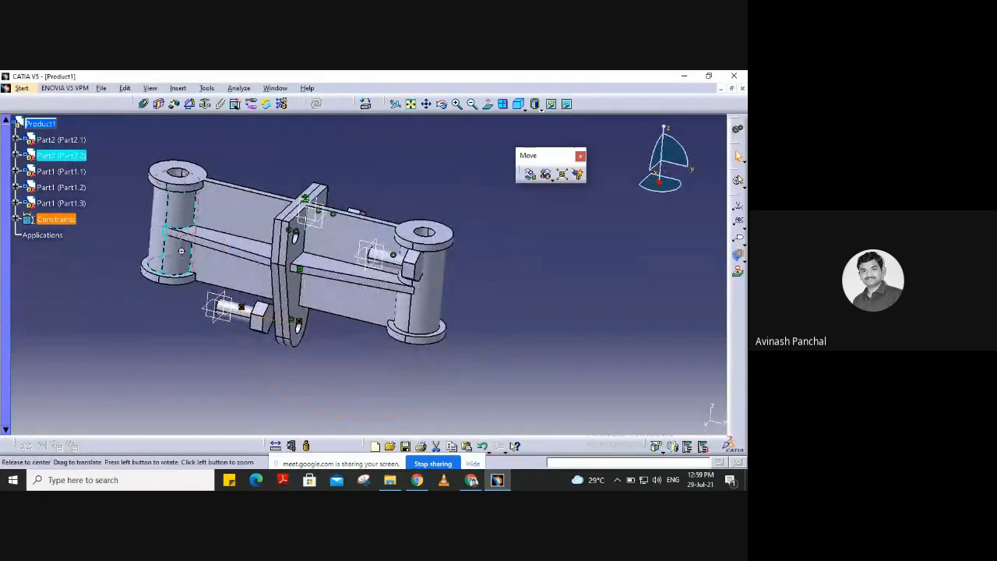
{"action": "middle_click_drag", "start_coordinate": [181, 251], "coordinate": [193, 268]}
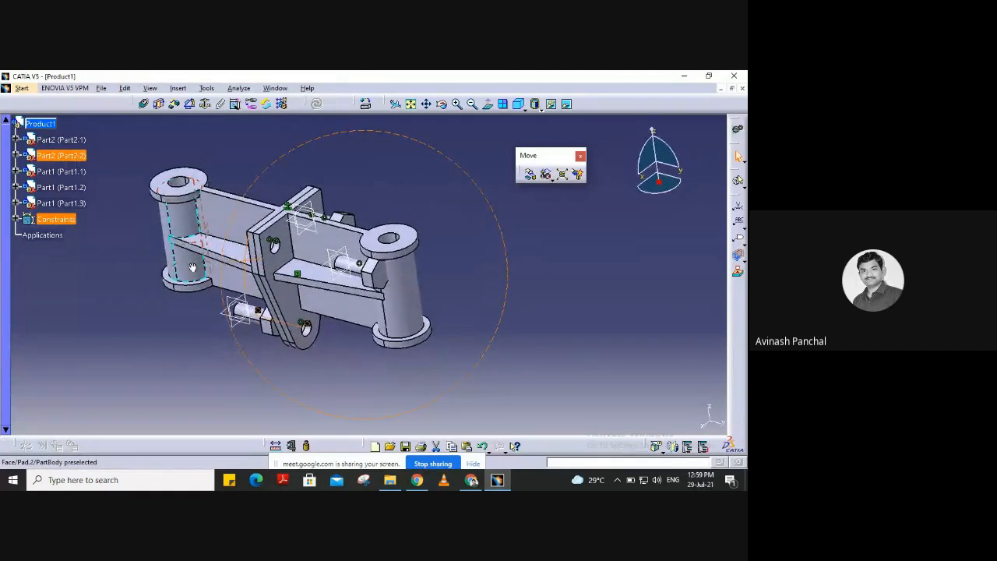
- Add a contact constraint between the outer face of Part2.1's mounting plate and the underside of the nearer upper bolt's head
{"action": "middle_click_drag", "start_coordinate": [305, 265], "coordinate": [303, 185]}
{"action": "middle_click_drag", "start_coordinate": [194, 238], "coordinate": [341, 254]}
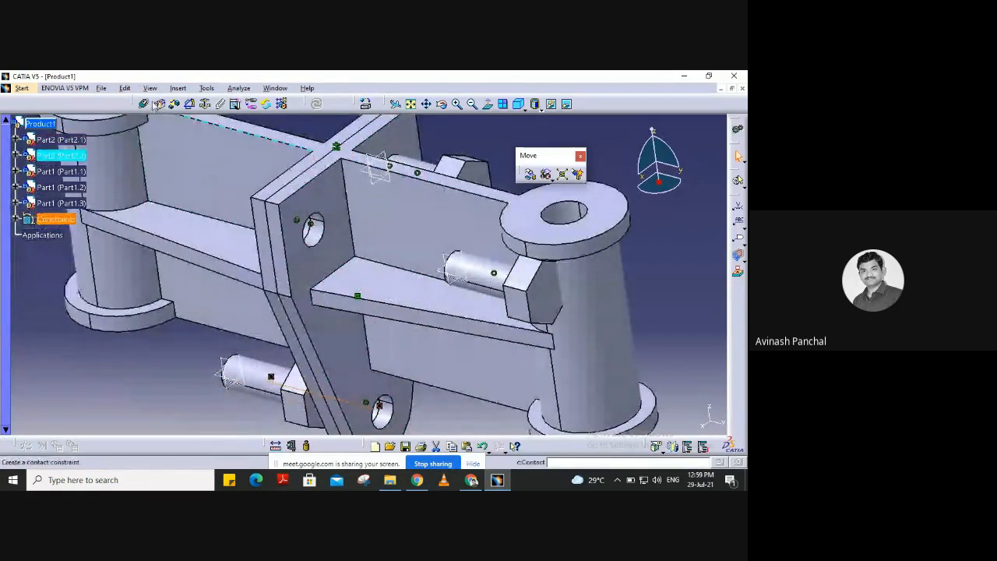
{"action": "left_click", "coordinate": [336, 262]}
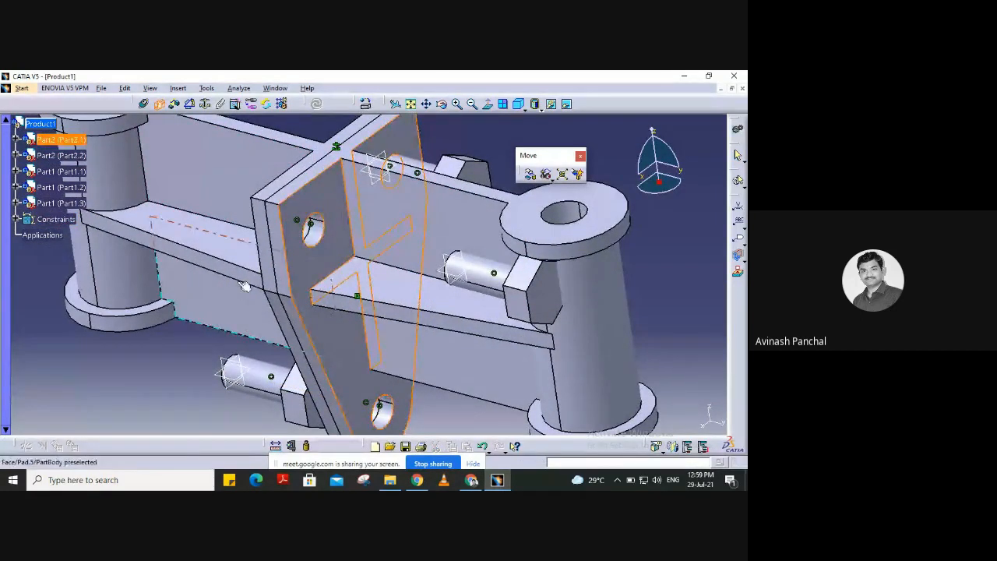
{"action": "middle_click_drag", "start_coordinate": [243, 286], "coordinate": [583, 299]}
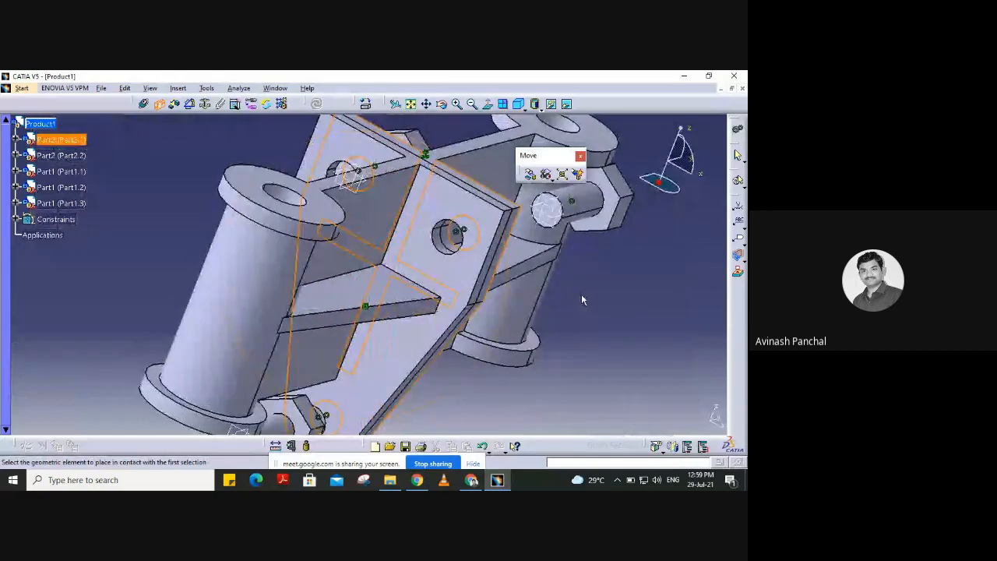
{"action": "left_click", "coordinate": [615, 218]}
- Add a contact constraint between the same mounting plate face and the underside of the other upper bolt's head
{"action": "middle_click_drag", "start_coordinate": [530, 284], "coordinate": [152, 148]}
{"action": "left_click", "coordinate": [158, 104]}
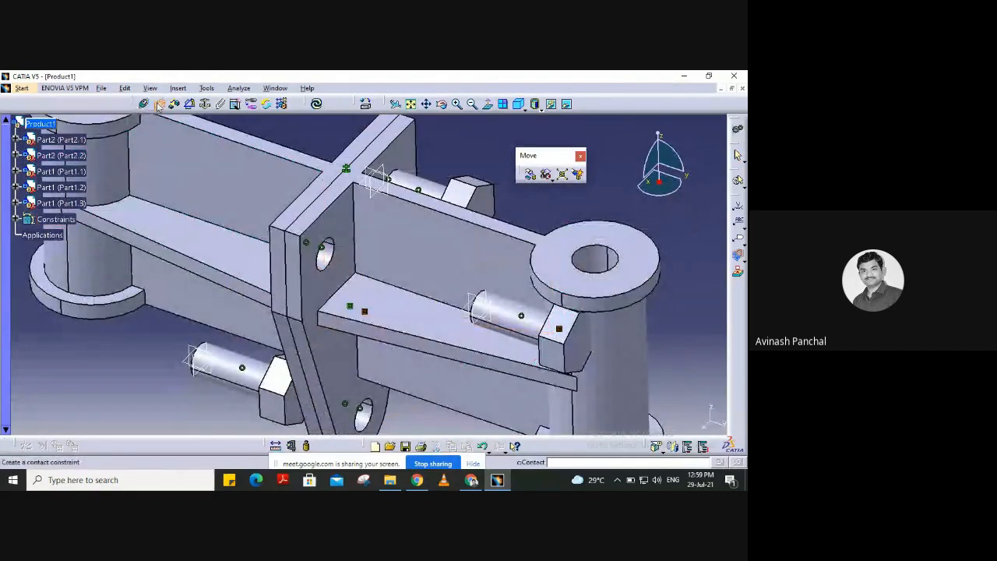
{"action": "left_click", "coordinate": [332, 195]}
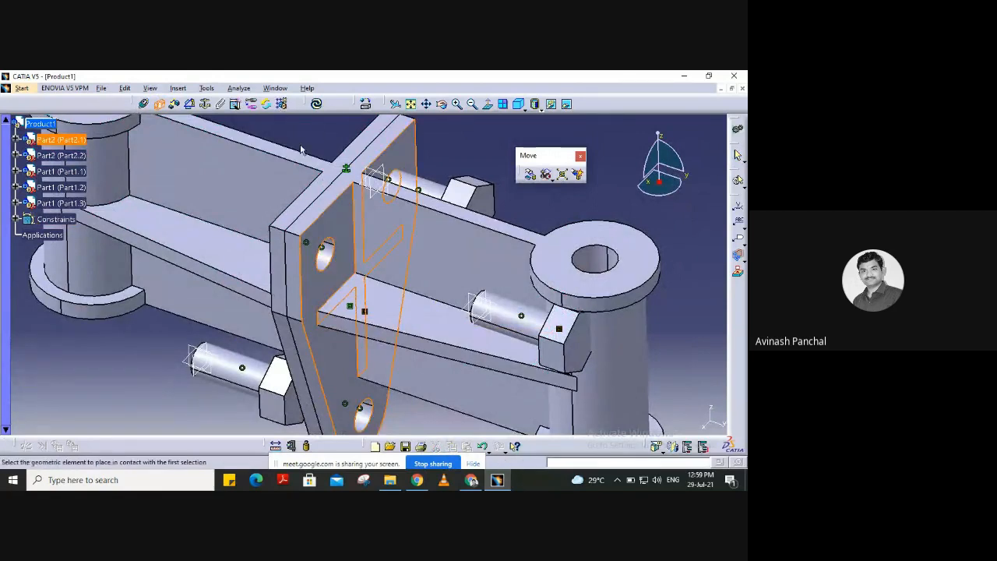
{"action": "middle_click", "coordinate": [282, 142]}
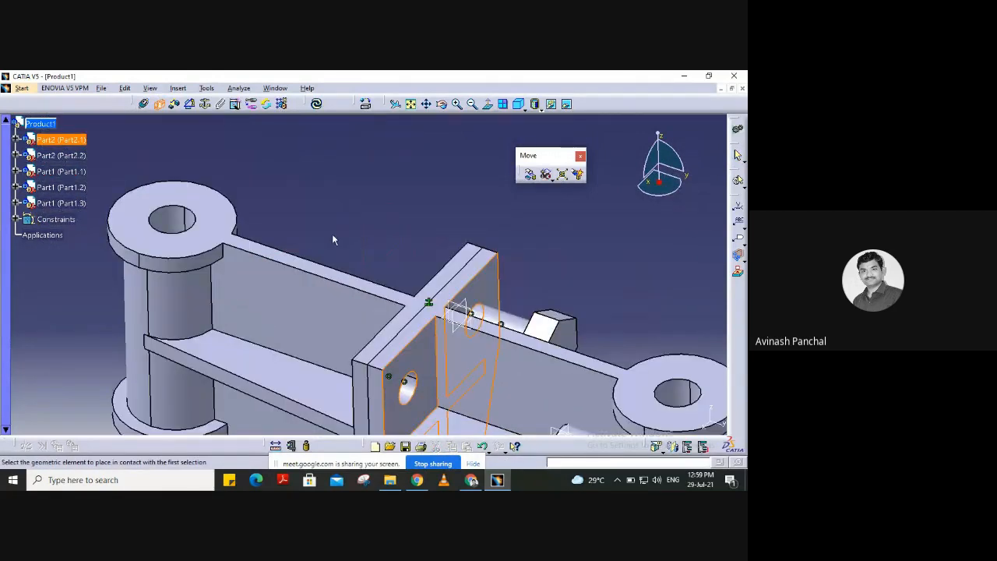
{"action": "middle_click_drag", "start_coordinate": [332, 240], "coordinate": [369, 378]}
{"action": "left_click", "coordinate": [288, 201]}
- Add a contact constraint between the mounting plate face and the underside of the lower bolt's head
{"action": "middle_click_drag", "start_coordinate": [289, 272], "coordinate": [355, 324]}
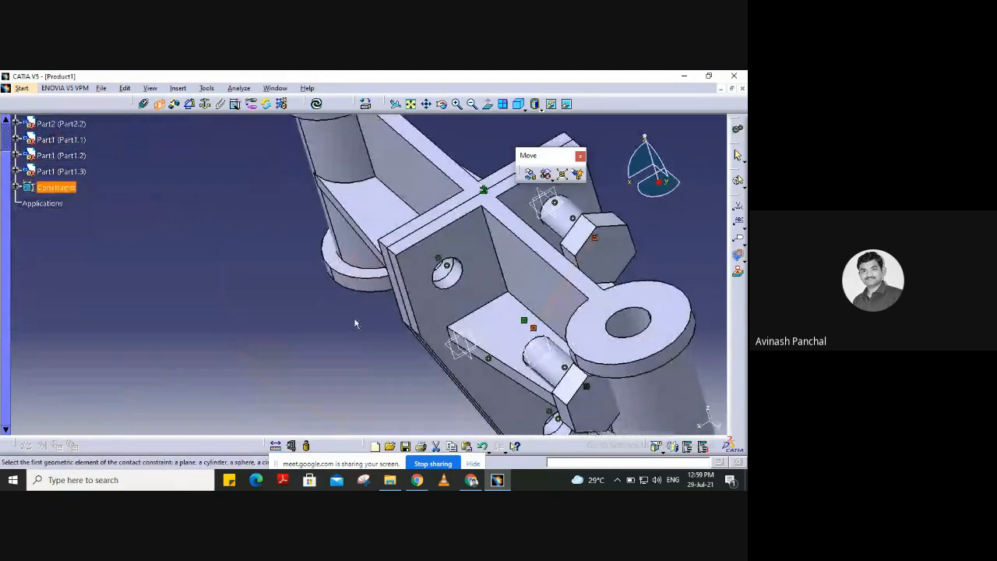
{"action": "left_click", "coordinate": [414, 335]}
{"action": "middle_click_drag", "start_coordinate": [256, 284], "coordinate": [340, 314]}
{"action": "left_click", "coordinate": [344, 328]}
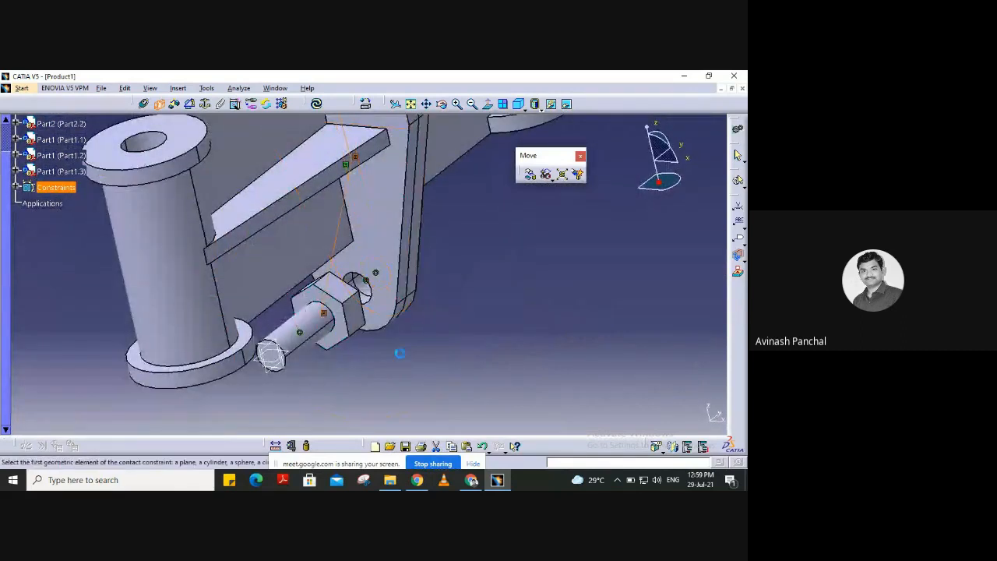
- Update the assembly to seat the three bolt heads against the mounting plate
{"action": "middle_click_drag", "start_coordinate": [483, 226], "coordinate": [511, 308]}
{"action": "middle_click_drag", "start_coordinate": [358, 217], "coordinate": [333, 105]}
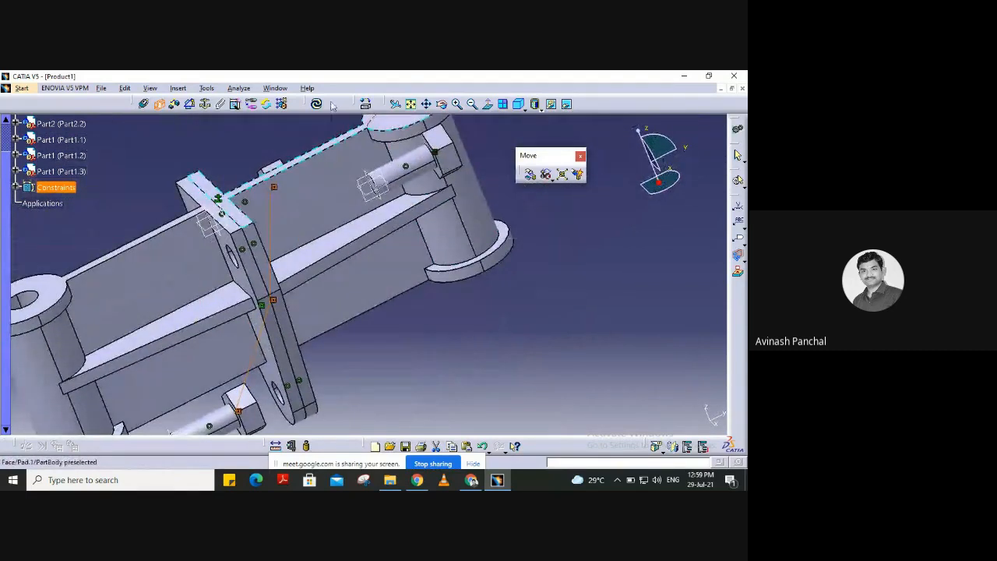
{"action": "left_click", "coordinate": [316, 105]}
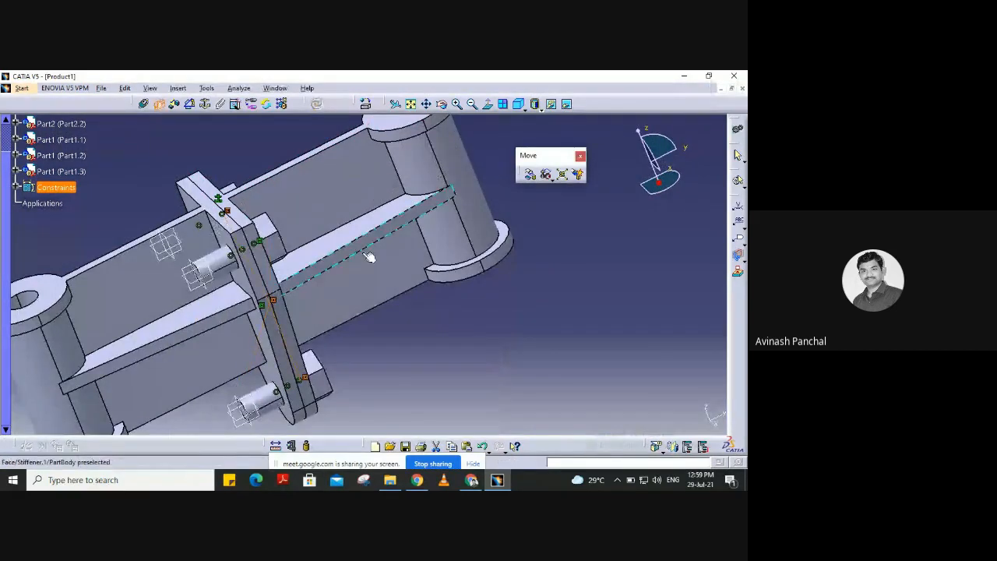
- Examine the seating of the three bolts in the joined mounting plates from several sides
{"action": "middle_click_drag", "start_coordinate": [388, 270], "coordinate": [187, 385]}
{"action": "middle_click_drag", "start_coordinate": [173, 332], "coordinate": [590, 226]}
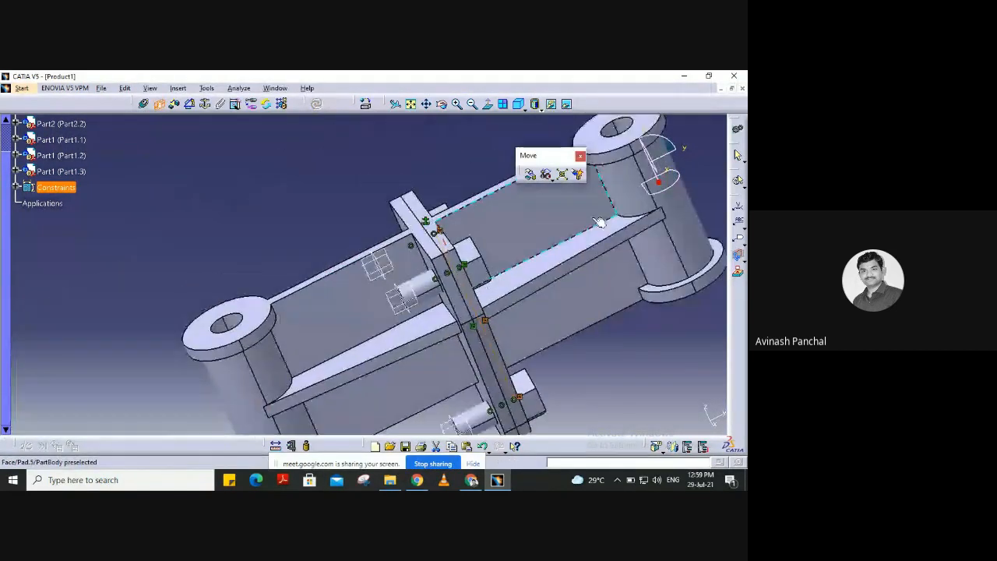
{"action": "middle_click_drag", "start_coordinate": [170, 315], "coordinate": [109, 164]}
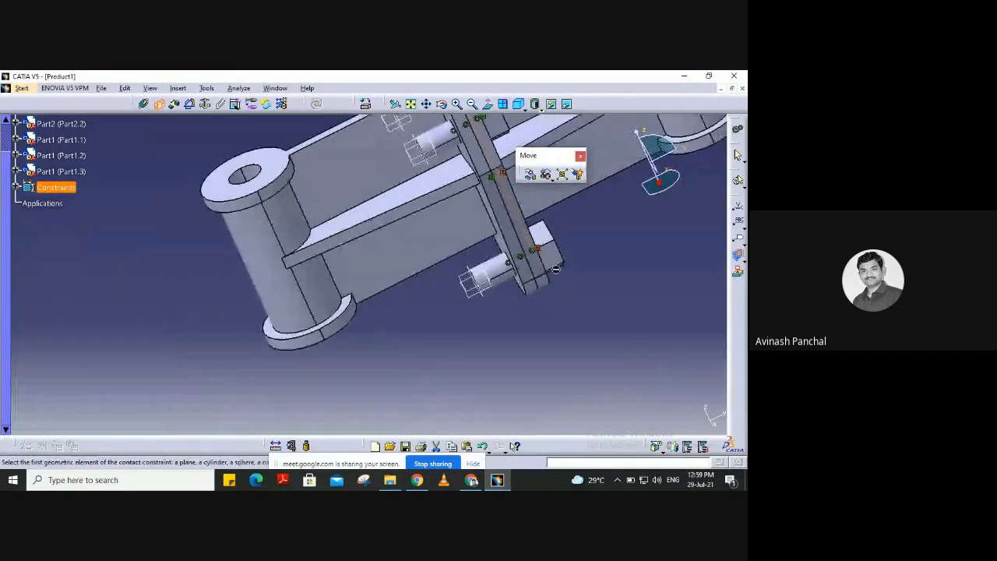
{"action": "middle_click_drag", "start_coordinate": [554, 269], "coordinate": [416, 215]}
{"action": "middle_click_drag", "start_coordinate": [529, 289], "coordinate": [390, 222]}
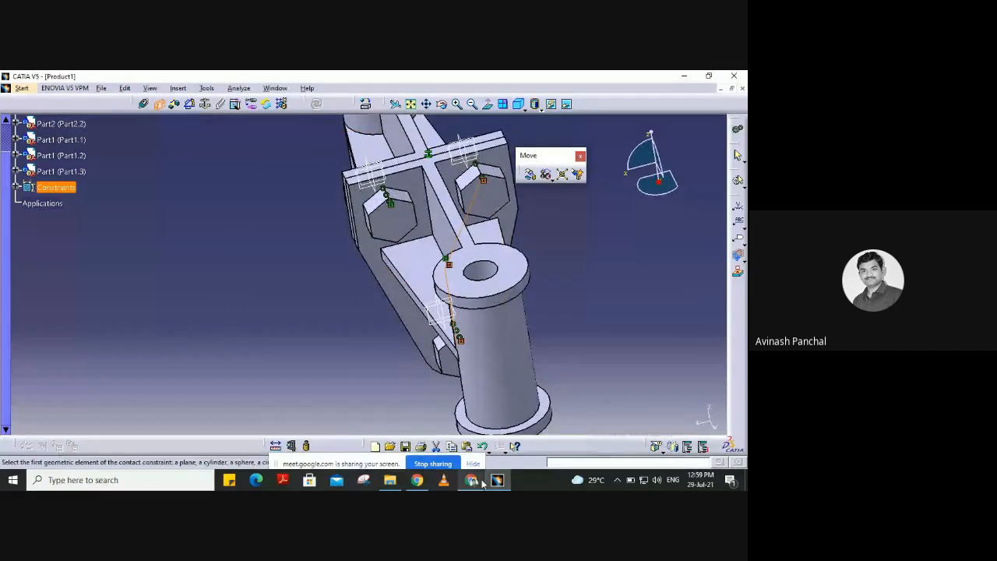
{"action": "mouse_move", "coordinate": [473, 483]}
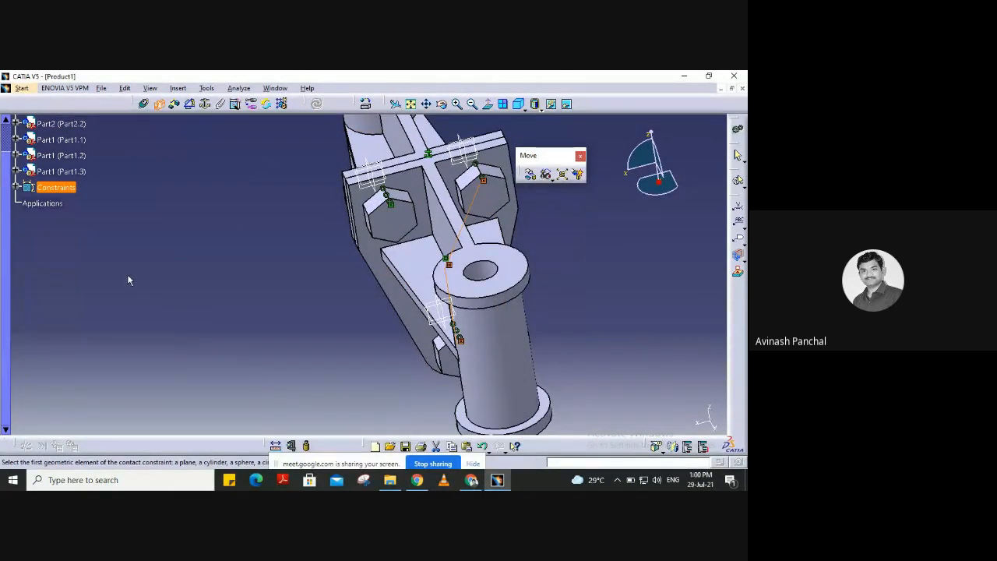
{"action": "middle_click_drag", "start_coordinate": [127, 278], "coordinate": [259, 291]}
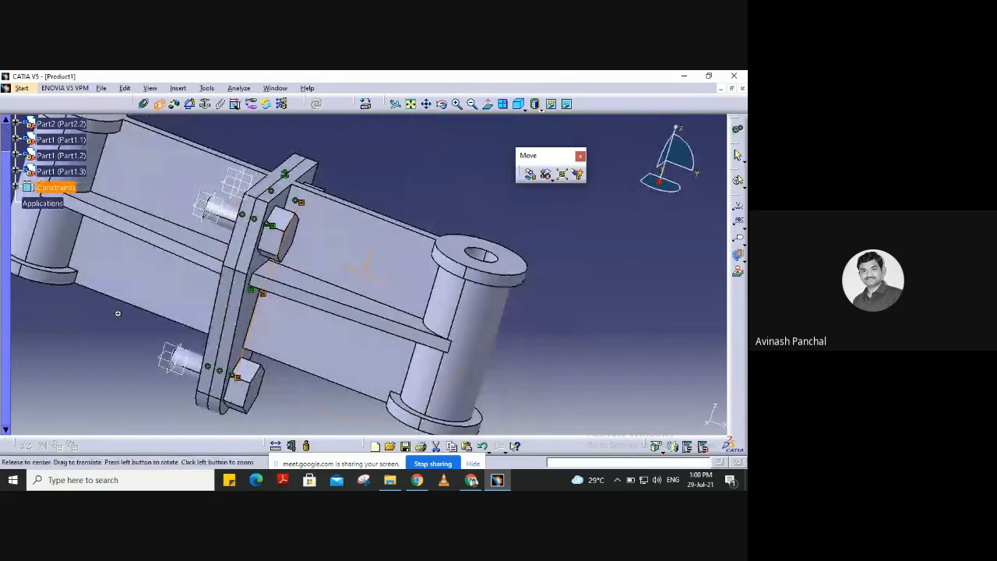
{"action": "middle_click_drag", "start_coordinate": [116, 312], "coordinate": [224, 331]}
{"action": "middle_click_drag", "start_coordinate": [329, 194], "coordinate": [199, 198]}
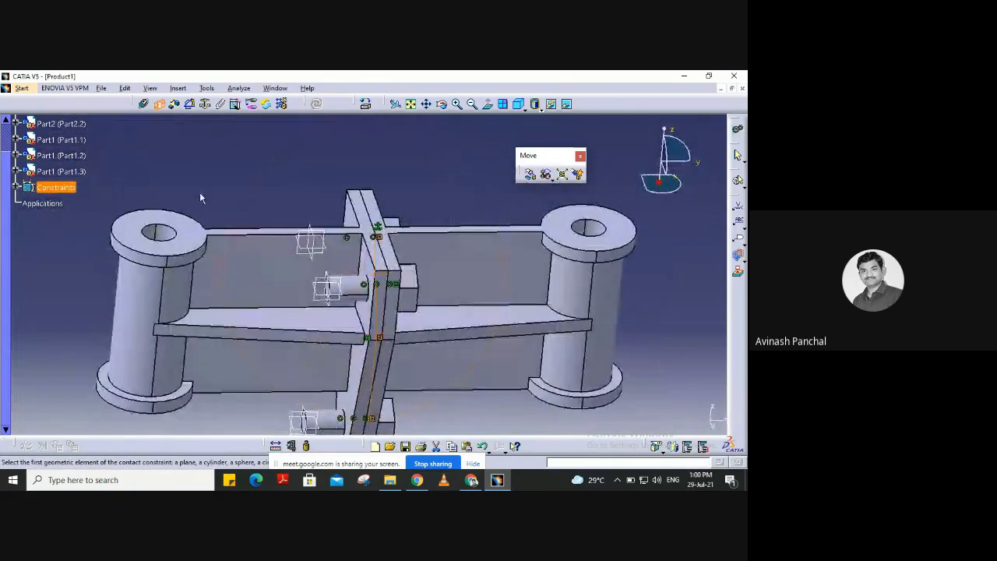
- Insert the NUT part from the FE WORKSHOP GHR folder into Product1 as an existing component
{"action": "left_click", "coordinate": [177, 88]}
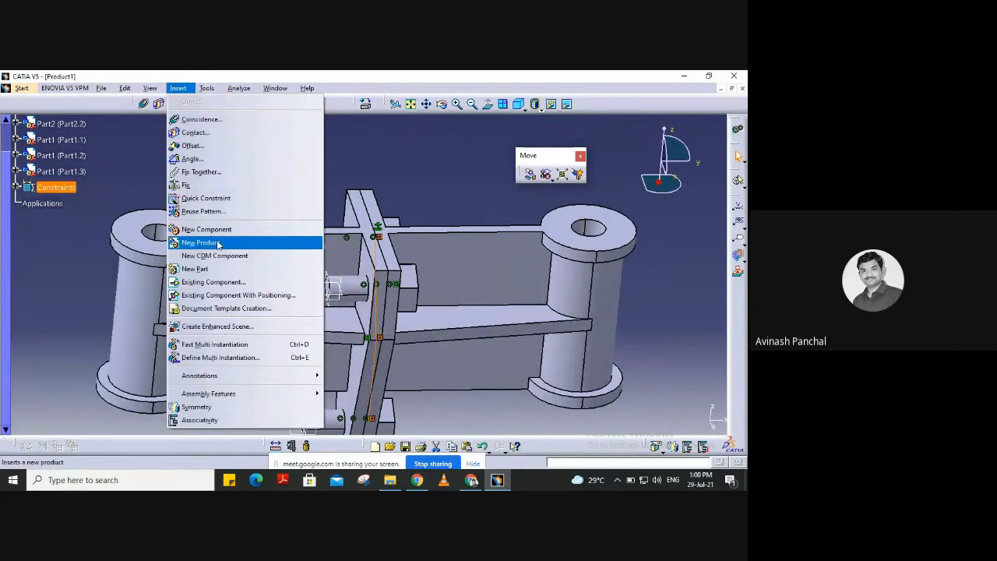
{"action": "left_click", "coordinate": [214, 295]}
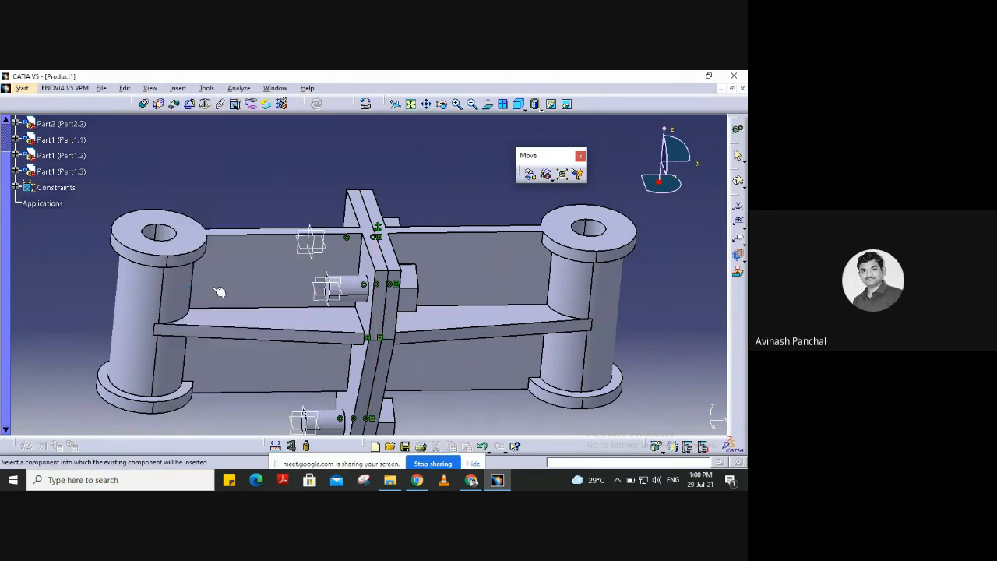
{"action": "scroll", "coordinate": [40, 127], "scroll_direction": "up", "scroll_amount": 2}
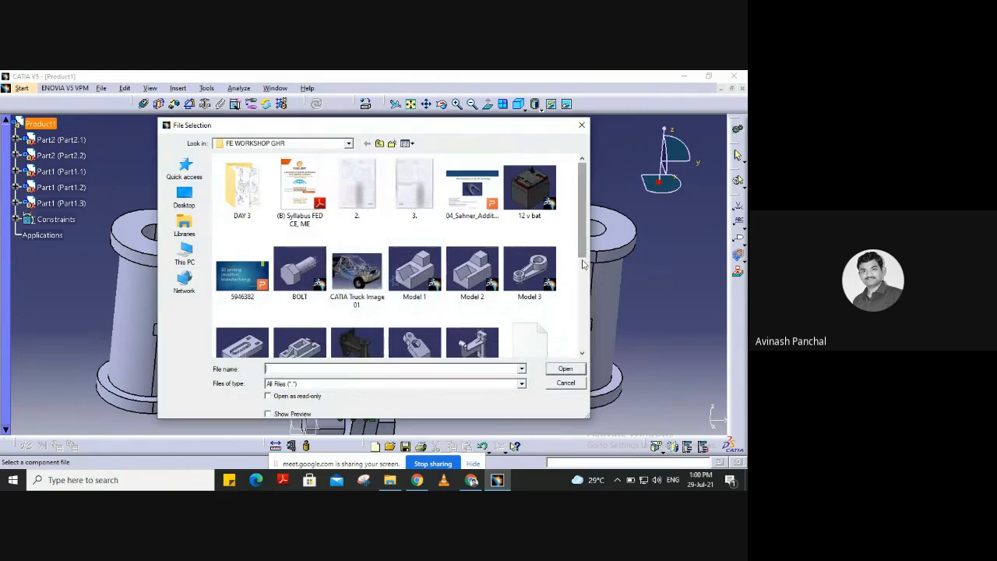
{"action": "scroll", "coordinate": [583, 265], "scroll_direction": "down", "scroll_amount": 1}
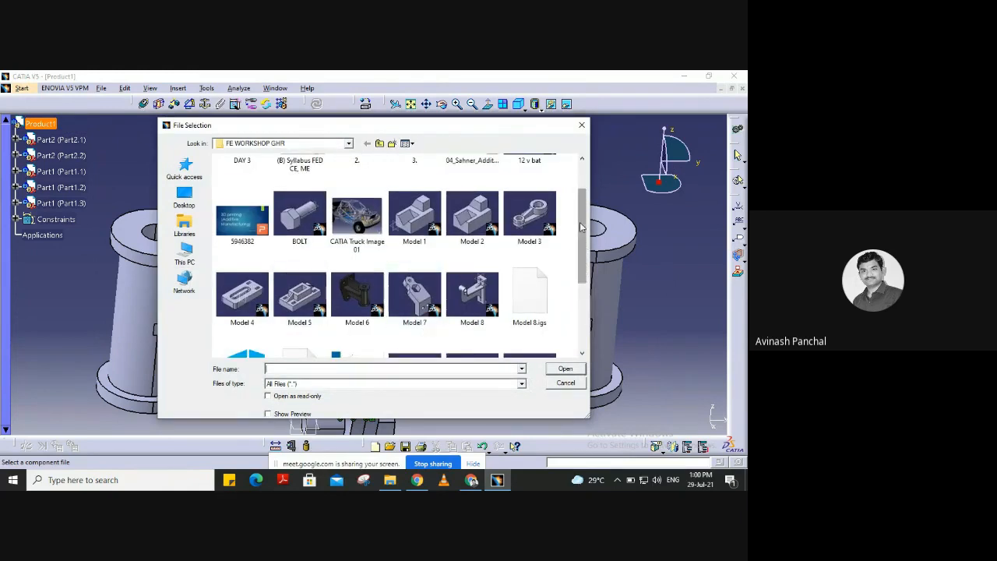
{"action": "scroll", "coordinate": [581, 226], "scroll_direction": "down", "scroll_amount": 1}
{"action": "left_click", "coordinate": [469, 311]}
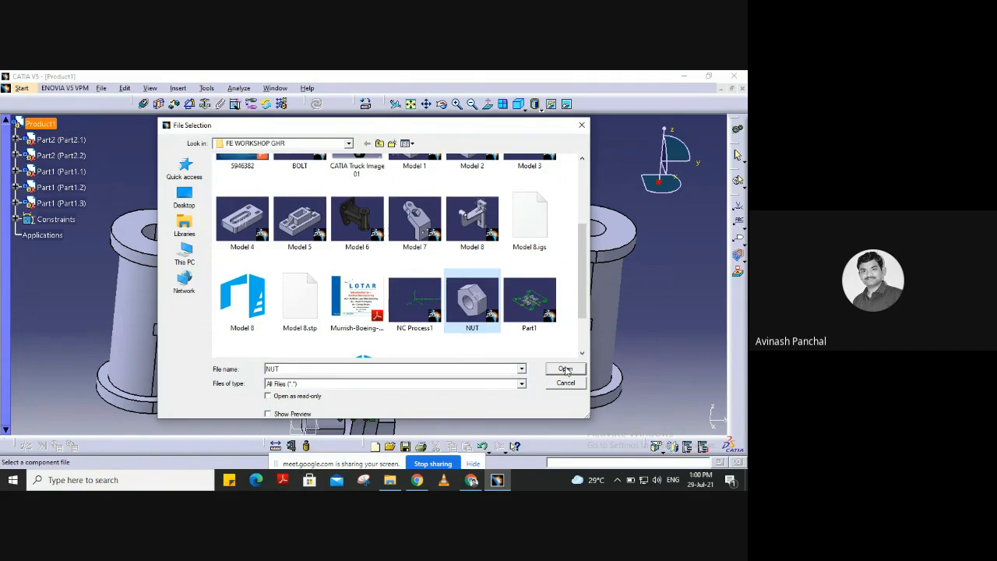
{"action": "left_click", "coordinate": [566, 369]}
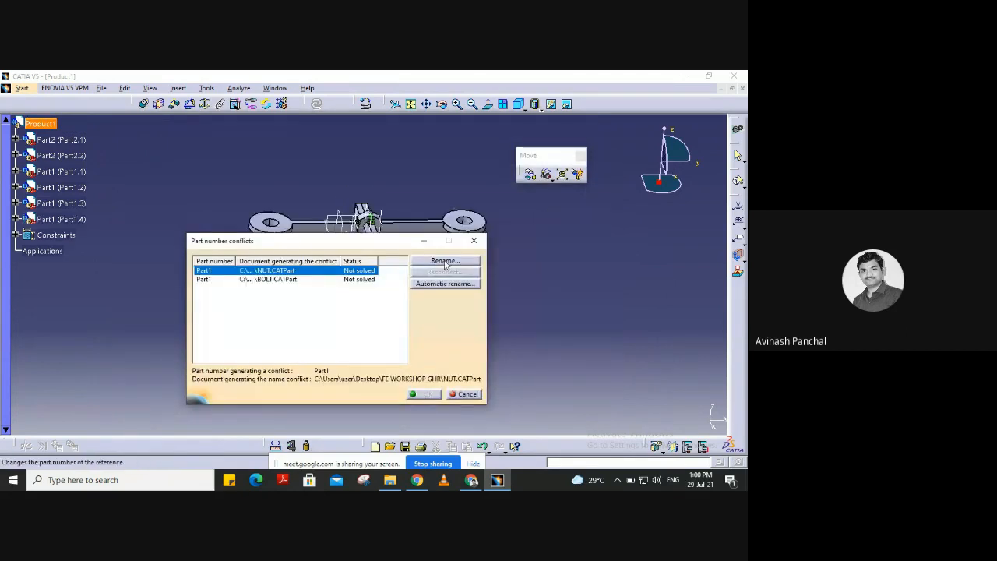
- Resolve the part number conflict by renaming the nut's part number to NUT1
{"action": "left_click_drag", "start_coordinate": [401, 250], "coordinate": [403, 192]}
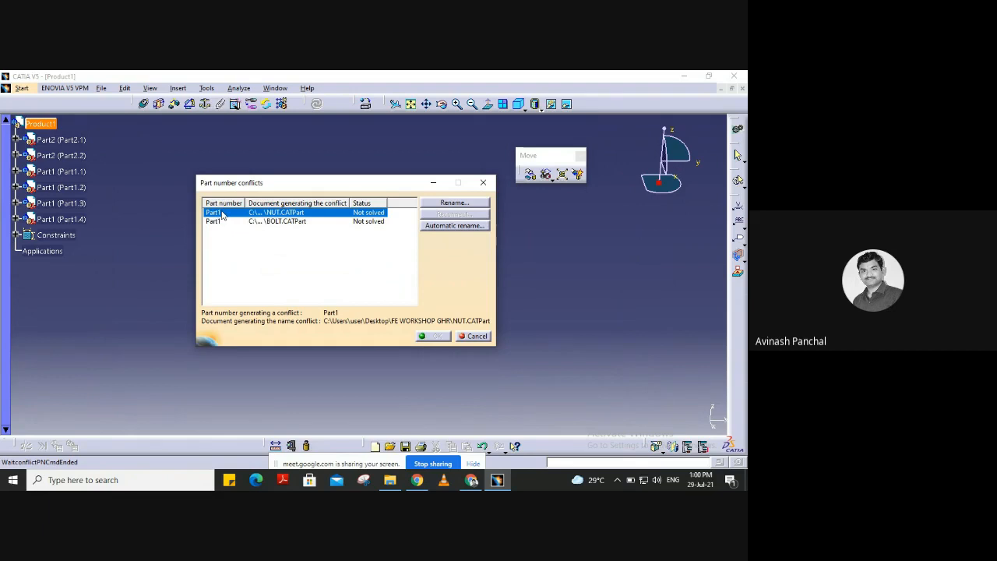
{"action": "left_click", "coordinate": [456, 204]}
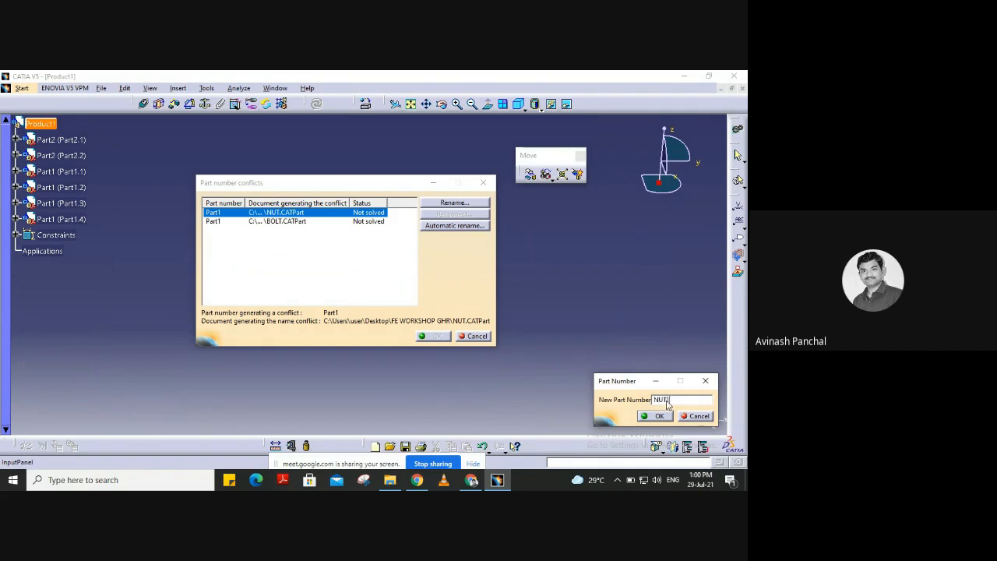
{"action": "left_click", "coordinate": [655, 416]}
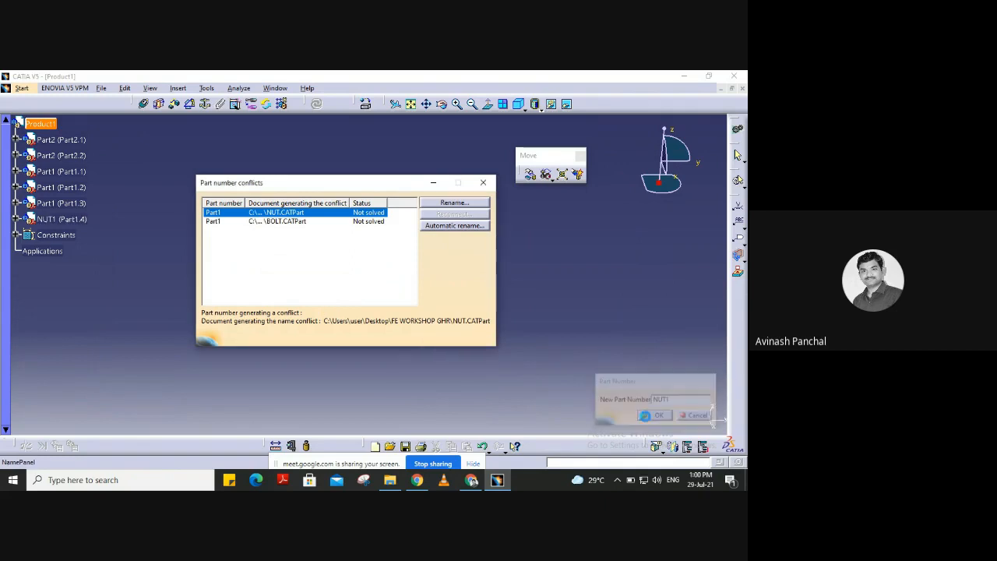
{"action": "left_click", "coordinate": [428, 336]}
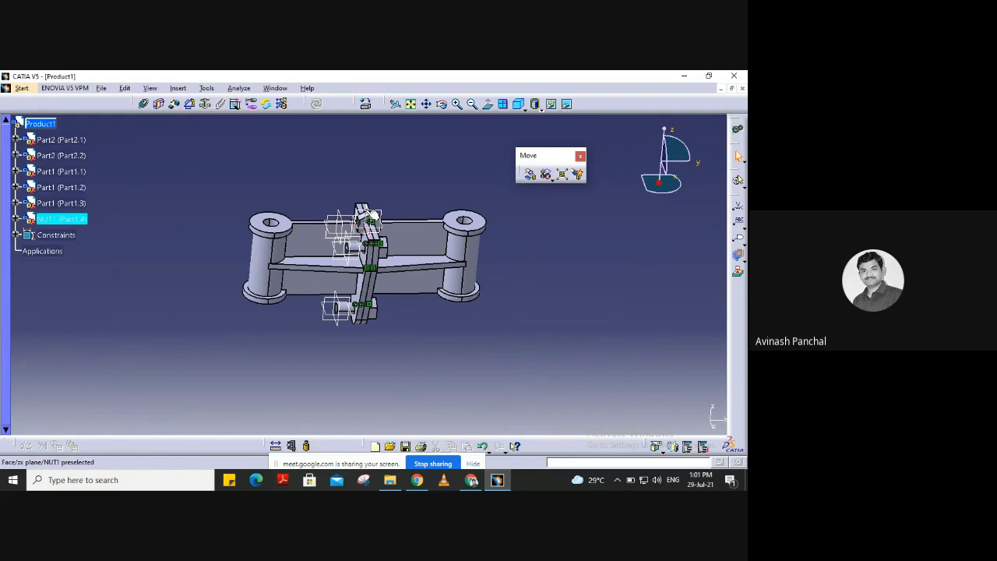
- Move the nut up along the Z axis until it is clear above the mounting plates
{"action": "left_click", "coordinate": [382, 225]}
{"action": "middle_click_drag", "start_coordinate": [382, 224], "coordinate": [416, 248]}
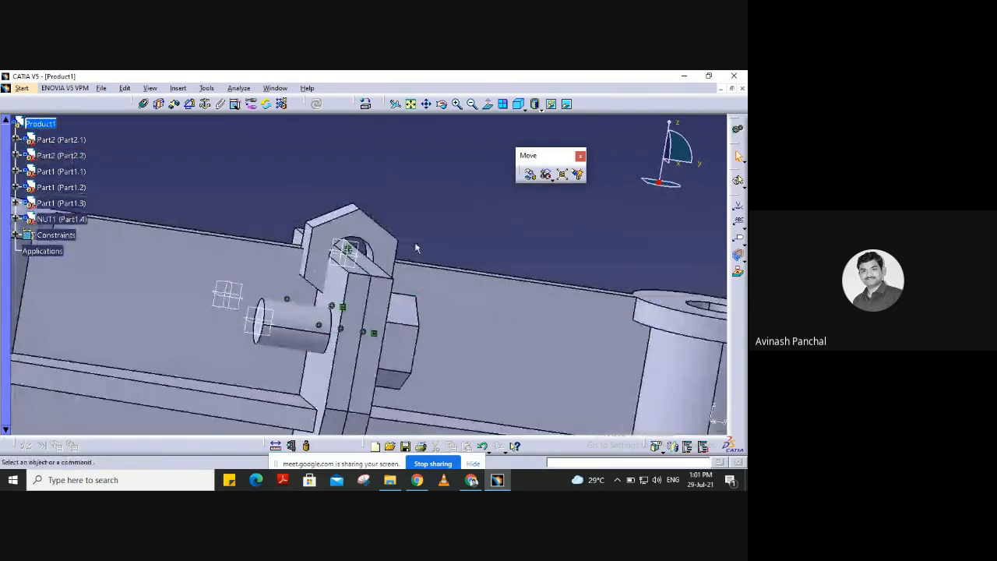
{"action": "left_click", "coordinate": [530, 174]}
{"action": "left_click", "coordinate": [615, 193]}
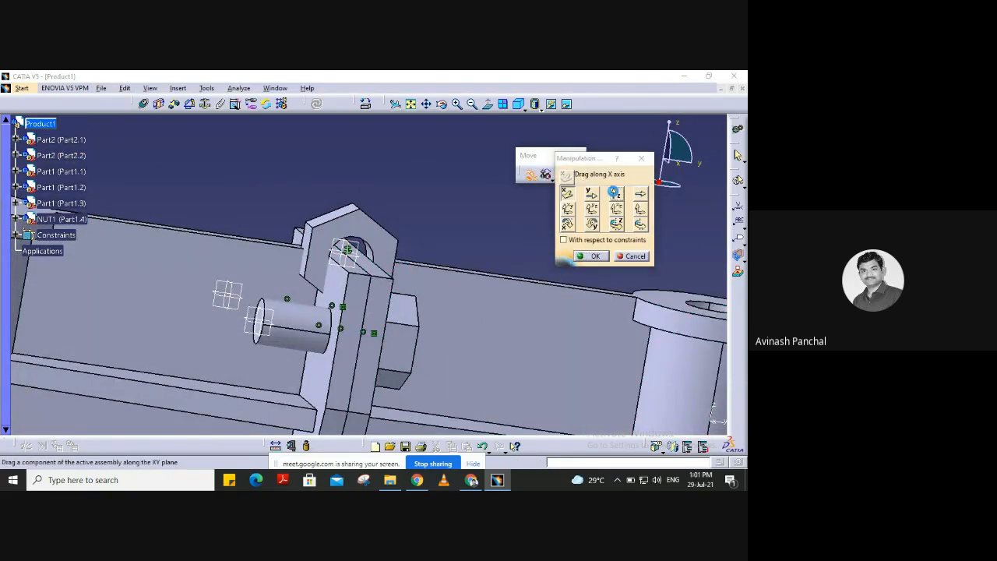
{"action": "left_click_drag", "start_coordinate": [347, 249], "coordinate": [457, 198]}
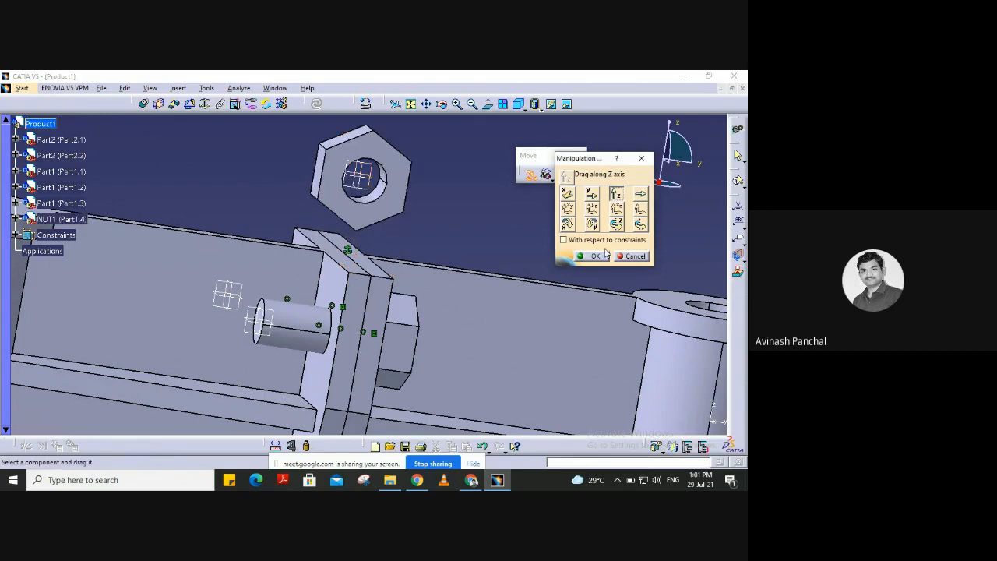
{"action": "left_click", "coordinate": [596, 258]}
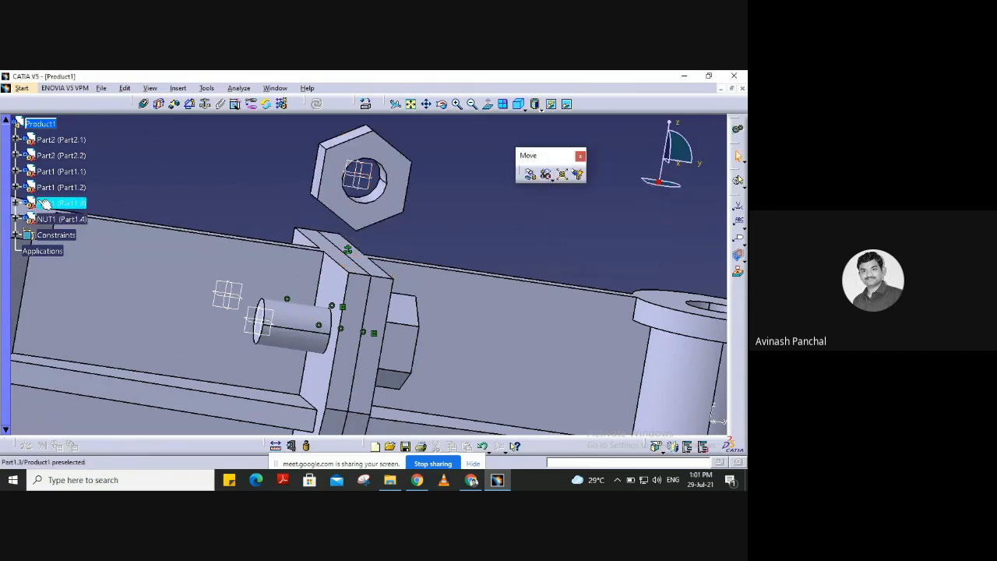
- Add a coincidence constraint between the nut's hole axis and the nearer upper bolt's axis, and update the assembly
{"action": "left_click", "coordinate": [144, 104]}
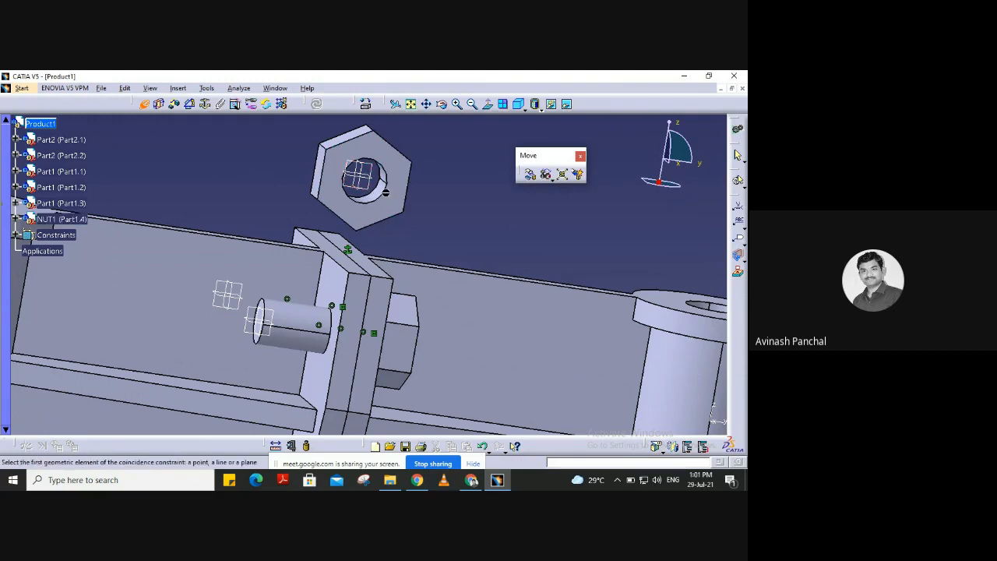
{"action": "left_click", "coordinate": [383, 193]}
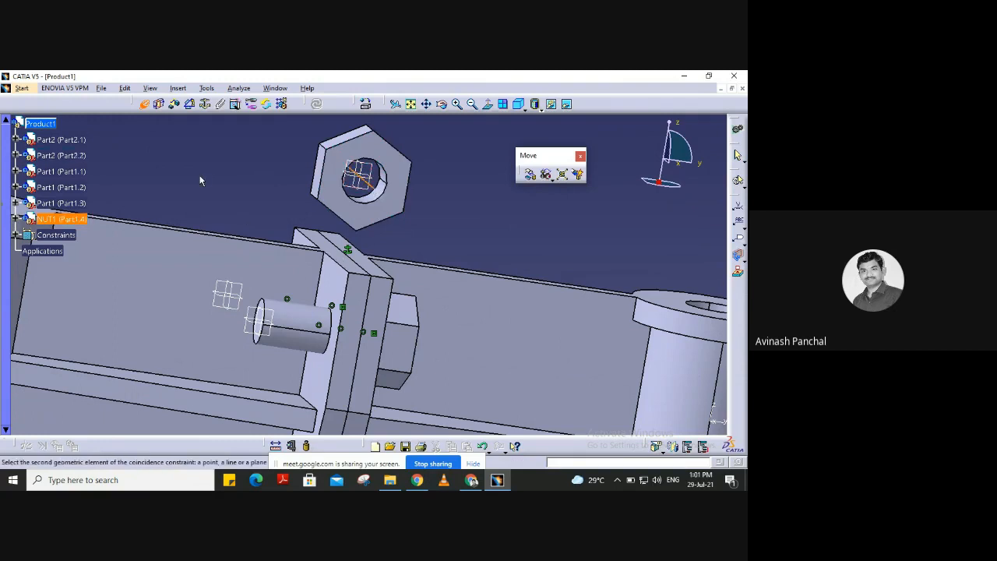
{"action": "left_click", "coordinate": [367, 370]}
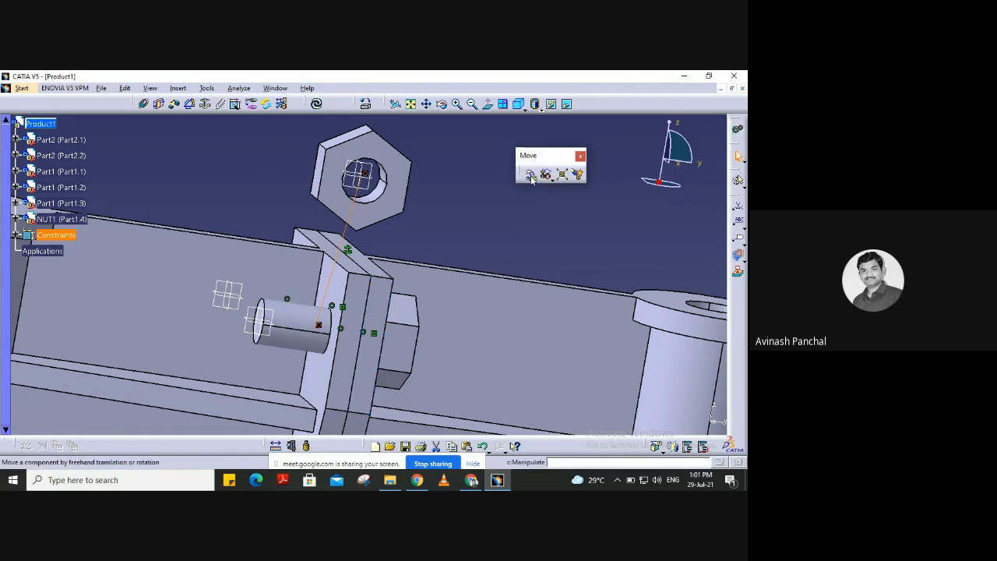
{"action": "left_click", "coordinate": [315, 104]}
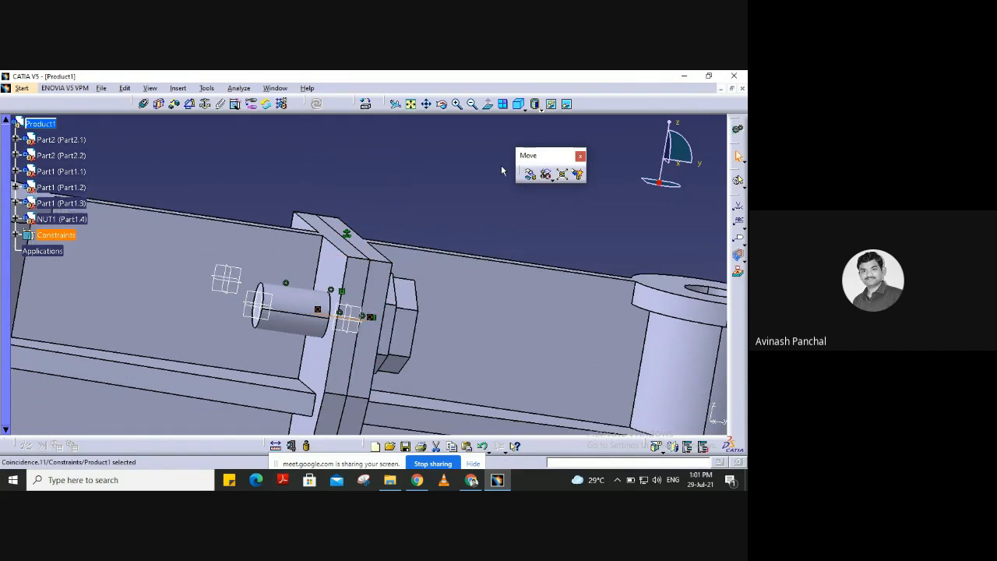
- Move the nut along the Y axis away from the bolt head, and up along the Z axis clear of the brackets
{"action": "left_click", "coordinate": [530, 175]}
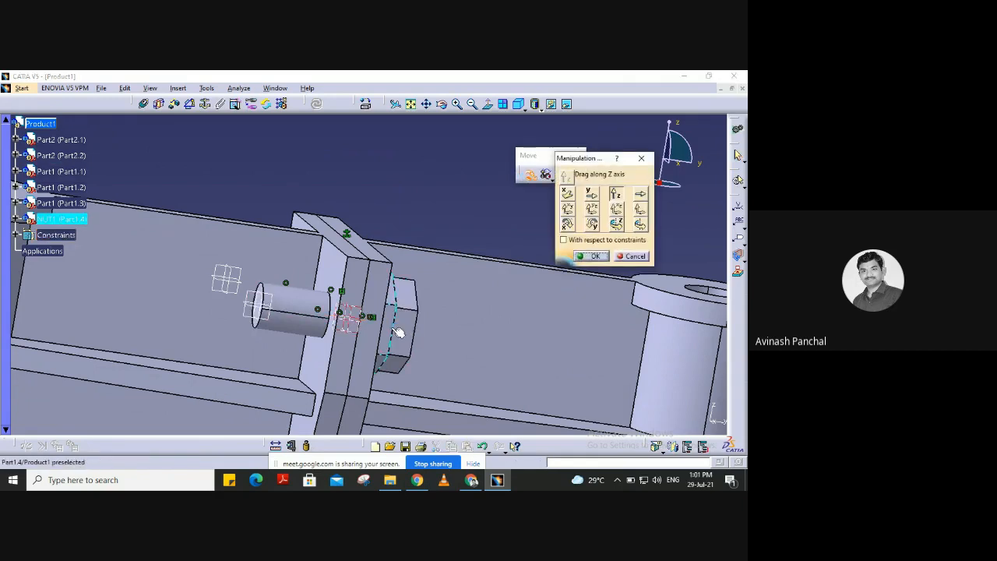
{"action": "left_click_drag", "start_coordinate": [397, 332], "coordinate": [430, 337]}
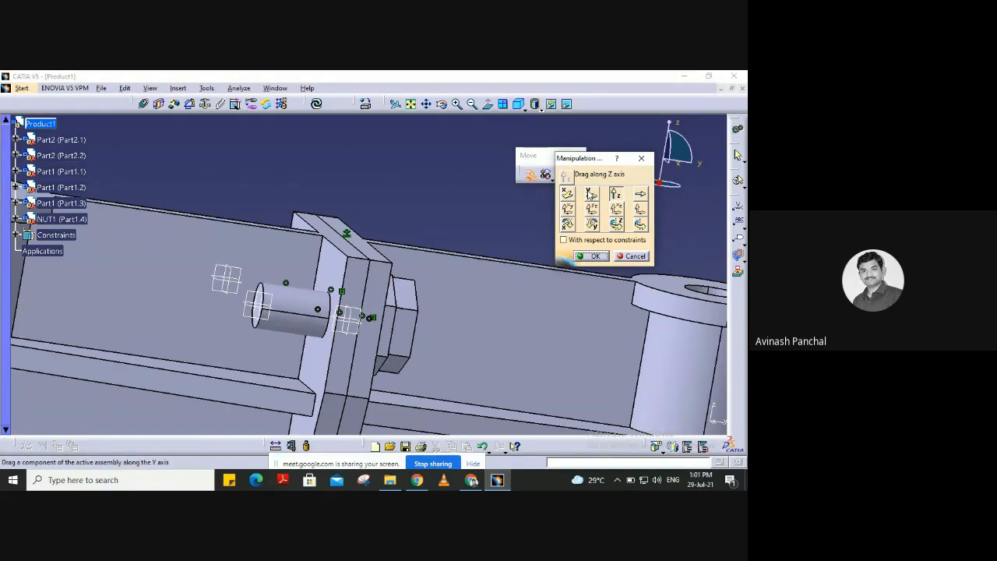
{"action": "left_click", "coordinate": [592, 193]}
{"action": "left_click_drag", "start_coordinate": [416, 327], "coordinate": [556, 343]}
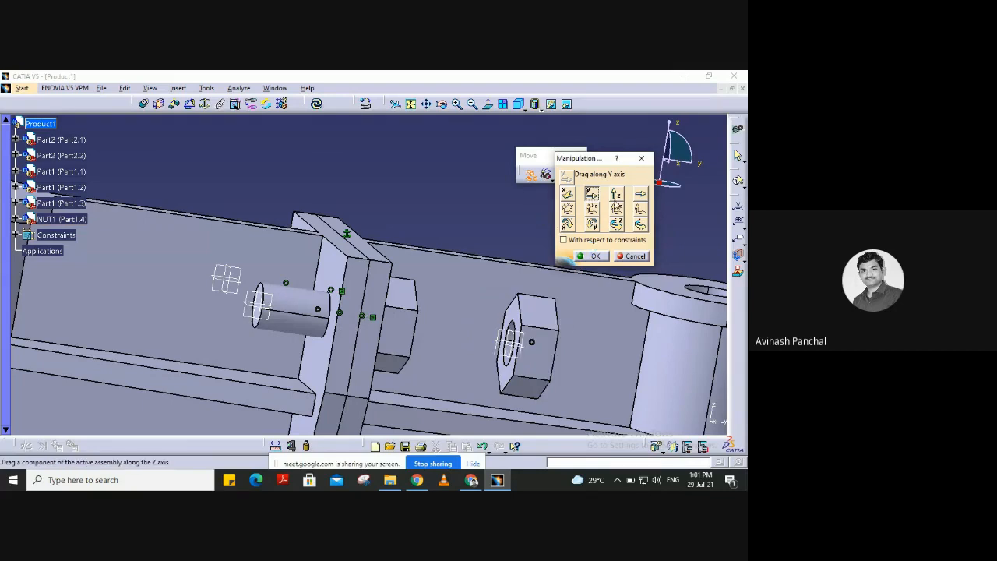
{"action": "left_click", "coordinate": [616, 193]}
{"action": "left_click_drag", "start_coordinate": [533, 345], "coordinate": [539, 150]}
{"action": "middle_click_drag", "start_coordinate": [468, 226], "coordinate": [351, 234]}
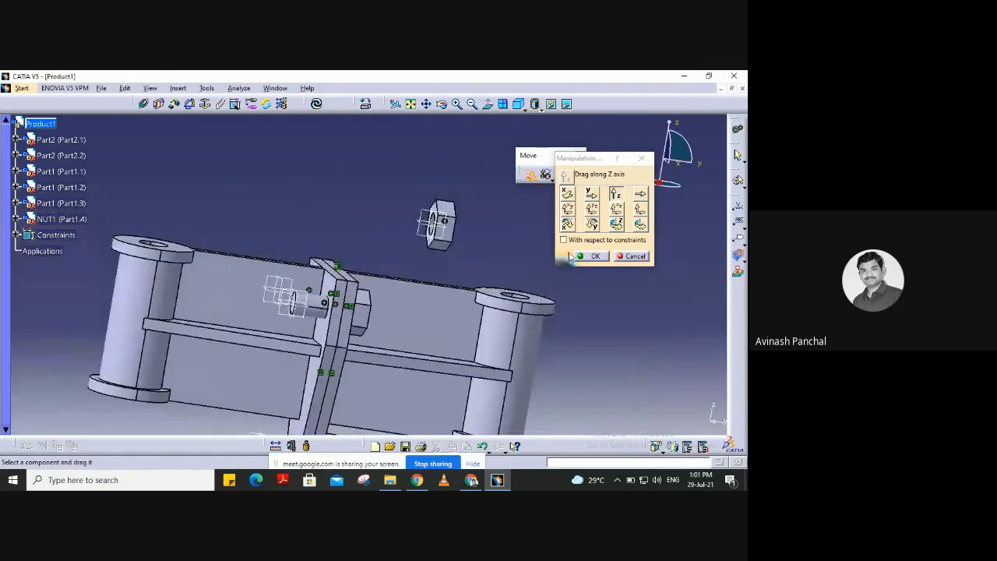
{"action": "left_click", "coordinate": [589, 255]}
- Copy the NUT1 component and paste two more instances of it under Product1
{"action": "middle_click_drag", "start_coordinate": [509, 223], "coordinate": [301, 188]}
{"action": "middle_click", "coordinate": [297, 232]}
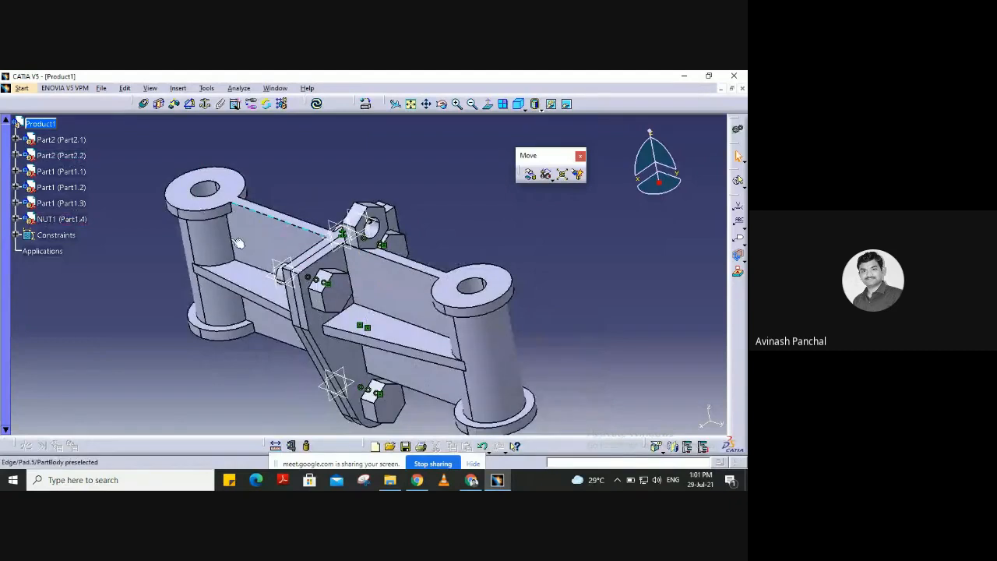
{"action": "right_click", "coordinate": [81, 223]}
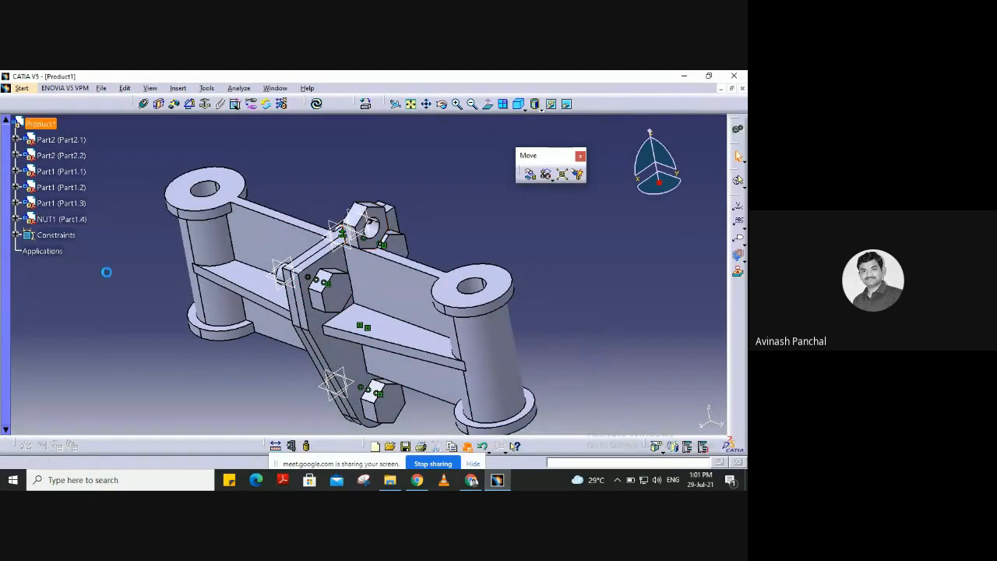
{"action": "key", "text": "ctrl+v"}
{"action": "key", "text": "ctrl+v"}
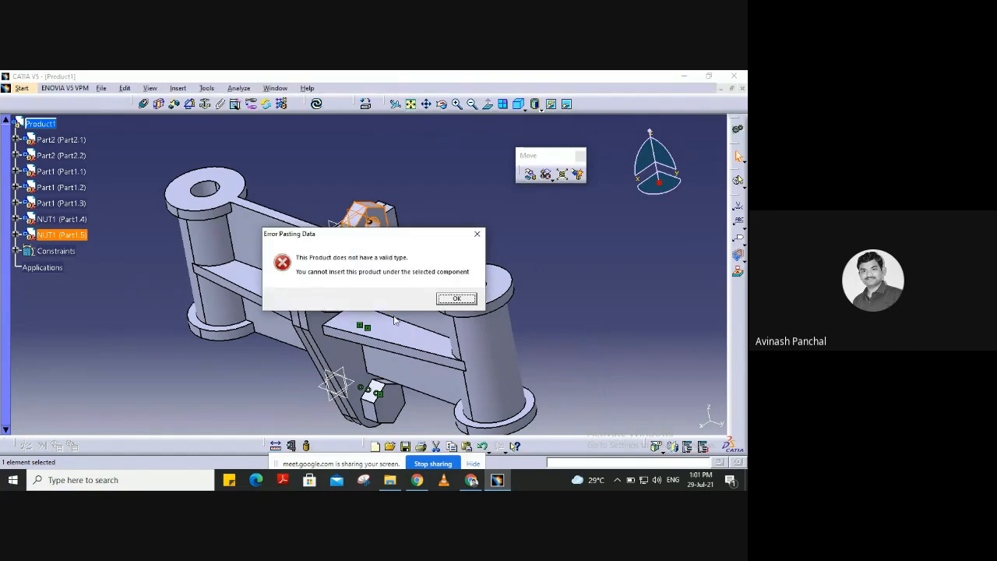
{"action": "left_click", "coordinate": [444, 300]}
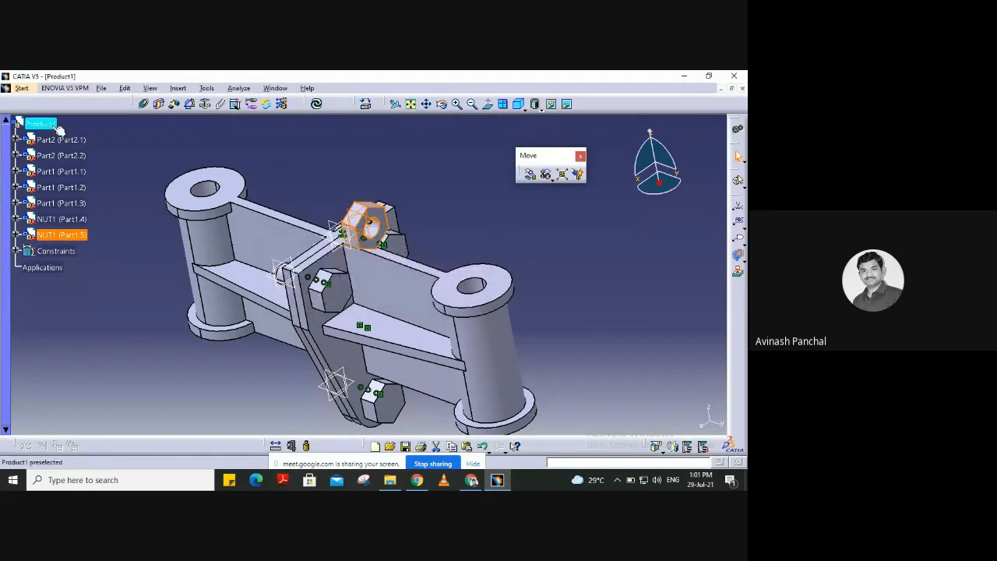
{"action": "key", "text": "ctrl+v"}
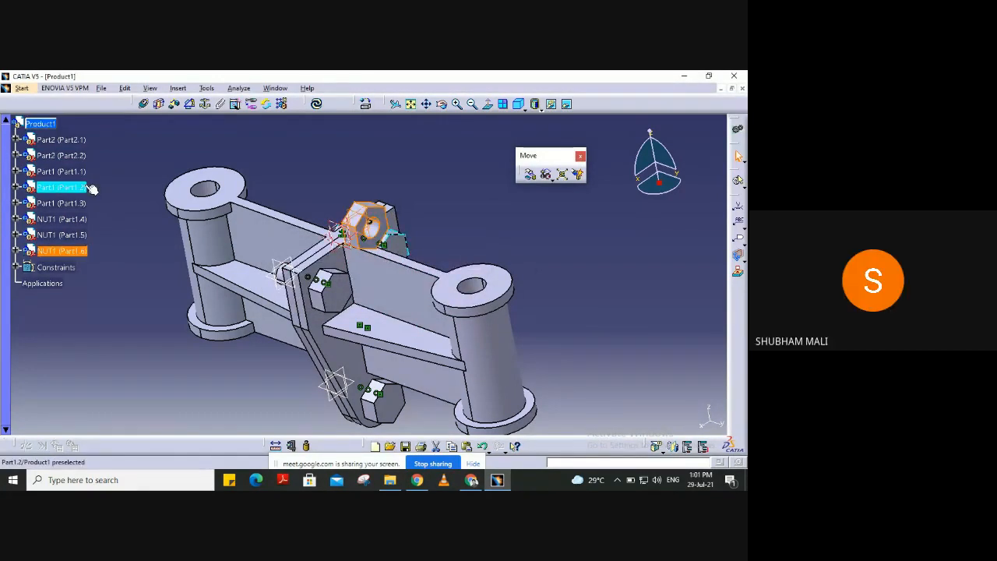
{"action": "left_click", "coordinate": [459, 219]}
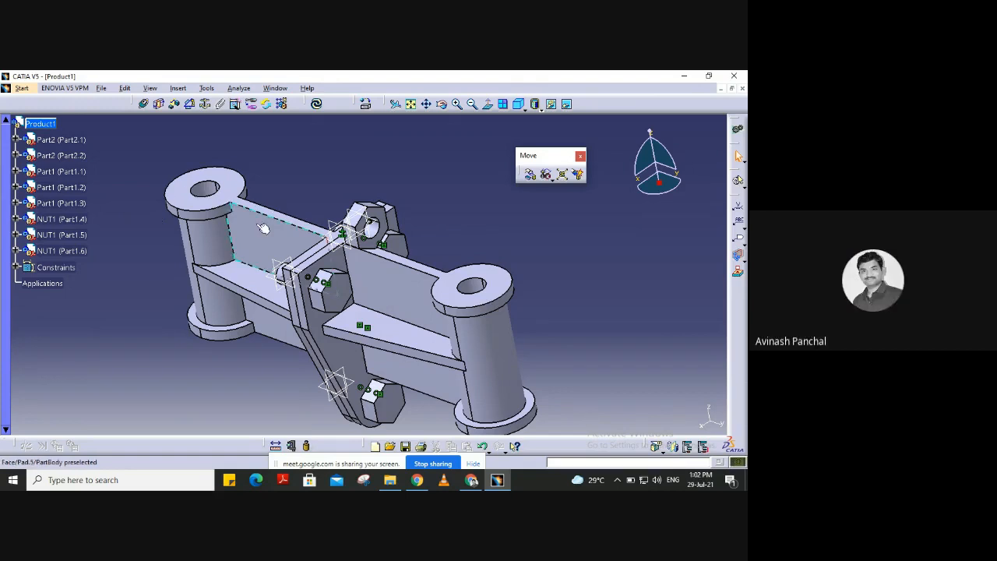
- Spread the three overlapping nuts apart along the Y axis so each one stands separately above the brackets
{"action": "middle_click_drag", "start_coordinate": [133, 232], "coordinate": [291, 265]}
{"action": "middle_click_drag", "start_coordinate": [384, 227], "coordinate": [405, 255]}
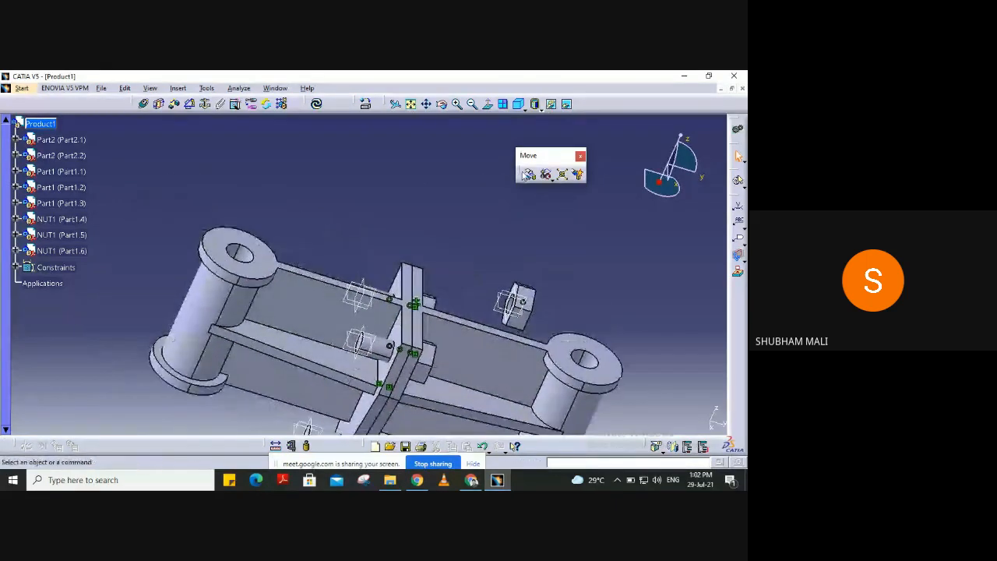
{"action": "left_click", "coordinate": [535, 178]}
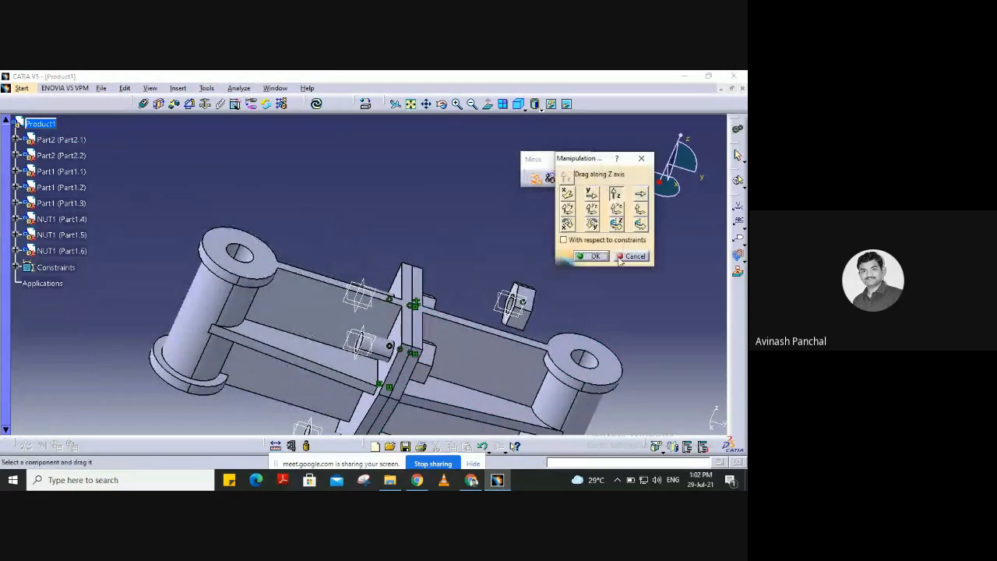
{"action": "left_click", "coordinate": [593, 195]}
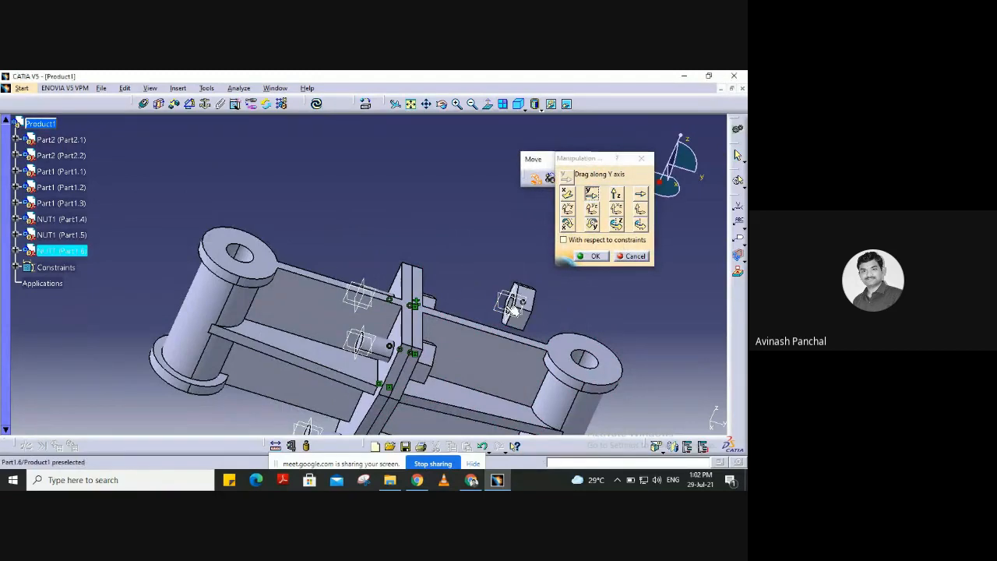
{"action": "left_click_drag", "start_coordinate": [536, 316], "coordinate": [575, 324]}
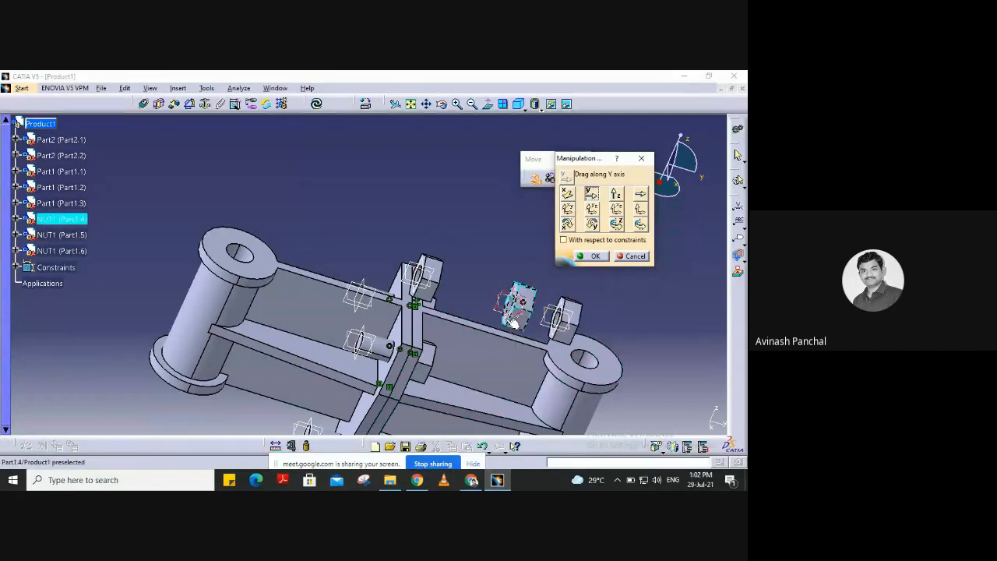
{"action": "left_click_drag", "start_coordinate": [510, 322], "coordinate": [491, 315]}
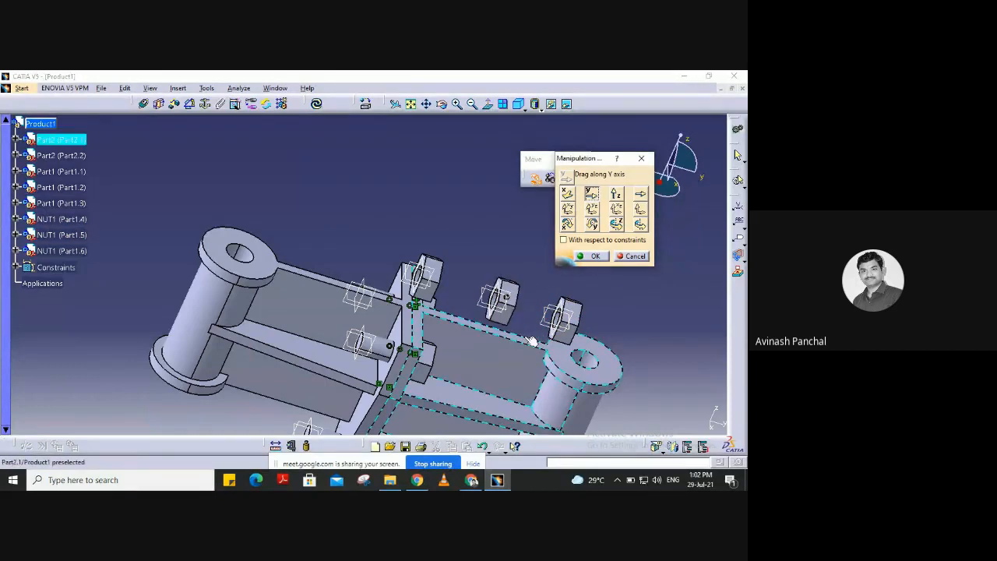
{"action": "left_click", "coordinate": [590, 255]}
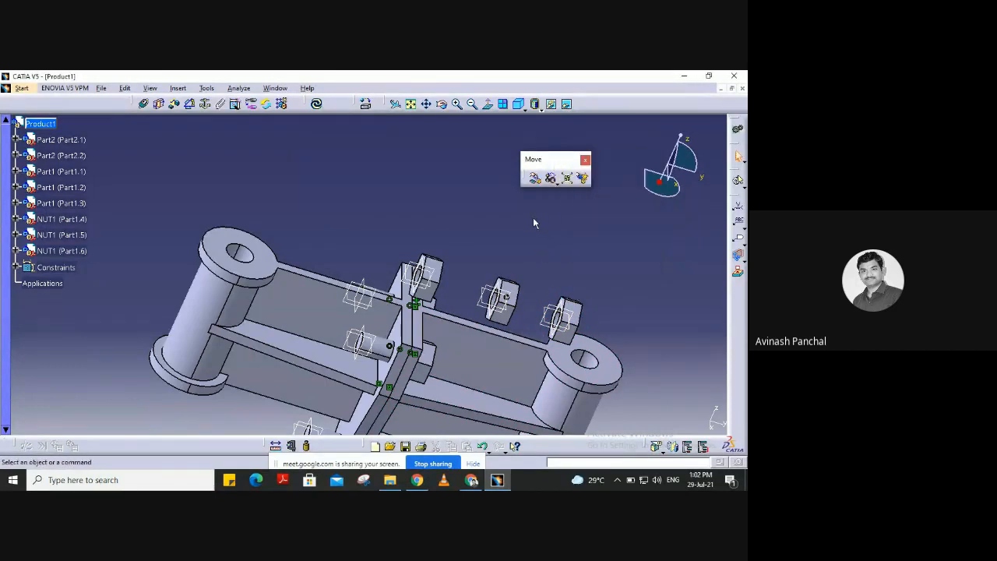
- Add a coincidence constraint between the hole axis of nut Part1.6 and the axis of the farther upper bolt
{"action": "middle_click_drag", "start_coordinate": [491, 232], "coordinate": [490, 187]}
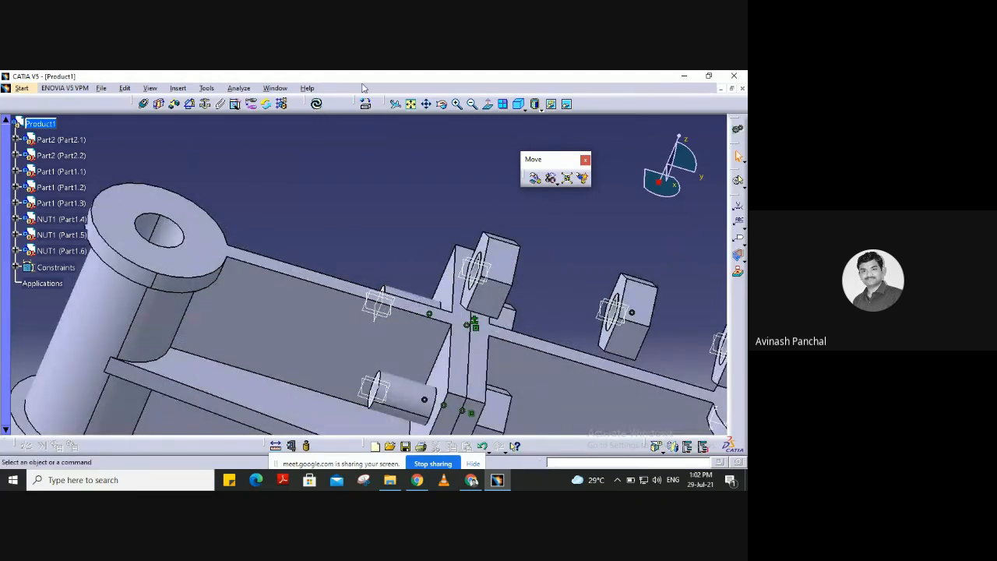
{"action": "left_click", "coordinate": [159, 105]}
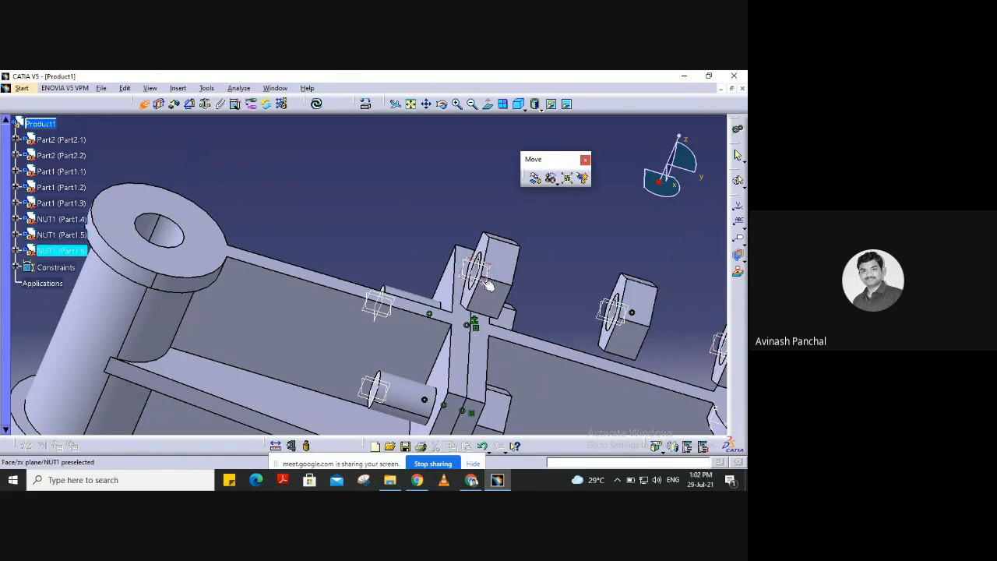
{"action": "middle_click_drag", "start_coordinate": [447, 271], "coordinate": [248, 217]}
{"action": "middle_click", "coordinate": [301, 151]}
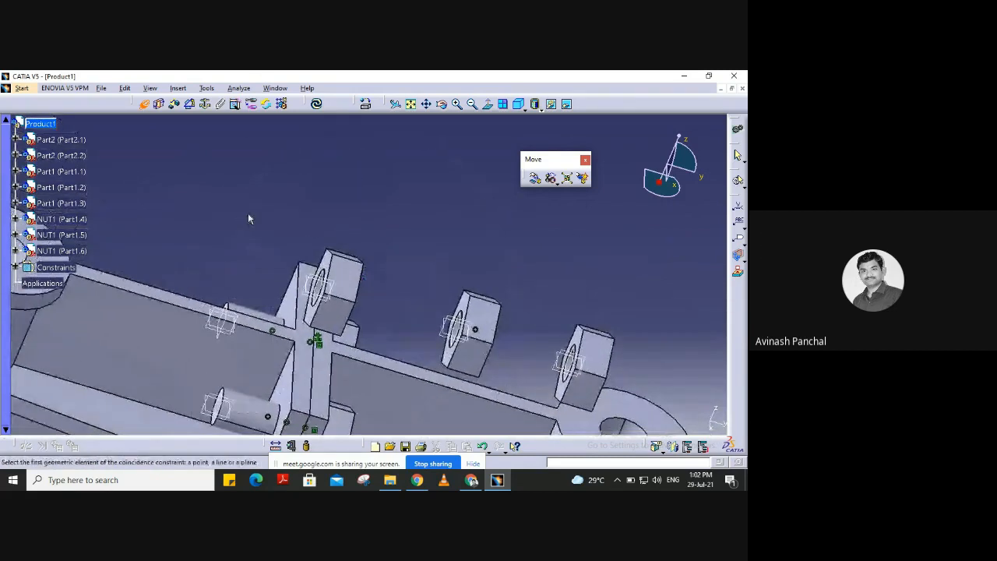
{"action": "middle_click_drag", "start_coordinate": [281, 263], "coordinate": [289, 229]}
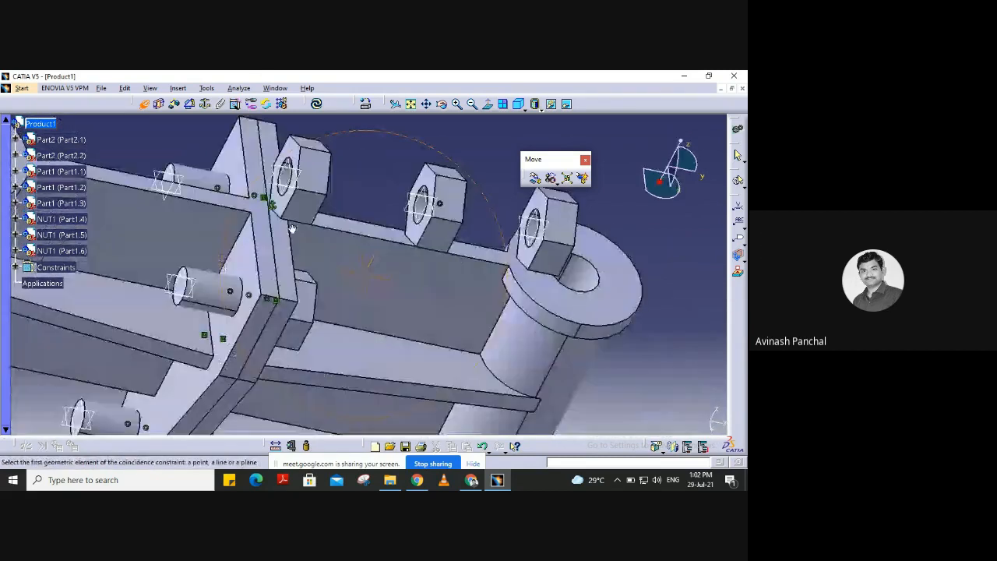
{"action": "left_click", "coordinate": [289, 182]}
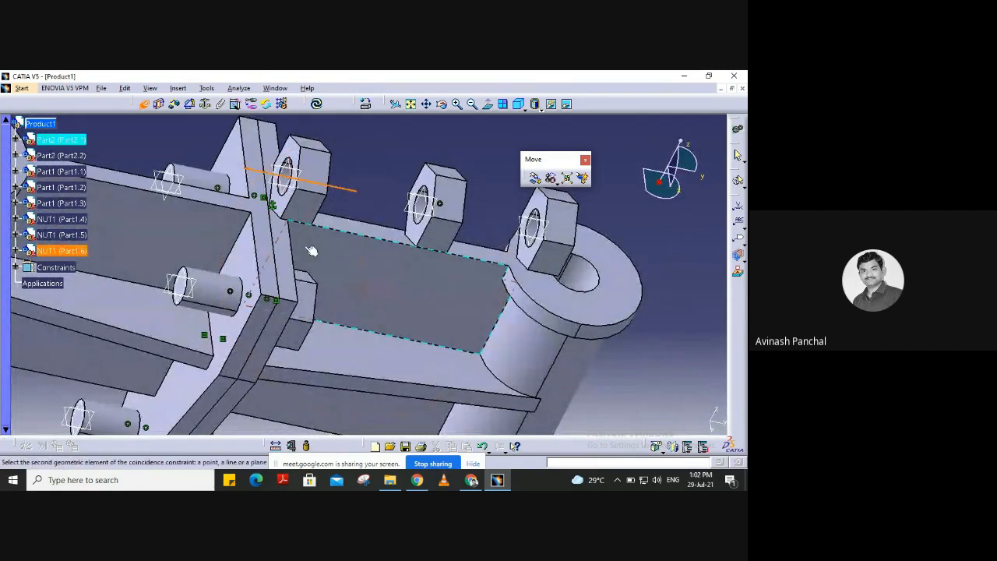
{"action": "left_click", "coordinate": [191, 184]}
{"action": "middle_click_drag", "start_coordinate": [201, 185], "coordinate": [218, 223]}
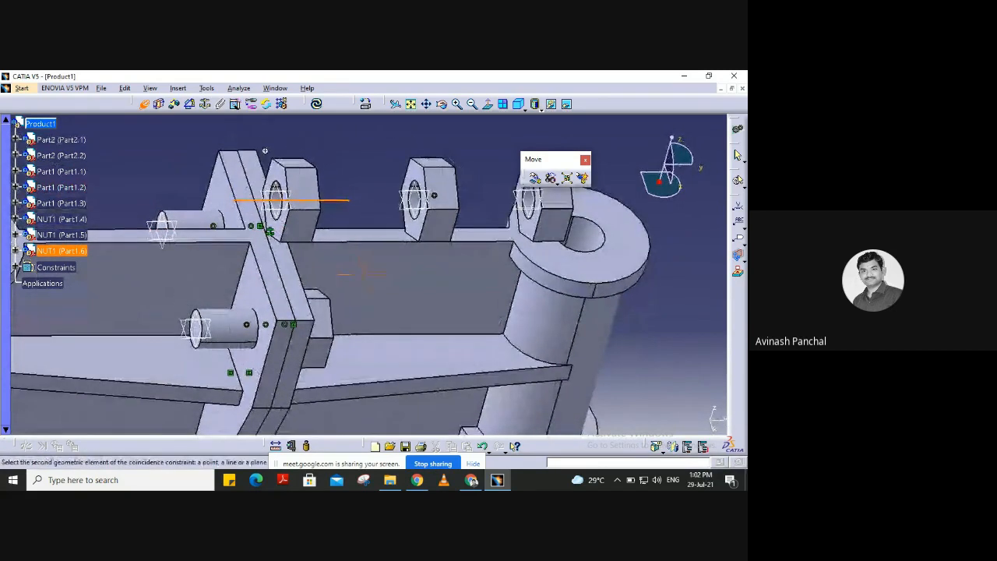
{"action": "middle_click_drag", "start_coordinate": [265, 150], "coordinate": [296, 187]}
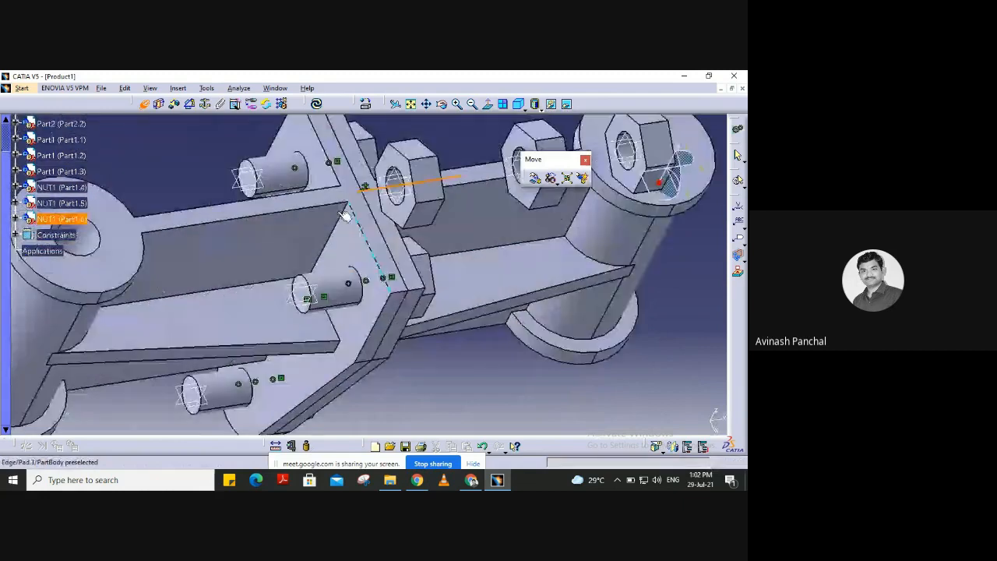
{"action": "left_click", "coordinate": [296, 186]}
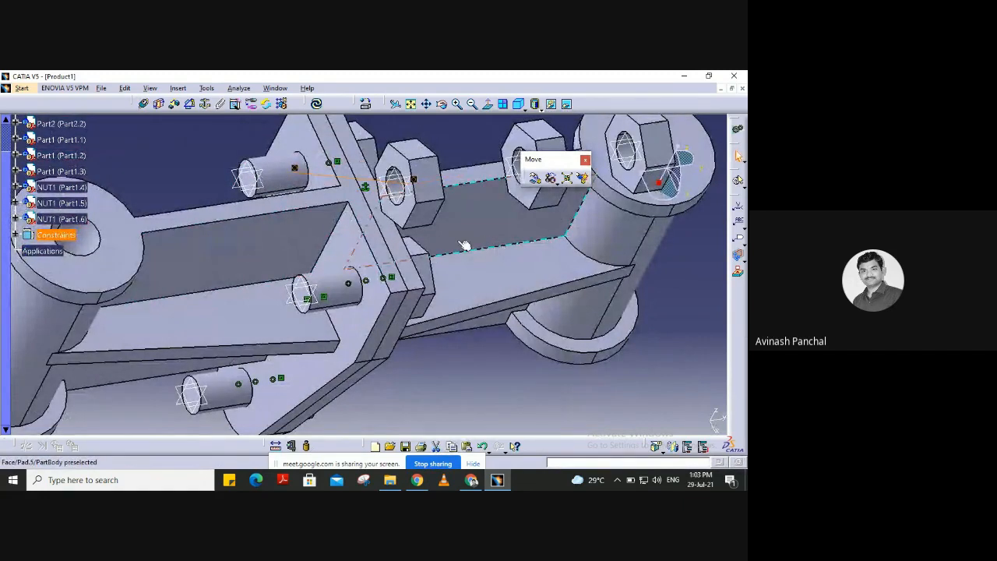
- Add a coincidence constraint between the hole axis of nut Part1.5 and the axis of the lower bolt
{"action": "middle_click_drag", "start_coordinate": [464, 247], "coordinate": [367, 320]}
{"action": "left_click", "coordinate": [148, 105]}
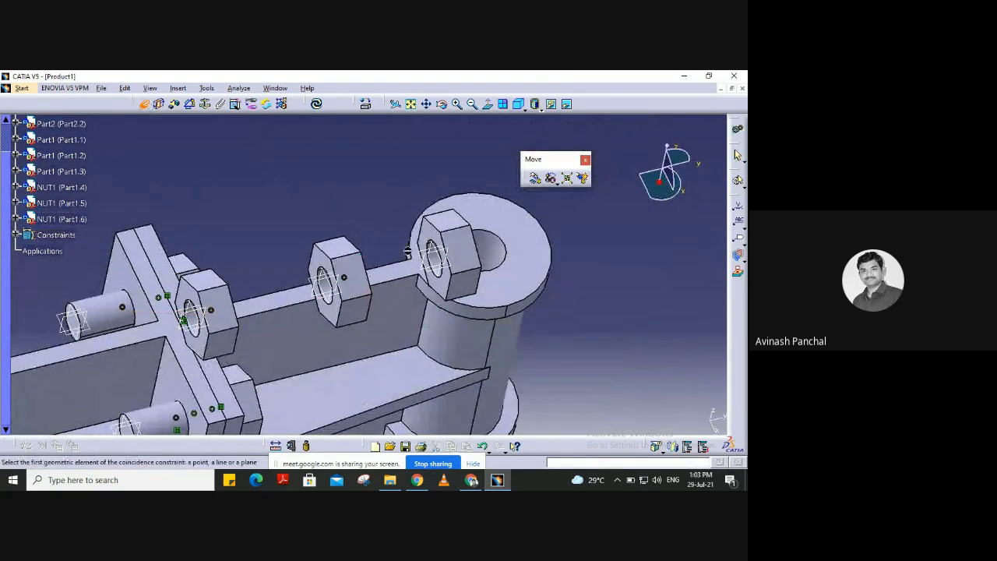
{"action": "left_click", "coordinate": [439, 263]}
{"action": "middle_click_drag", "start_coordinate": [278, 363], "coordinate": [443, 134]}
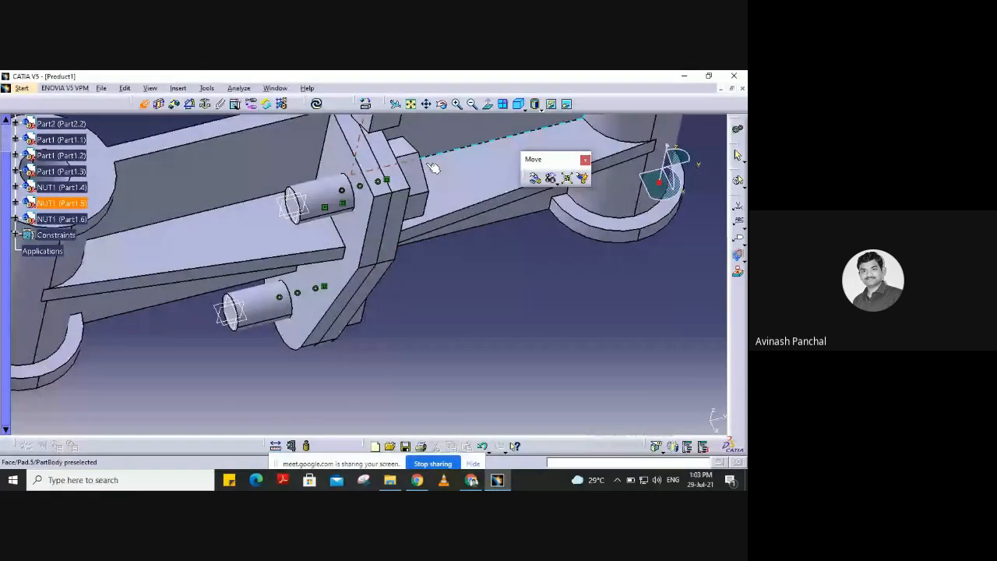
{"action": "left_click", "coordinate": [262, 310]}
{"action": "middle_click_drag", "start_coordinate": [407, 284], "coordinate": [449, 332]}
{"action": "middle_click_drag", "start_coordinate": [505, 312], "coordinate": [499, 288]}
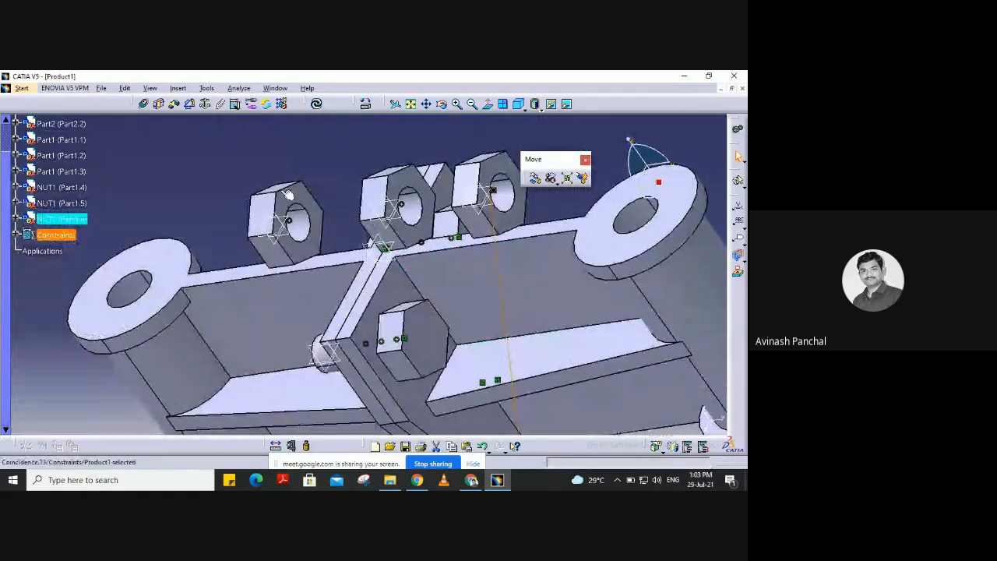
- Add a contact constraint between the flat face of the middle nut, Part1.4, and the mounting plate's face on the bolt-shank side
{"action": "left_click", "coordinate": [159, 103]}
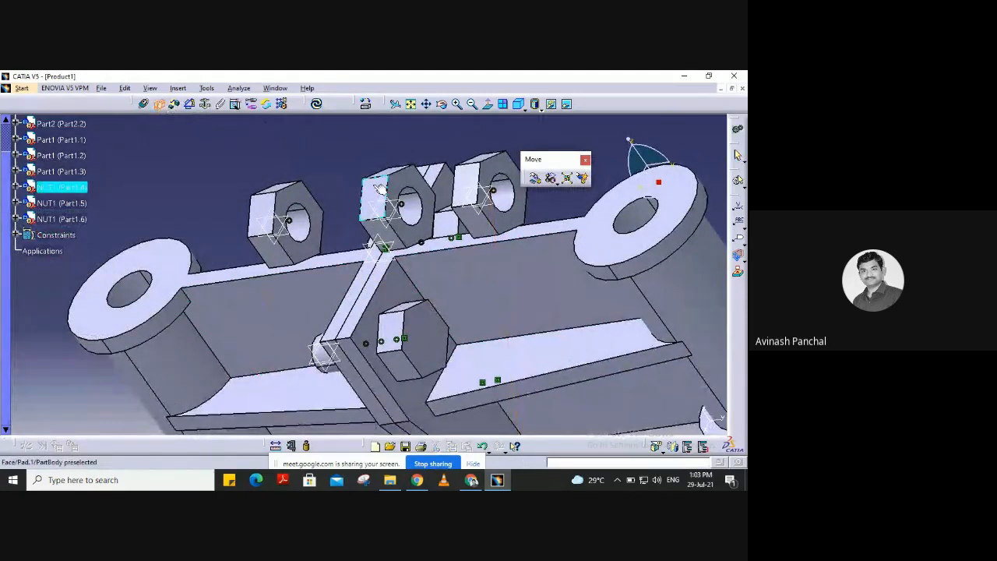
{"action": "left_click", "coordinate": [416, 232]}
{"action": "middle_click_drag", "start_coordinate": [288, 333], "coordinate": [331, 360]}
{"action": "left_click", "coordinate": [331, 360]}
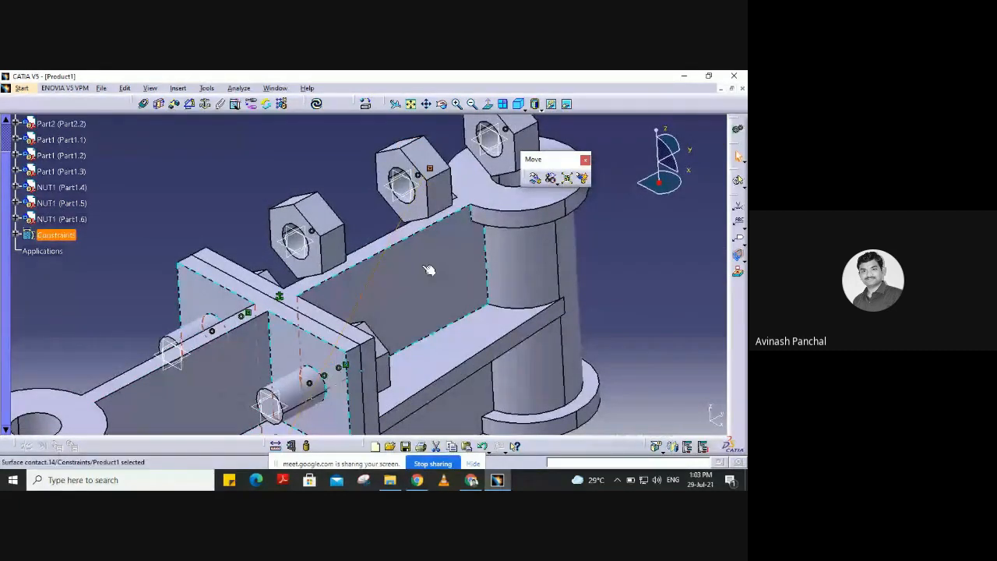
- Add a contact constraint between the flat face of nut Part1.6 and the mounting plate's face on the bolt-shank side
{"action": "middle_click_drag", "start_coordinate": [377, 232], "coordinate": [207, 227]}
{"action": "left_click", "coordinate": [159, 104]}
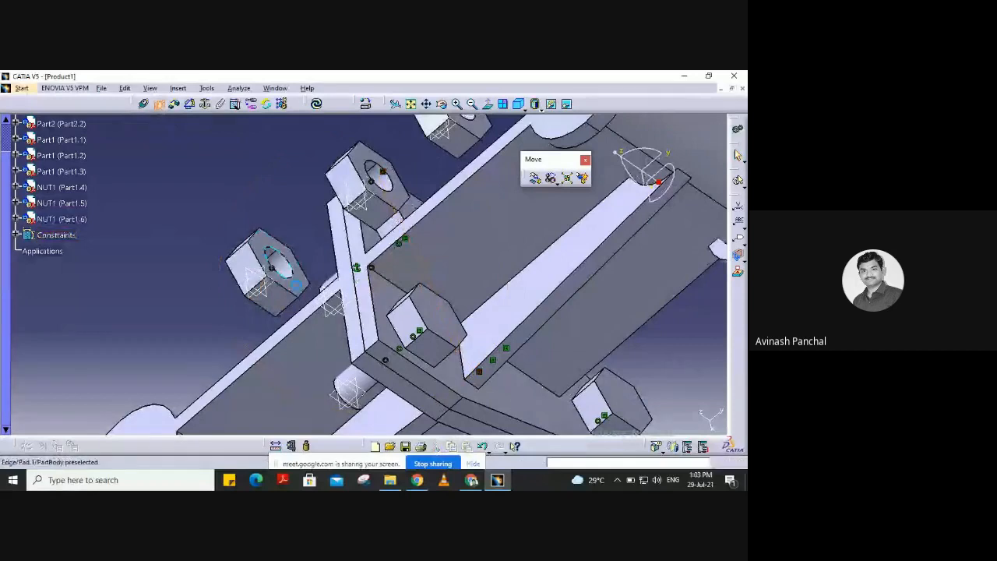
{"action": "left_click", "coordinate": [277, 351]}
{"action": "middle_click_drag", "start_coordinate": [278, 352], "coordinate": [231, 336]}
{"action": "left_click", "coordinate": [308, 237]}
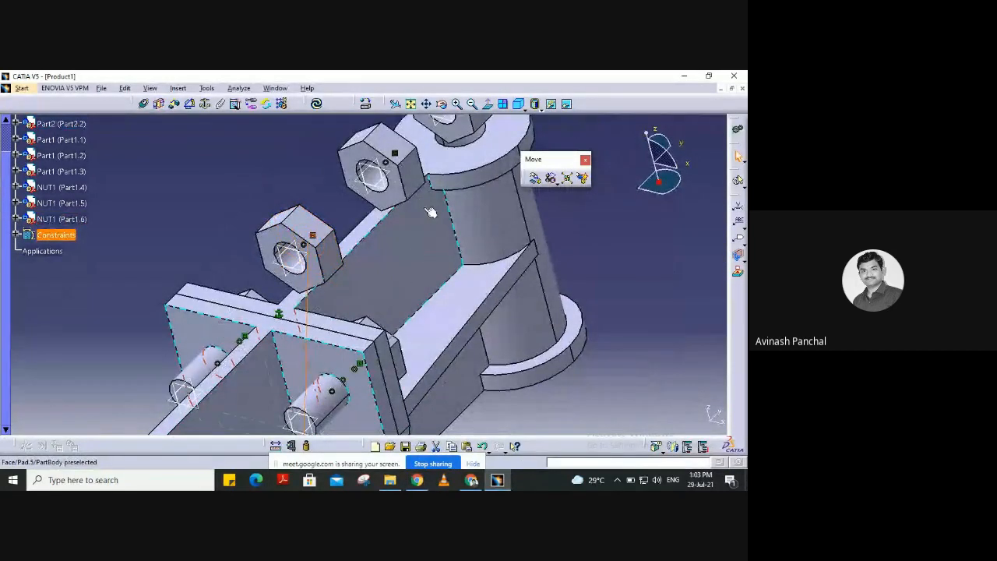
- Add a contact constraint between the flat face of nut Part1.5 and the mounting plate's bolt-shank side, and update the assembly
{"action": "middle_click_drag", "start_coordinate": [449, 225], "coordinate": [440, 237]}
{"action": "left_click", "coordinate": [159, 106]}
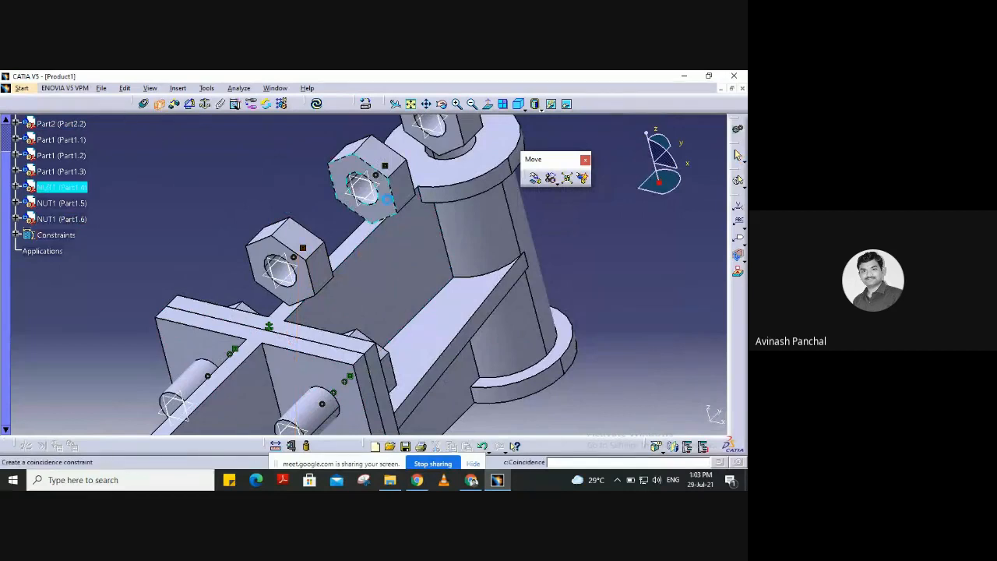
{"action": "middle_click_drag", "start_coordinate": [383, 207], "coordinate": [370, 227]}
{"action": "scroll", "coordinate": [370, 227], "scroll_direction": "down", "scroll_amount": 1}
{"action": "right_click", "coordinate": [370, 226]}
{"action": "left_click", "coordinate": [591, 253]}
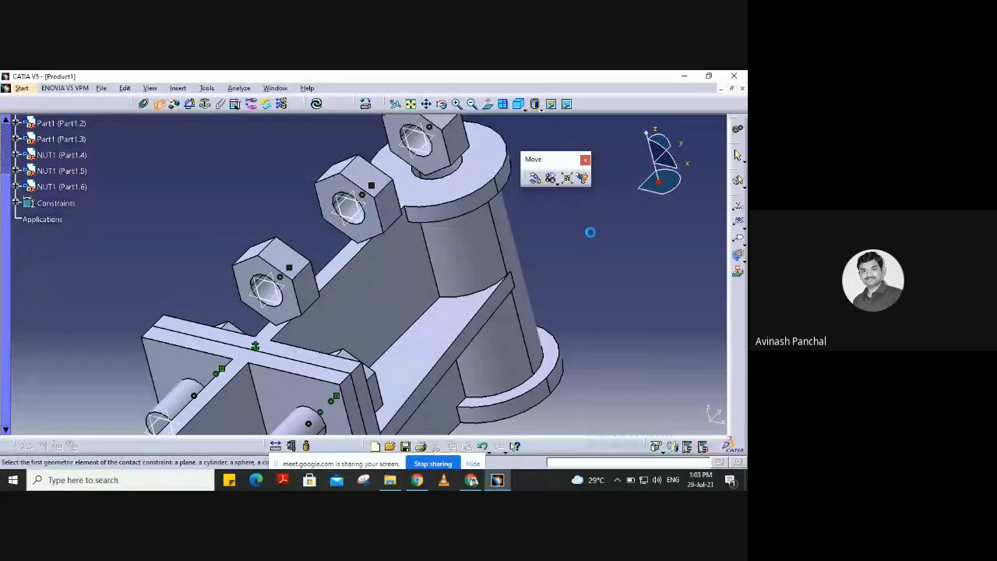
{"action": "middle_click_drag", "start_coordinate": [589, 232], "coordinate": [374, 288]}
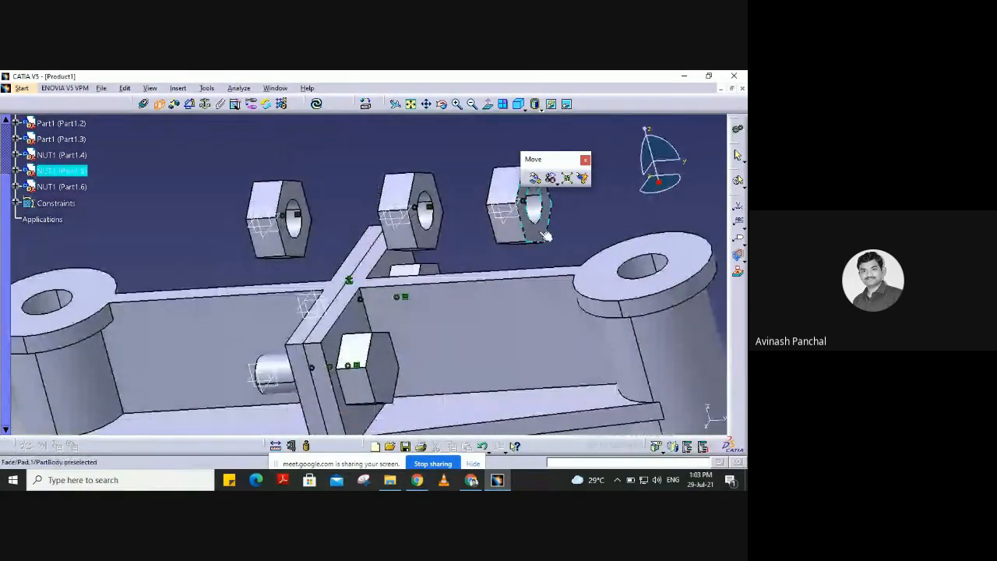
{"action": "middle_click_drag", "start_coordinate": [535, 207], "coordinate": [496, 258]}
{"action": "left_click", "coordinate": [495, 257]}
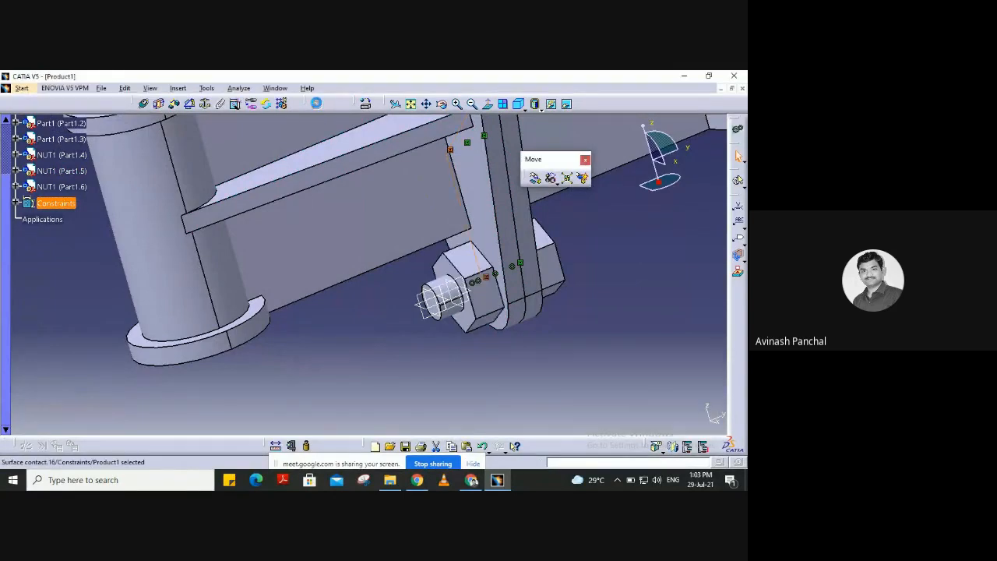
{"action": "middle_click_drag", "start_coordinate": [540, 272], "coordinate": [413, 394]}
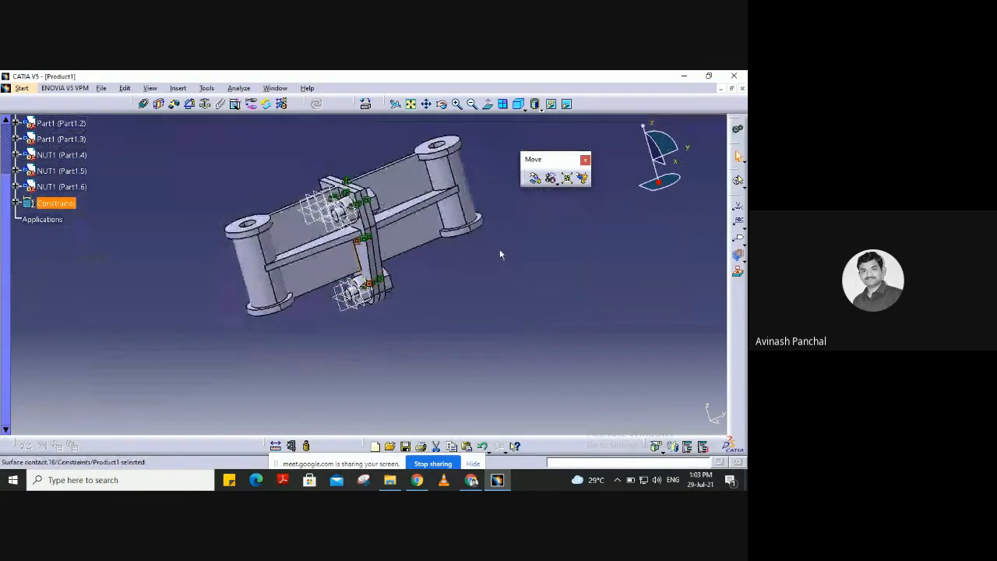
{"action": "middle_click_drag", "start_coordinate": [521, 232], "coordinate": [523, 297]}
{"action": "left_click_drag", "start_coordinate": [256, 199], "coordinate": [424, 413]}
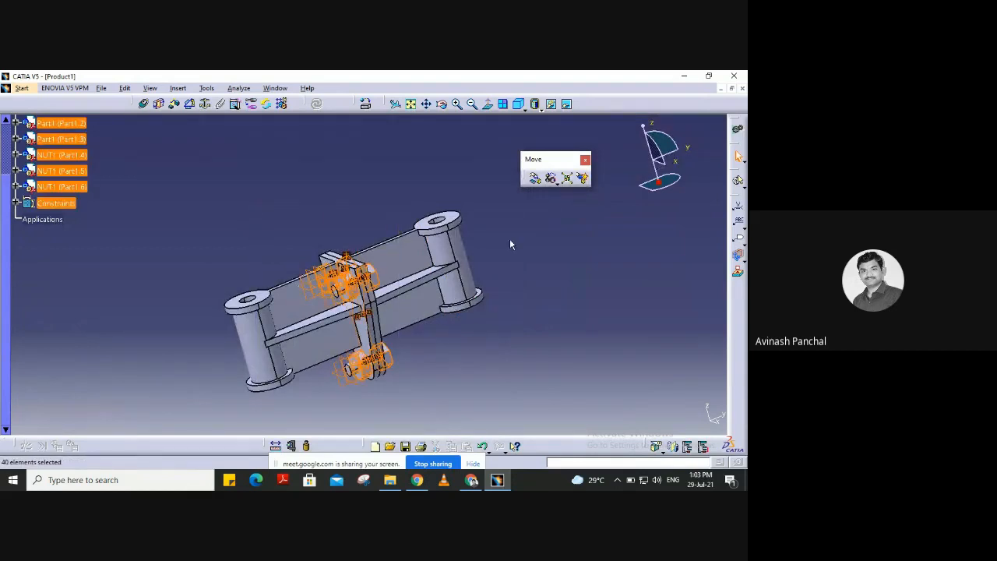
{"action": "middle_click_drag", "start_coordinate": [527, 227], "coordinate": [402, 291]}
{"action": "left_click", "coordinate": [313, 185]}
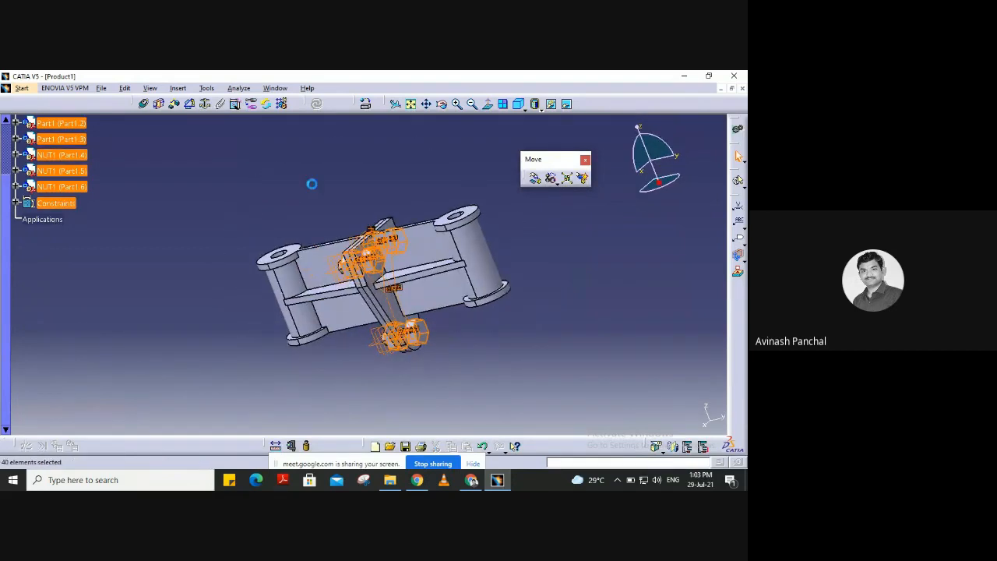
{"action": "left_click", "coordinate": [389, 279]}
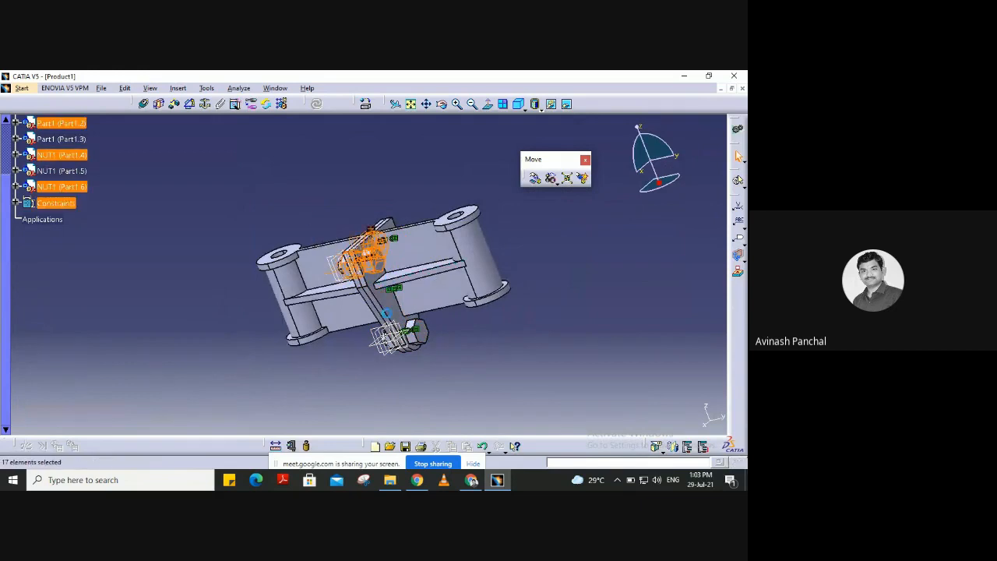
{"action": "left_click", "coordinate": [300, 158]}
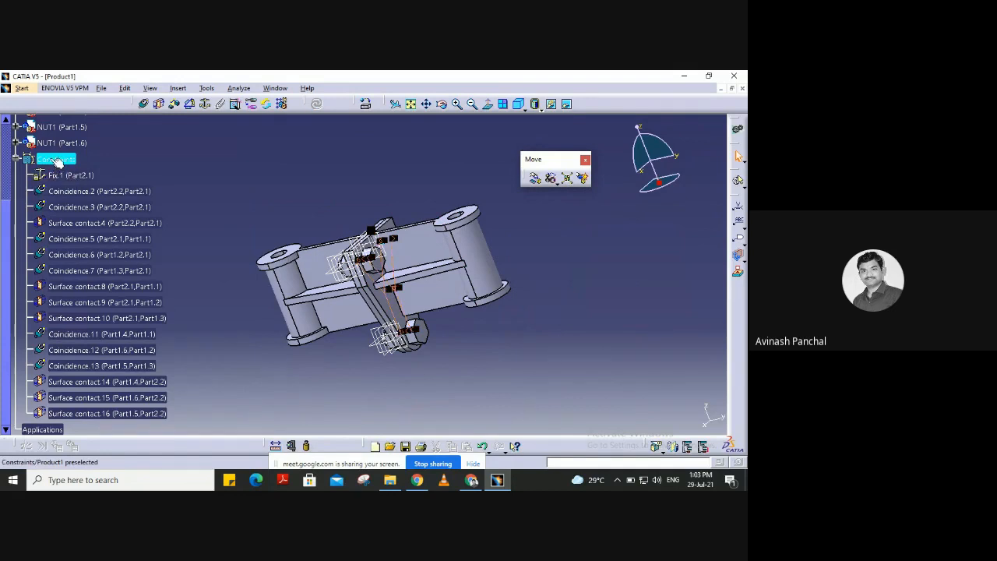
- Hide all assembly constraints and collapse their branch in the specification tree
{"action": "right_click", "coordinate": [51, 159]}
{"action": "left_click", "coordinate": [72, 192]}
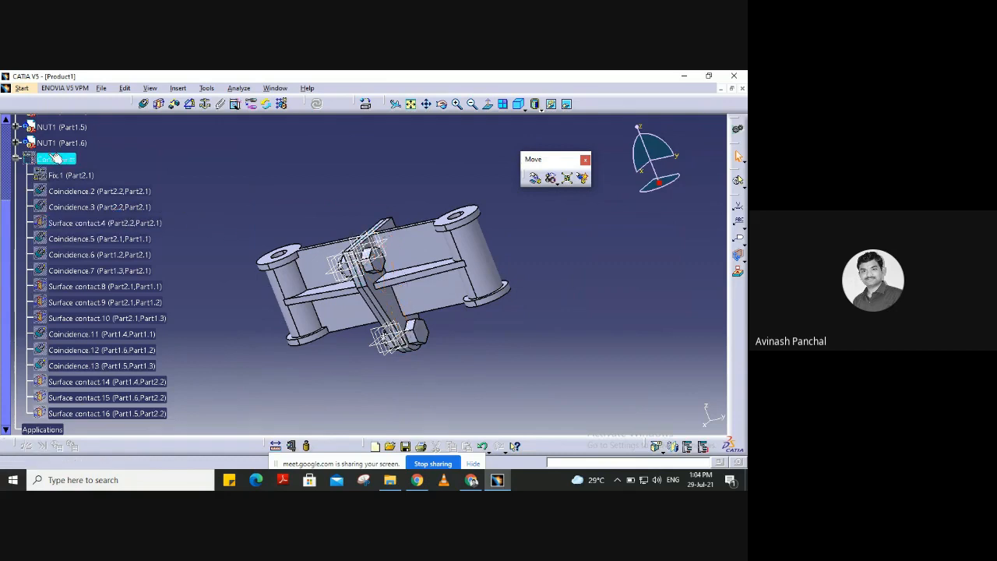
{"action": "left_click", "coordinate": [14, 159]}
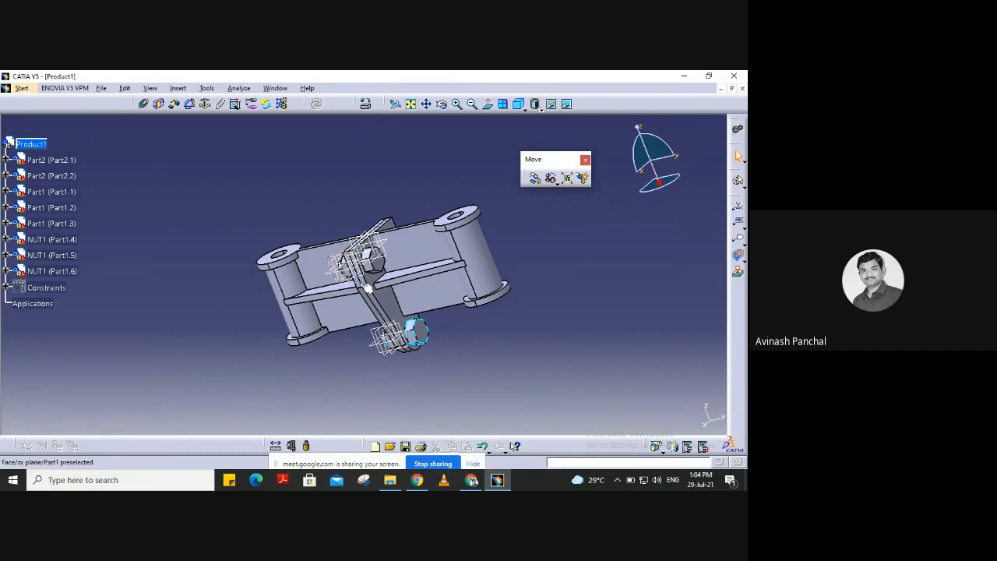
- Hide the reference planes of the bolts and nuts so that only the solid geometry is displayed
{"action": "middle_click_drag", "start_coordinate": [369, 282], "coordinate": [359, 179]}
{"action": "middle_click", "coordinate": [243, 233]}
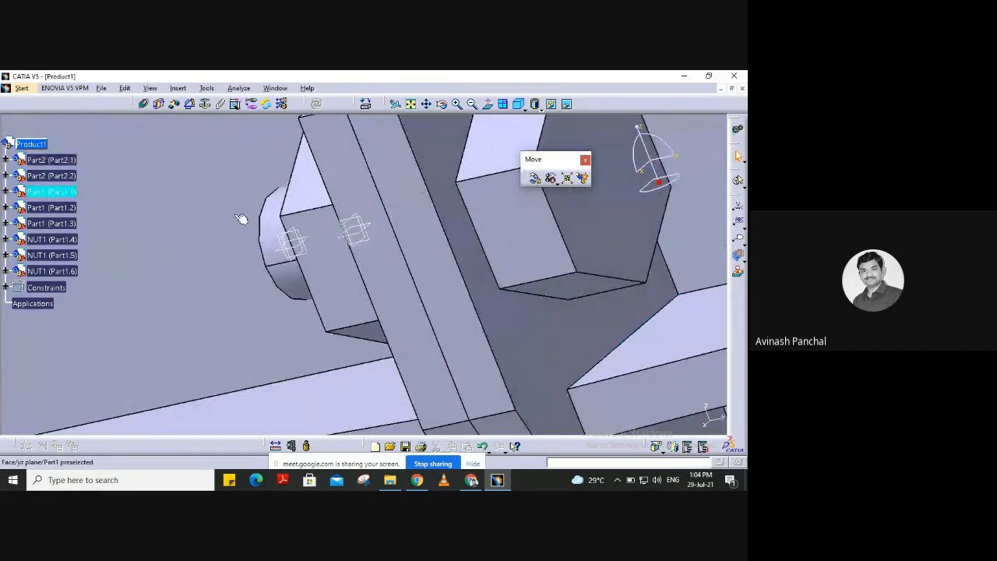
{"action": "middle_click_drag", "start_coordinate": [250, 164], "coordinate": [267, 194]}
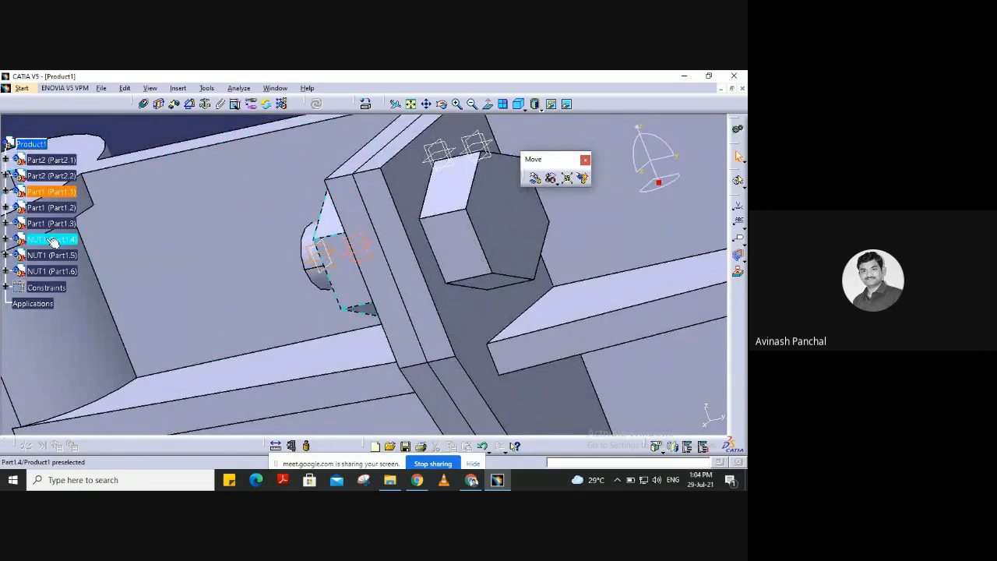
{"action": "left_click", "coordinate": [19, 246]}
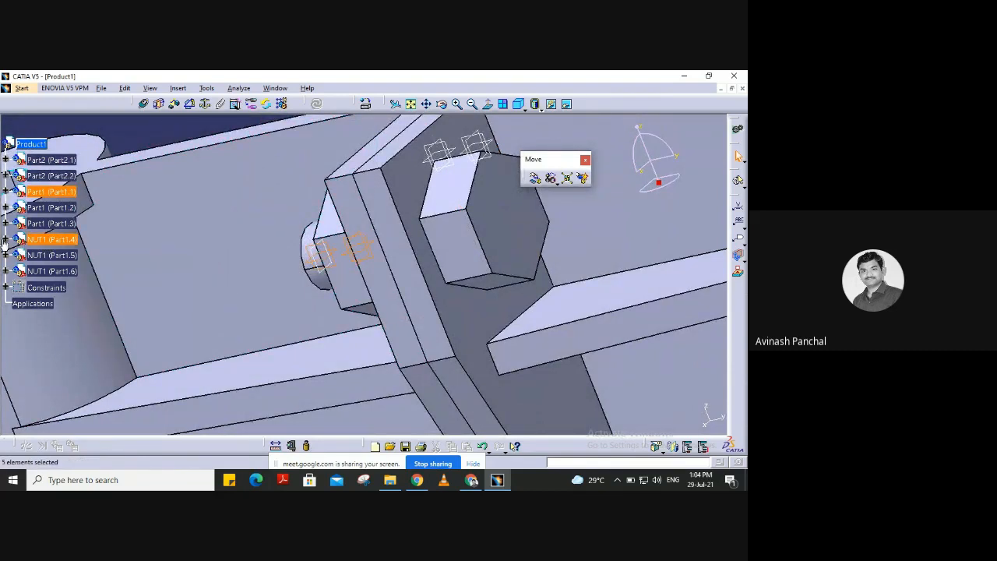
{"action": "right_click", "coordinate": [337, 258]}
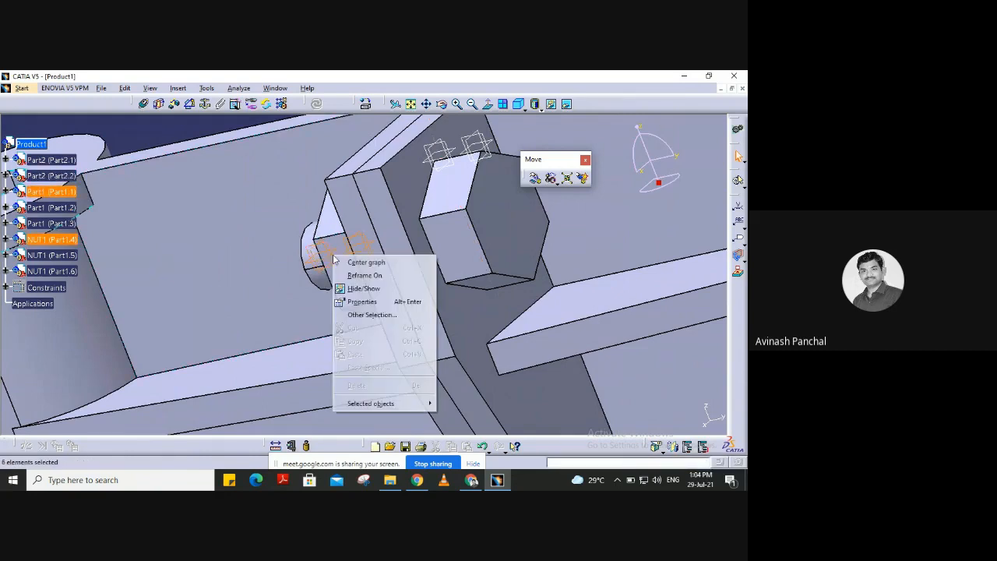
{"action": "left_click", "coordinate": [355, 287]}
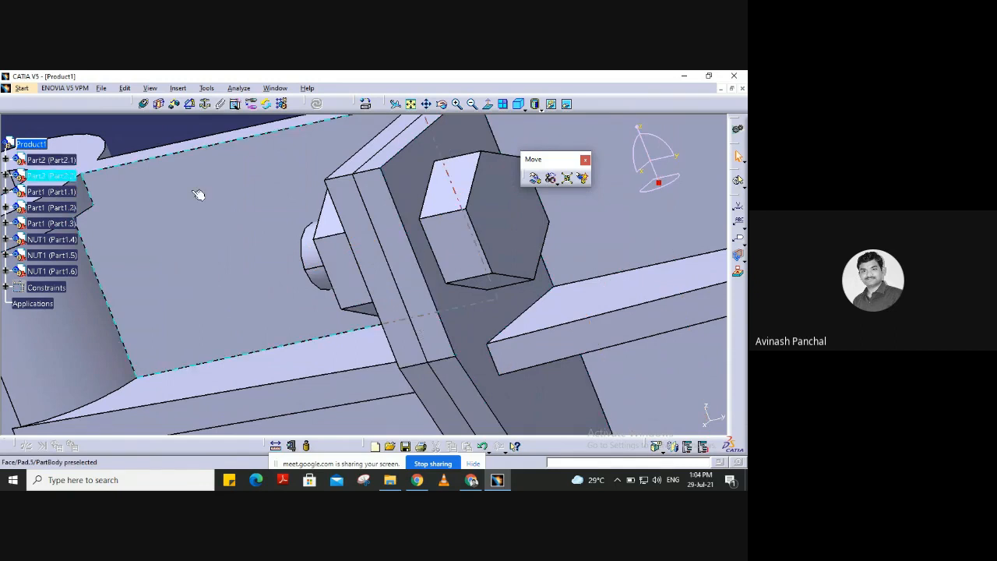
- Inspect the bolt and nut sides of the finished assembly and display it in an isometric view
{"action": "middle_click_drag", "start_coordinate": [275, 187], "coordinate": [144, 154]}
{"action": "middle_click_drag", "start_coordinate": [312, 300], "coordinate": [419, 372]}
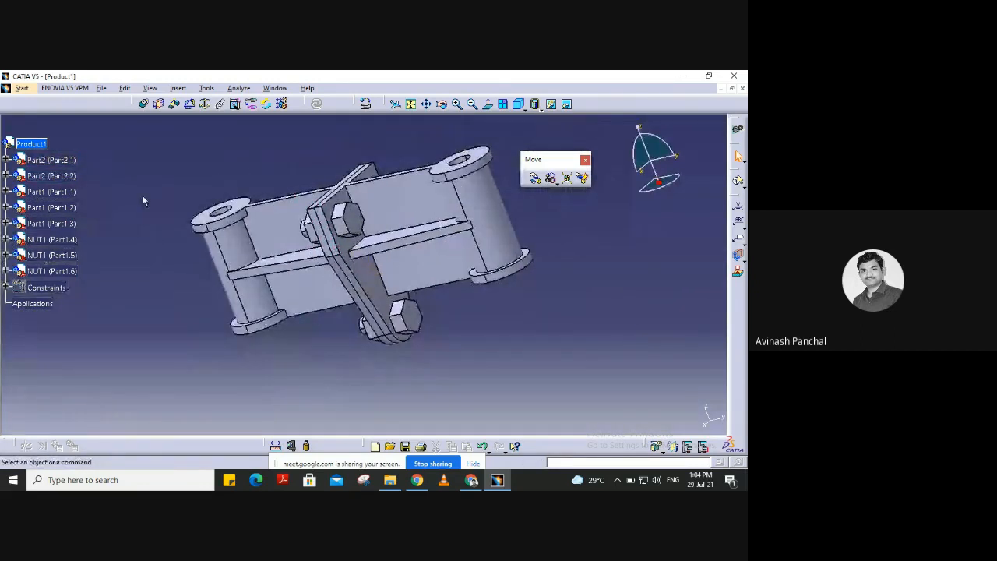
{"action": "middle_click_drag", "start_coordinate": [145, 200], "coordinate": [323, 299]}
{"action": "middle_click_drag", "start_coordinate": [514, 271], "coordinate": [524, 319]}
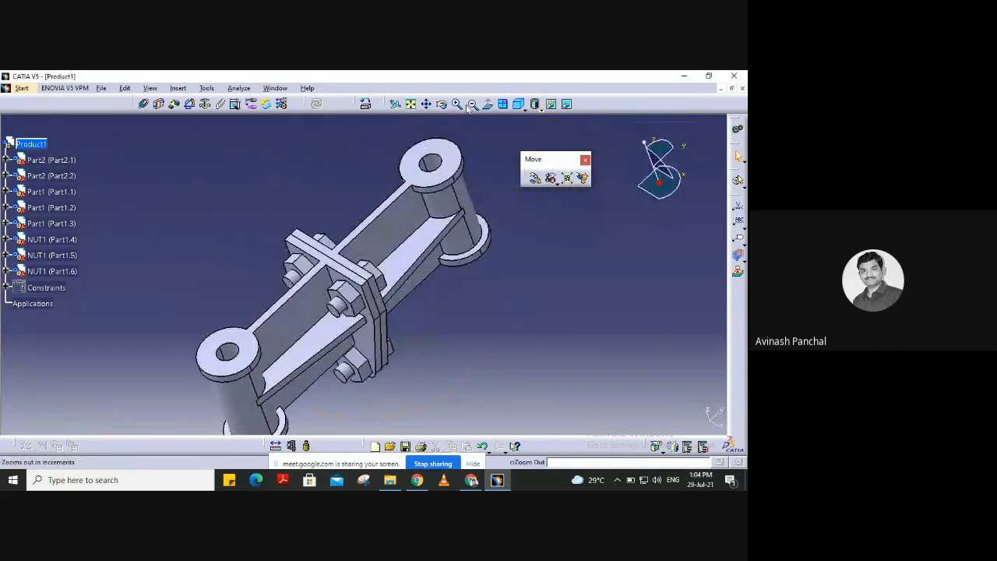
{"action": "left_click", "coordinate": [517, 105]}
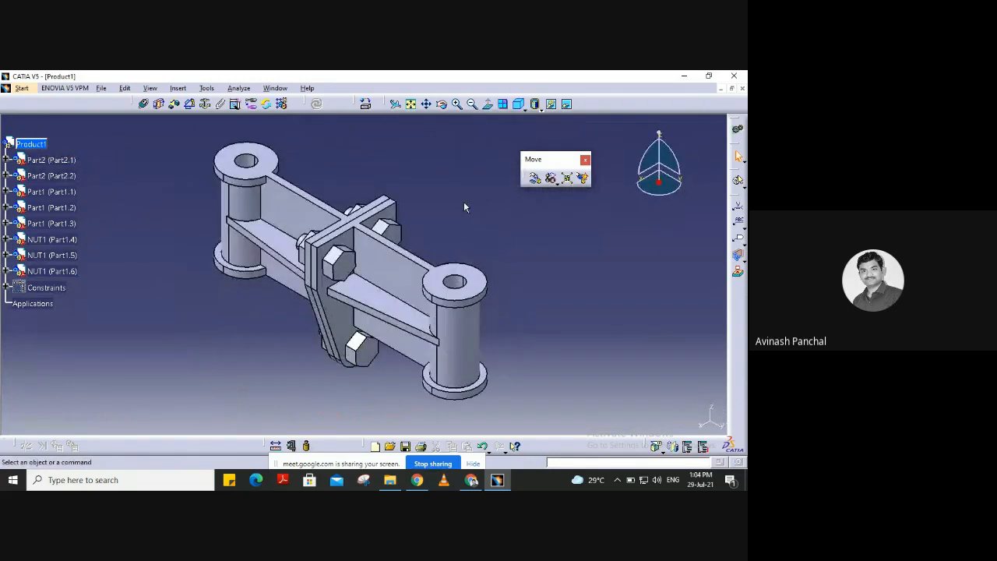